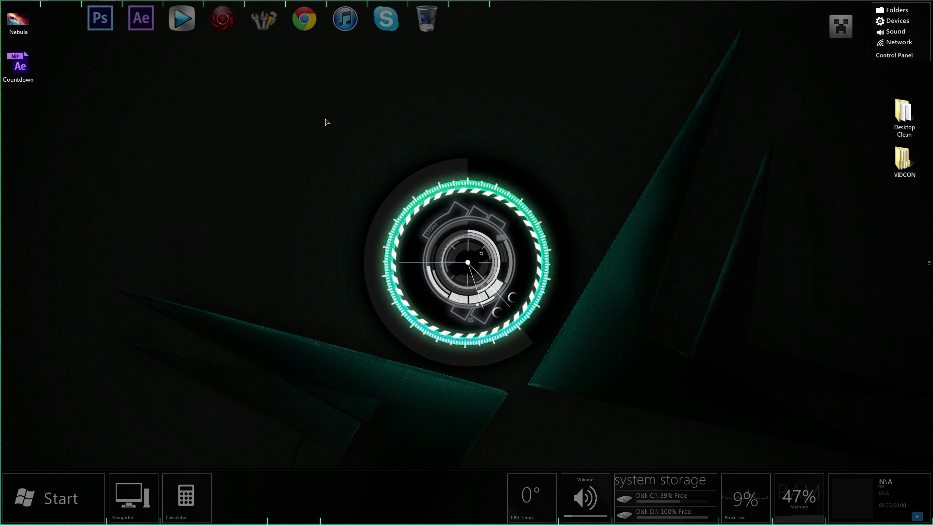
Switch to After Effects and play a RAM preview of the Countdown project's Comp 1.
mouse_move(184, 1)
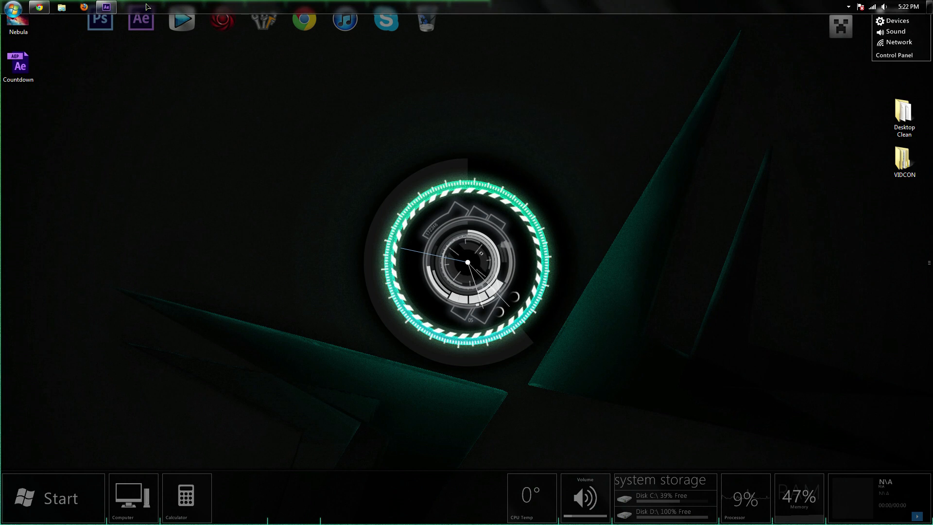
click(110, 7)
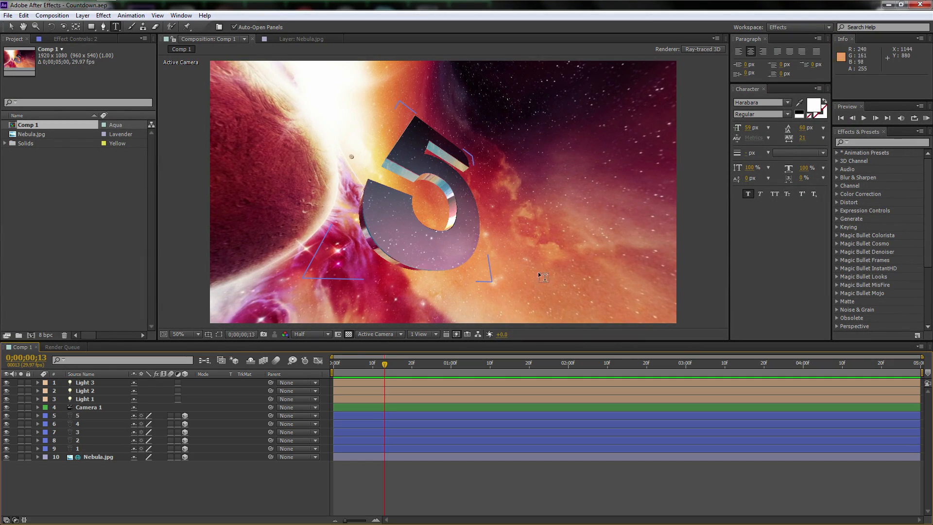
key(KP_0)
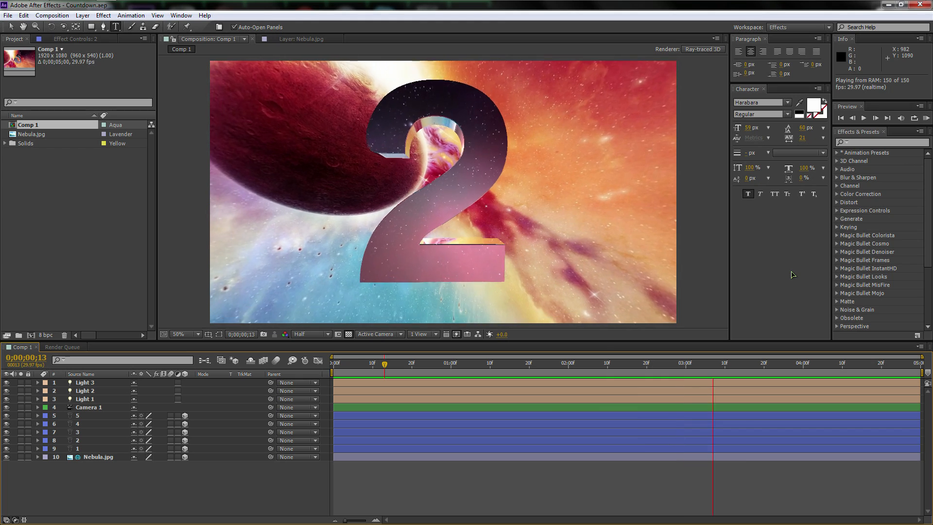
key(space)
Switch to Chrome to examine the subscriber and view counts on the Ch-Ch-Check It channel page, and return to After Effects.
mouse_move(257, 1)
click(49, 7)
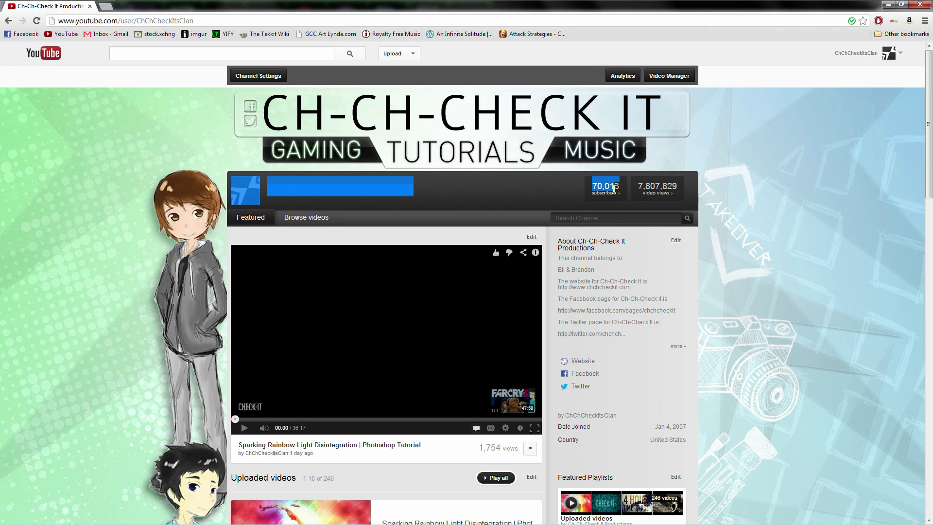
drag(782, 271, 614, 193)
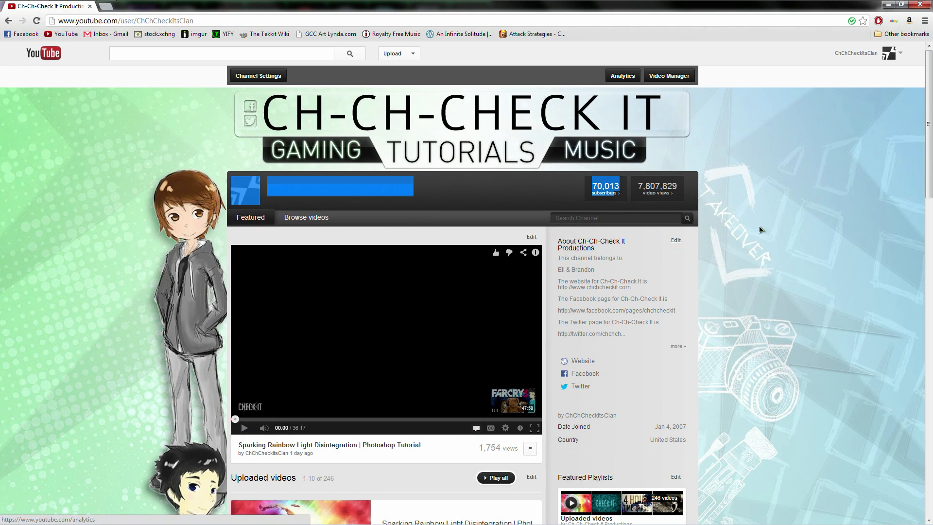
click(724, 229)
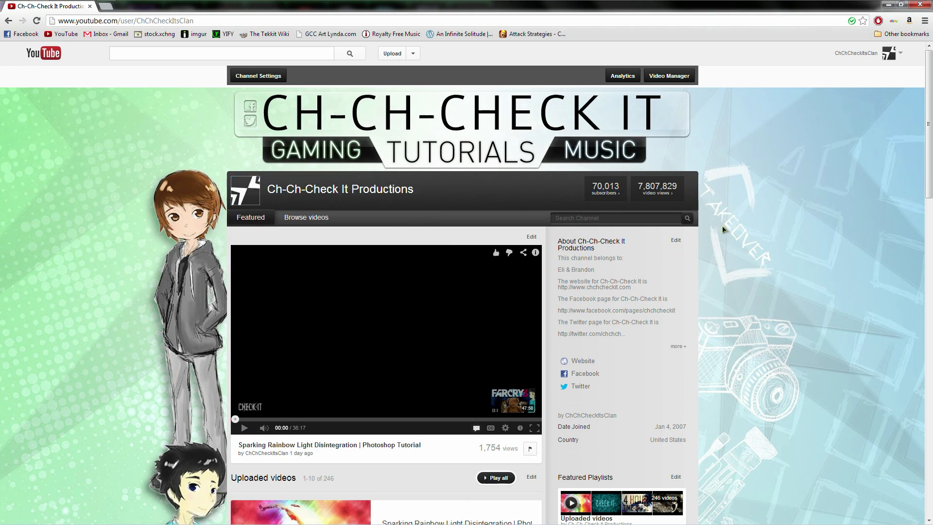
drag(711, 191, 563, 195)
click(563, 193)
mouse_move(187, 4)
click(107, 6)
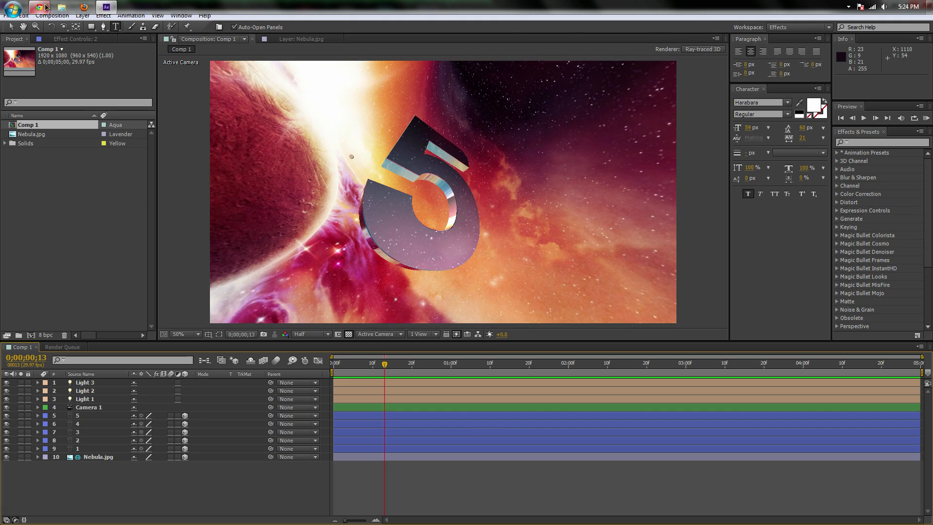
Switch to Chrome, browse the channel's uploaded videos, and open the Realistic Ocean Intro After Effects tutorial.
click(39, 4)
scroll(765, 266, down, 2)
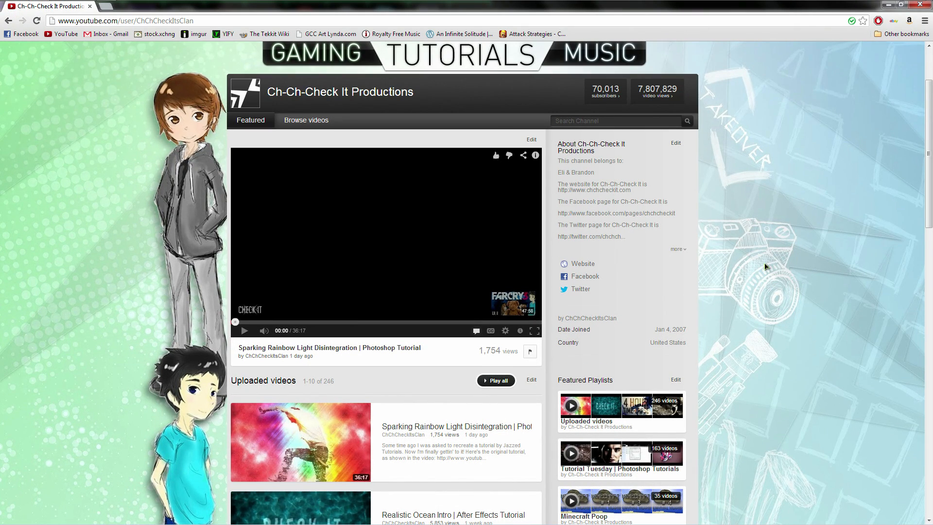
scroll(765, 266, down, 4)
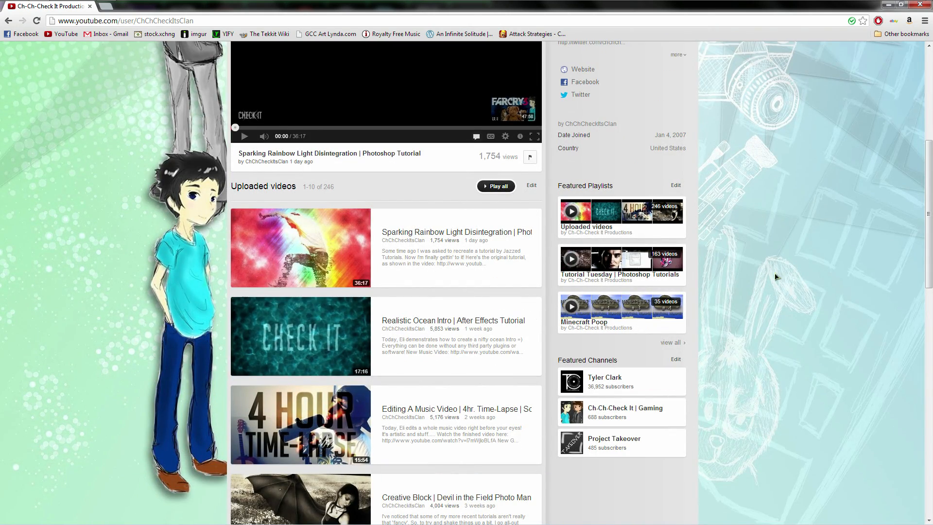
scroll(782, 290, down, 2)
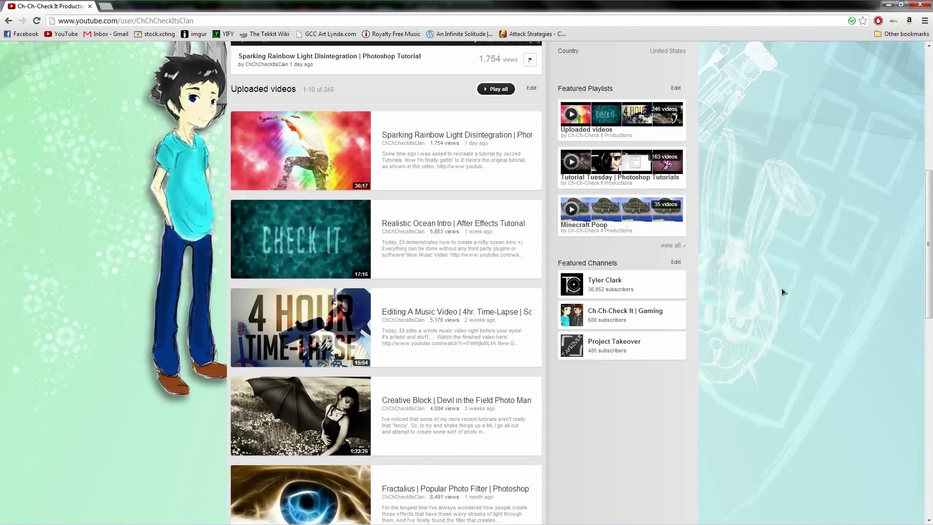
scroll(782, 290, down, 4)
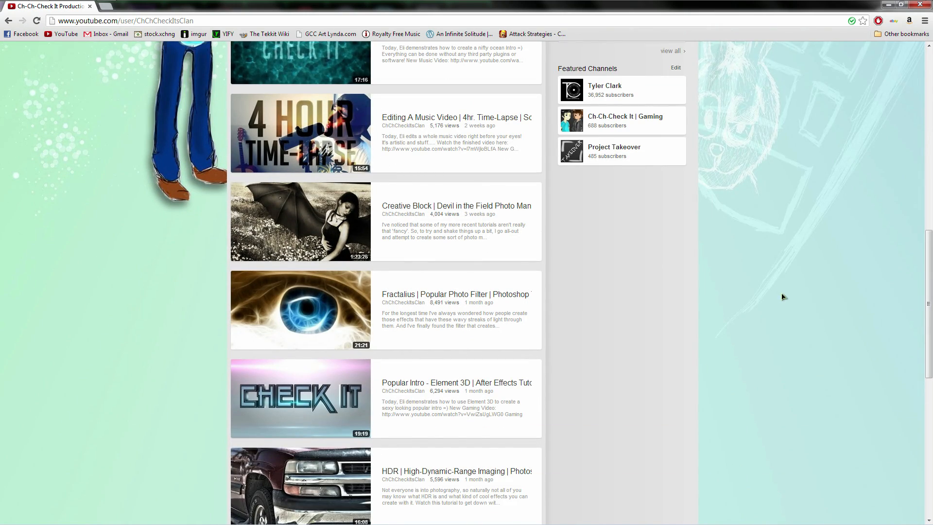
scroll(765, 296, up, 5)
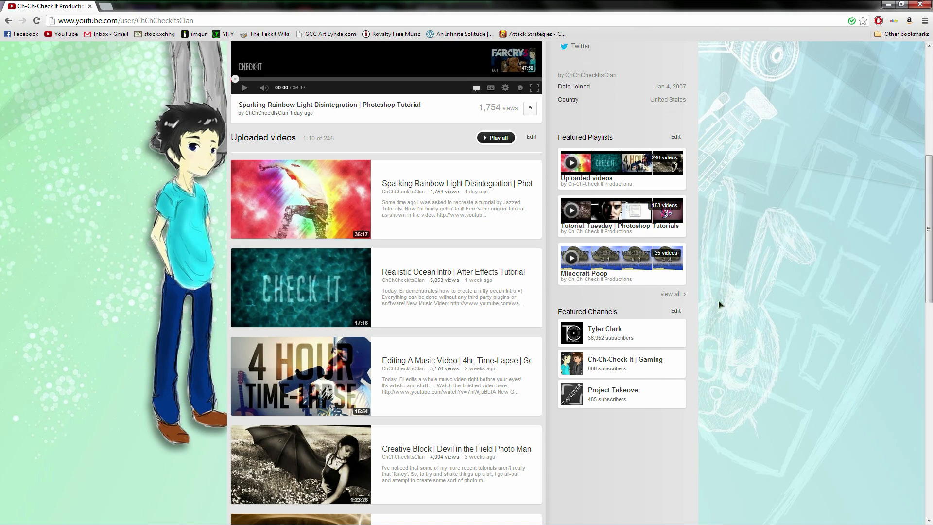
click(442, 275)
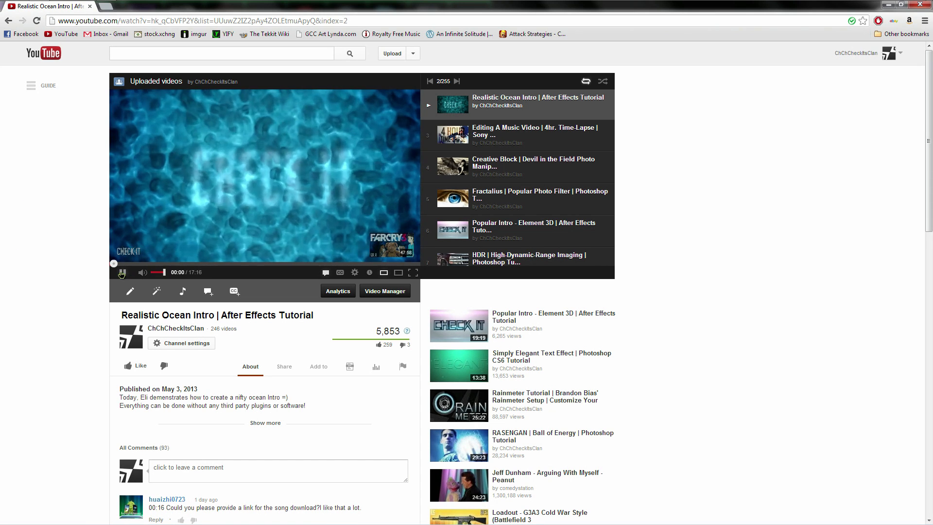
click(301, 203)
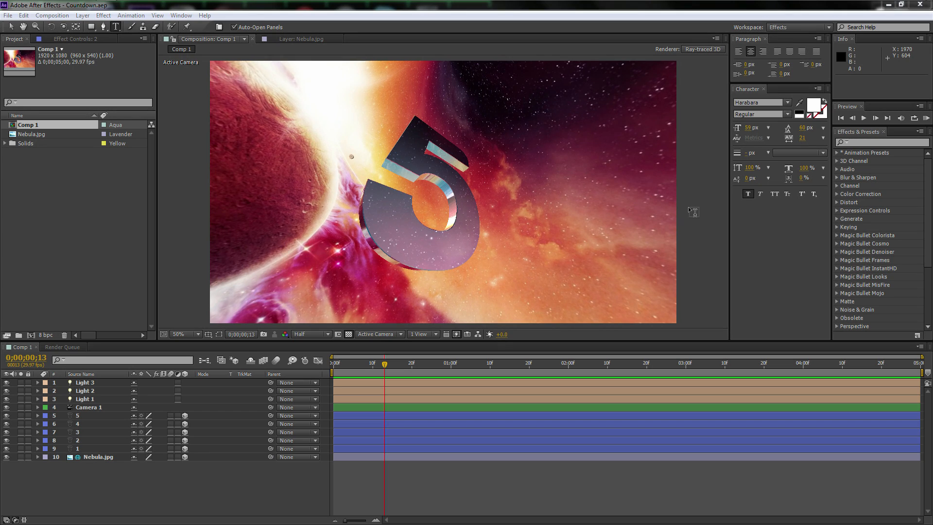
Activate the Selection tool, move the current time to 0;00;01;10, and play a RAM preview of the countdown.
click(11, 26)
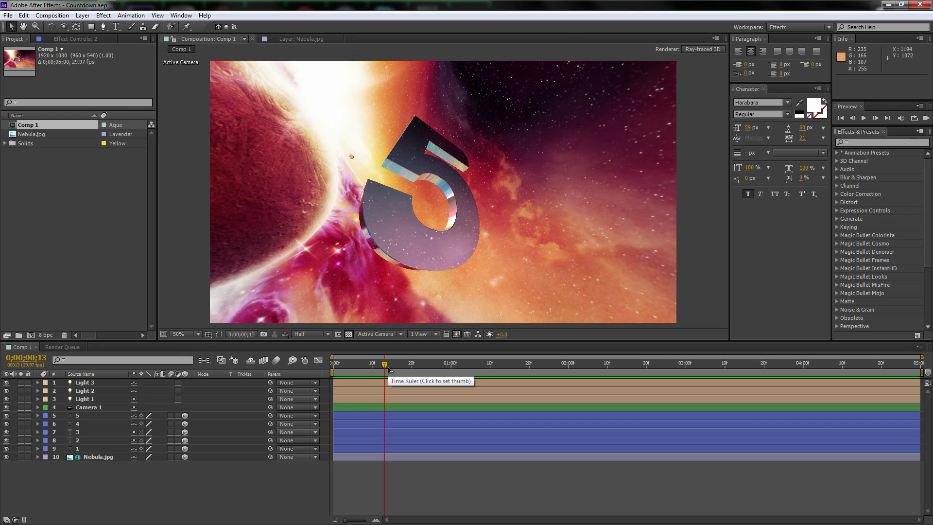
drag(384, 368, 490, 367)
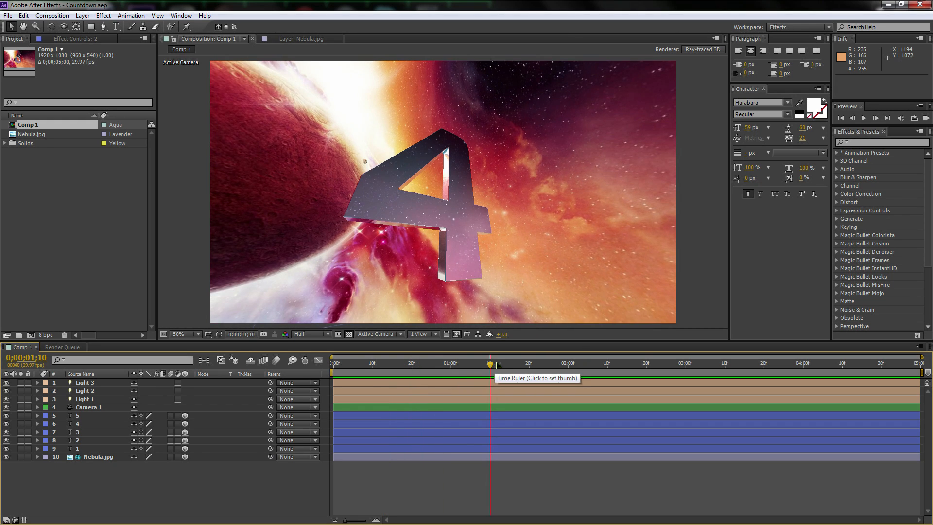
key(KP_0)
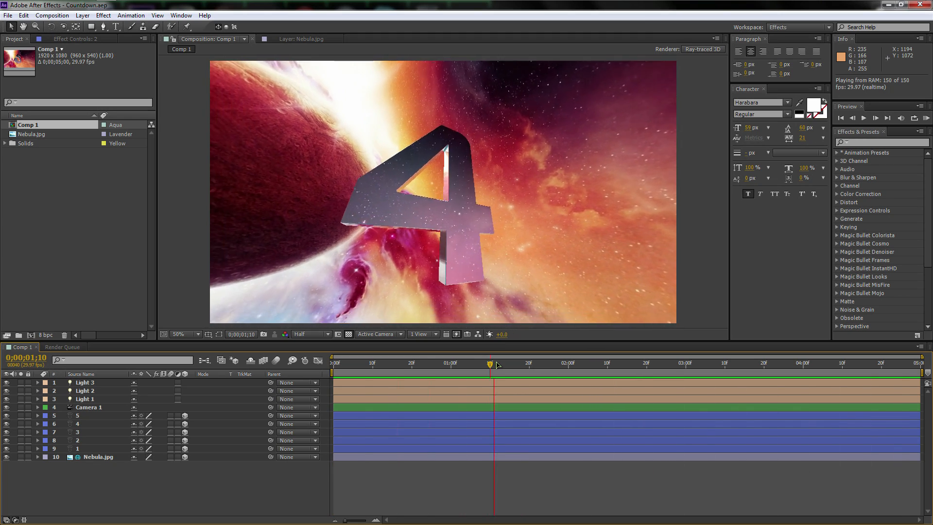
key(space)
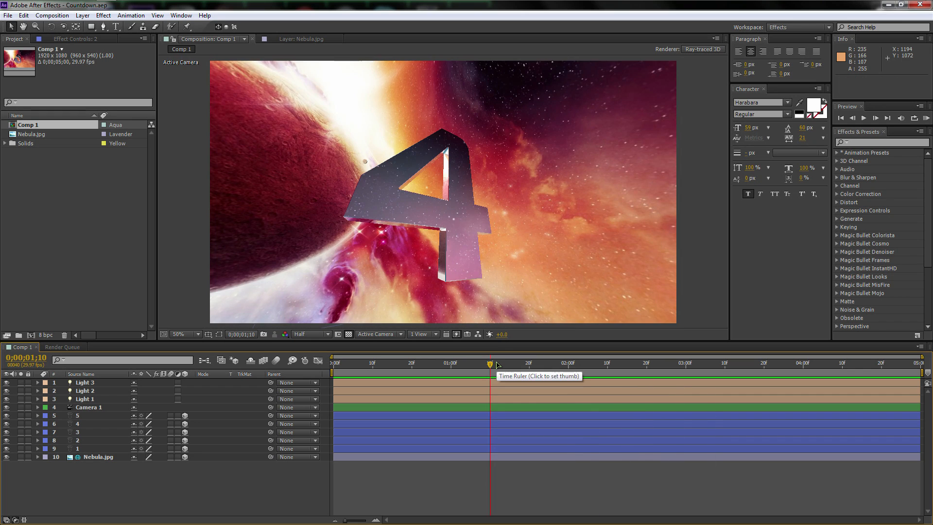
Leave the Countdown project and start with an empty untitled project.
click(8, 15)
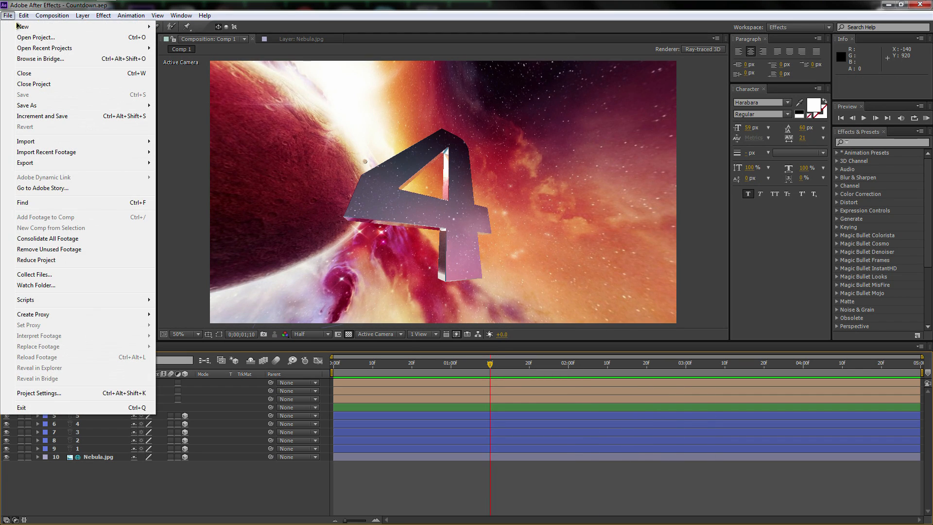
mouse_move(24, 16)
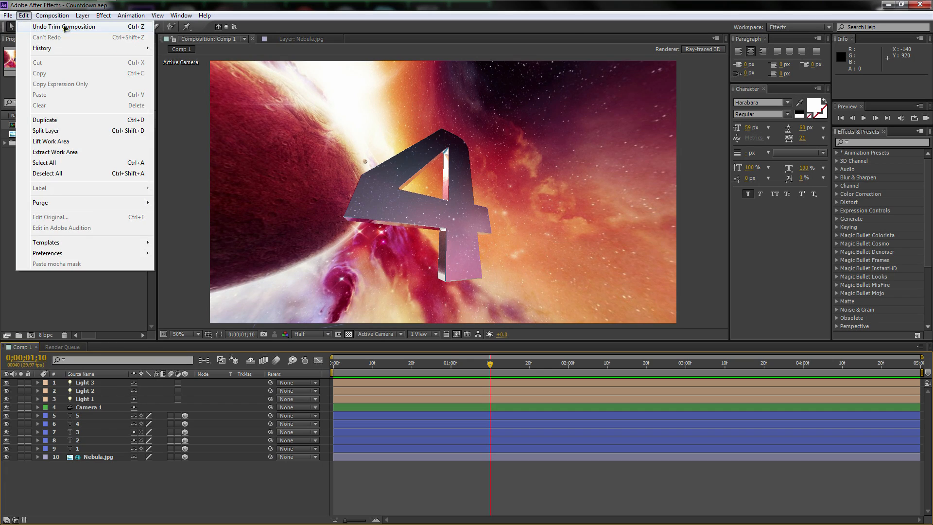
click(187, 28)
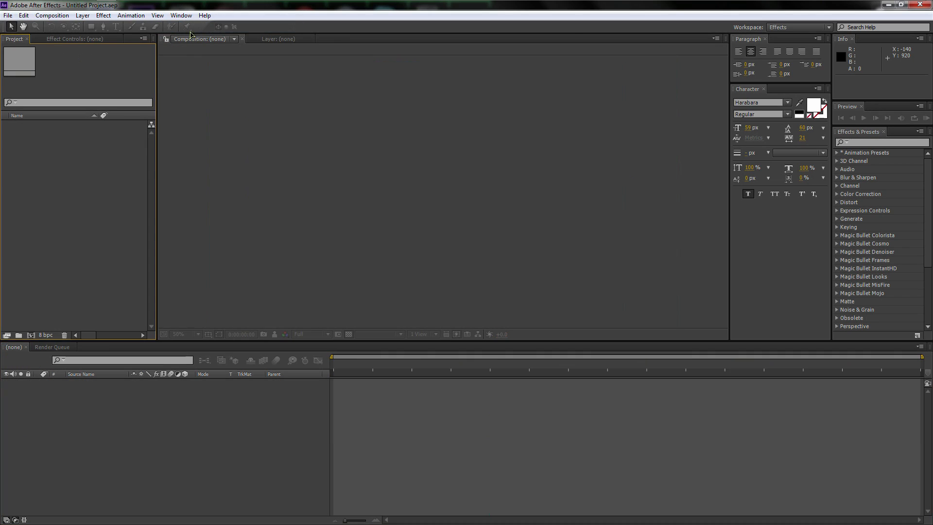
Create a composition named "Poop In Space" with a duration of 5 seconds.
click(31, 335)
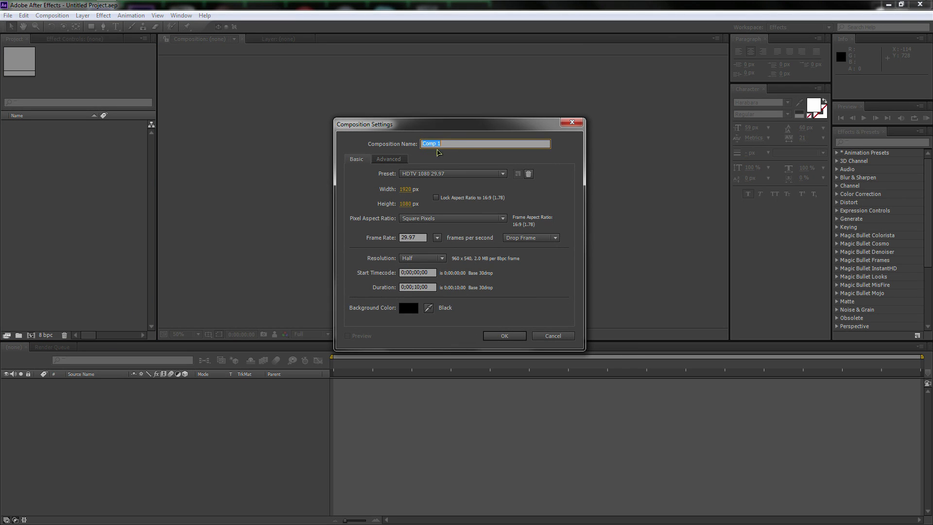
text(Poo)
click(418, 288)
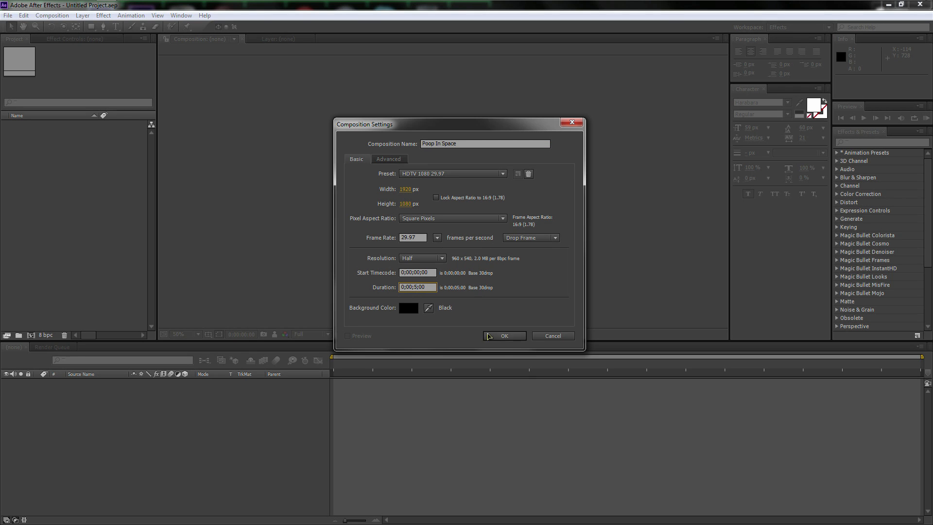
click(504, 335)
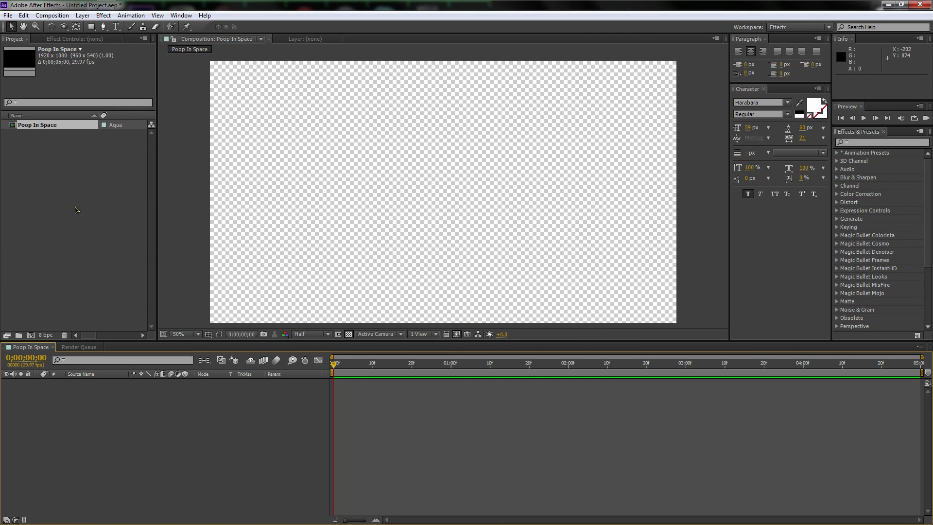
Import the Nebula JPEG image from the Desktop into the project as footage.
double_click(89, 202)
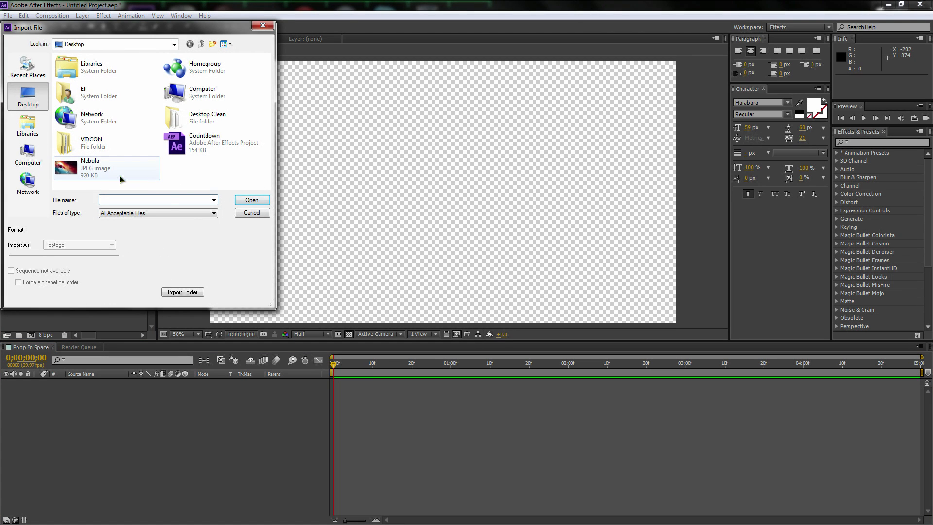
click(97, 169)
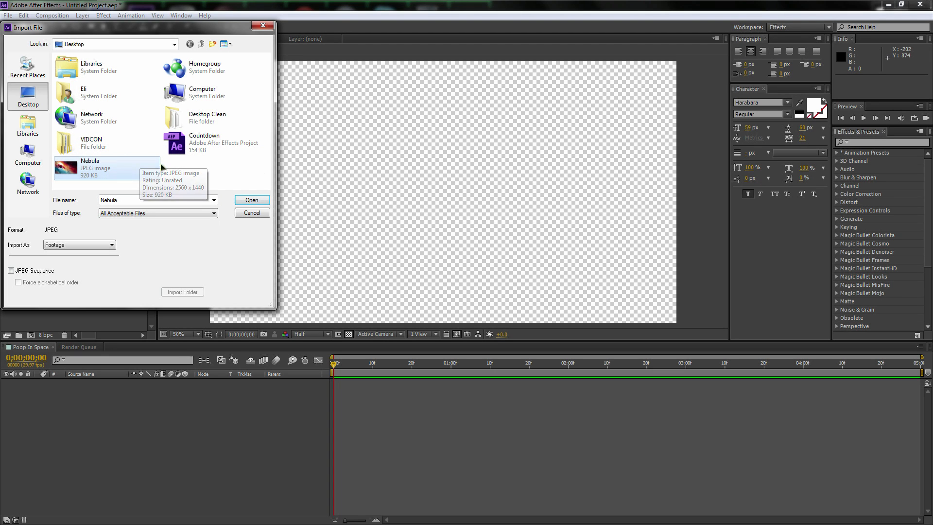
click(252, 201)
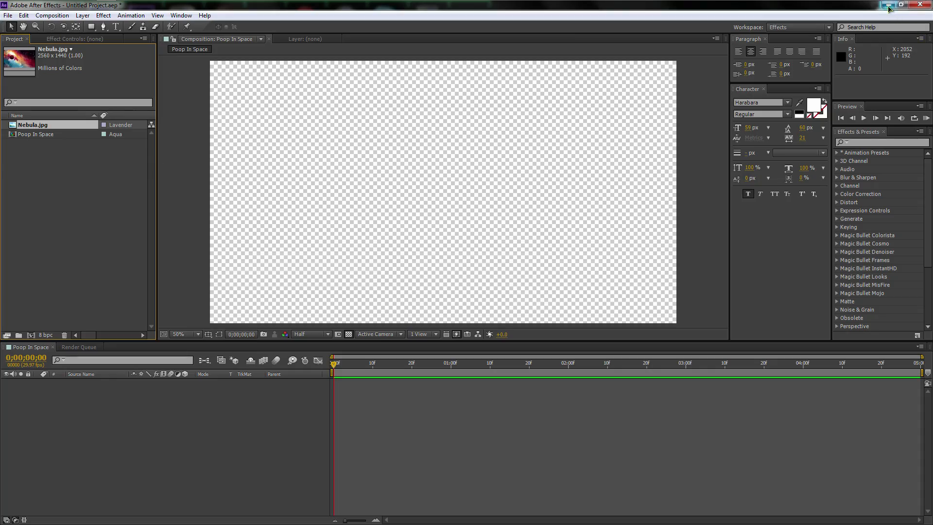
Minimize After Effects, examine the Nebula image in Windows Photo Viewer, and close the viewer.
click(888, 6)
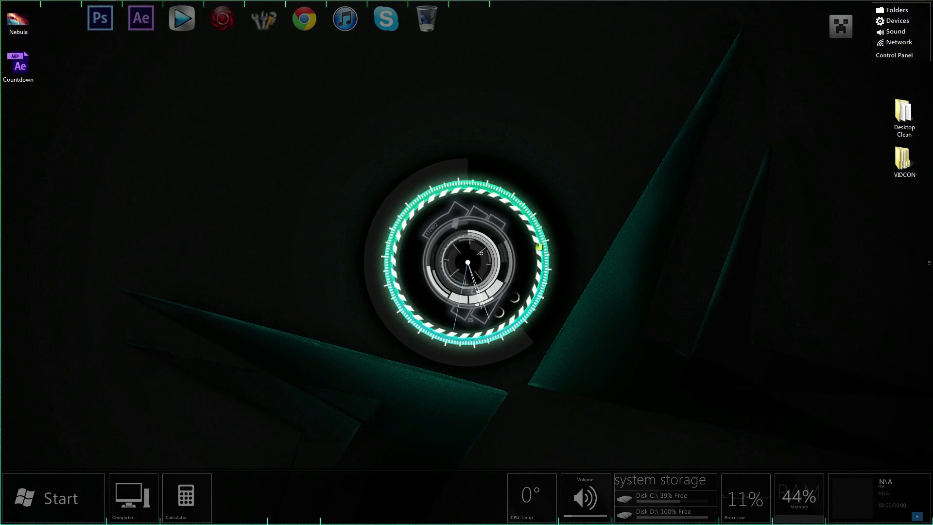
scroll(344, 253, up, 3)
scroll(356, 255, down, 3)
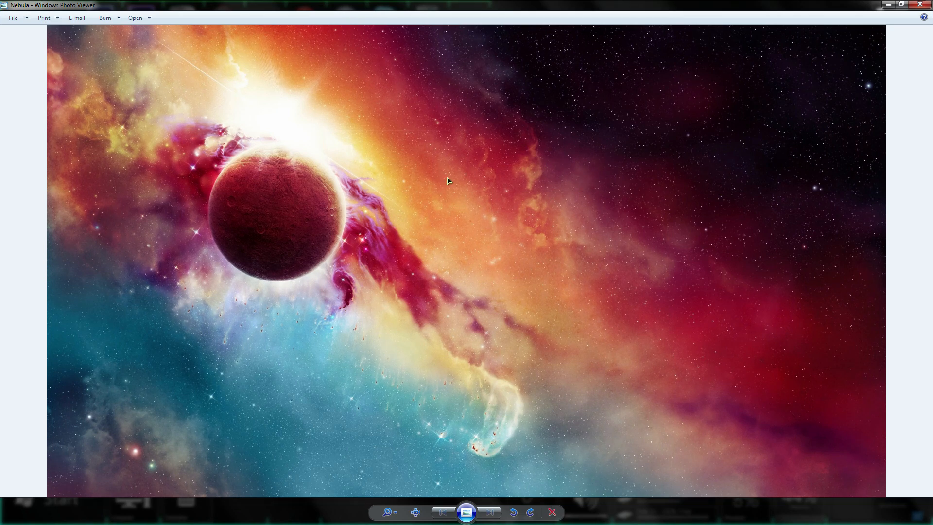
scroll(447, 180, up, 1)
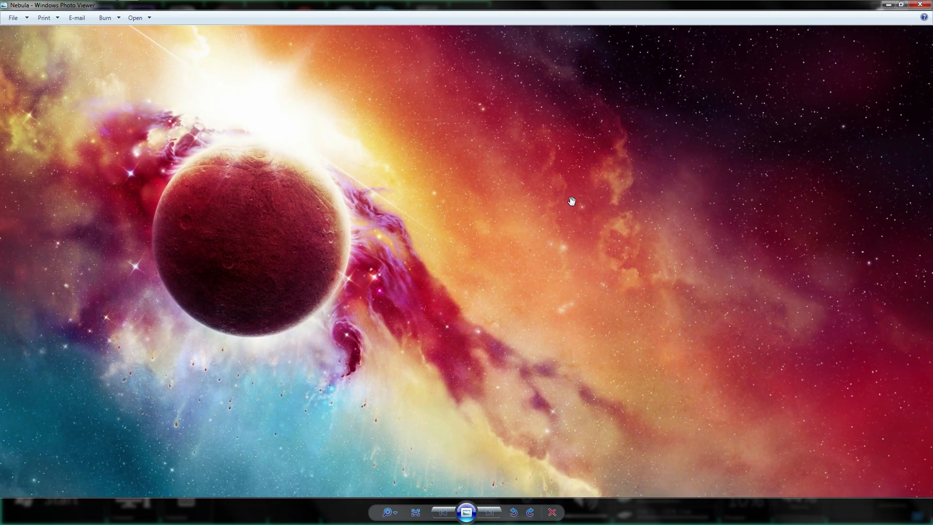
scroll(573, 202, down, 1)
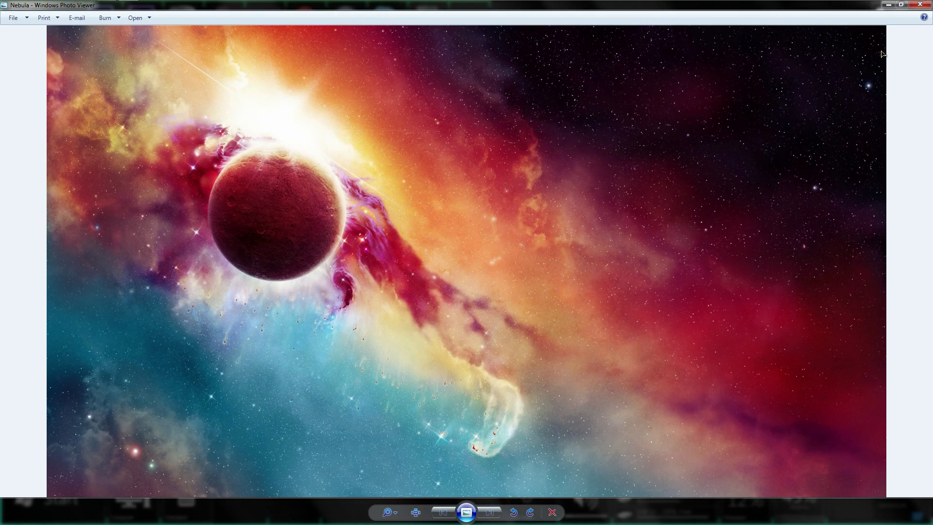
click(920, 4)
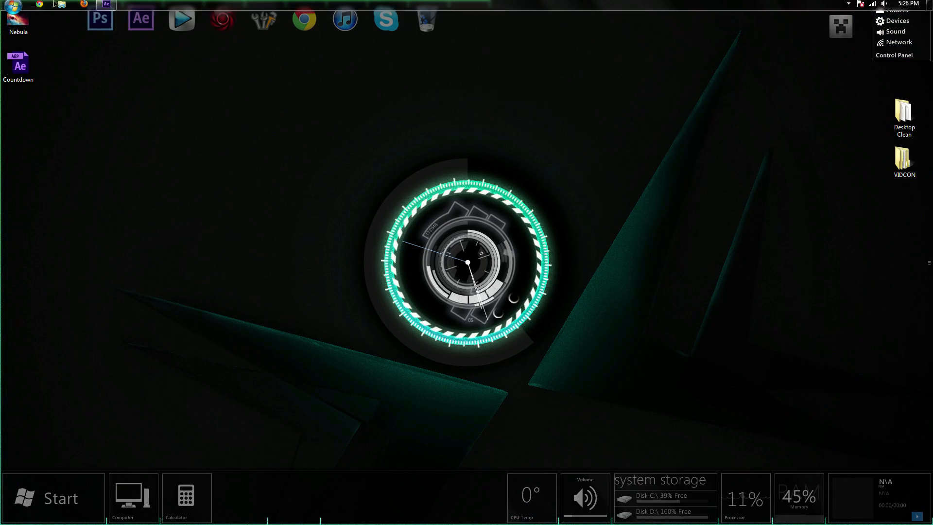
Return to After Effects and add Nebula.jpg as a layer in the Poop In Space composition.
click(106, 3)
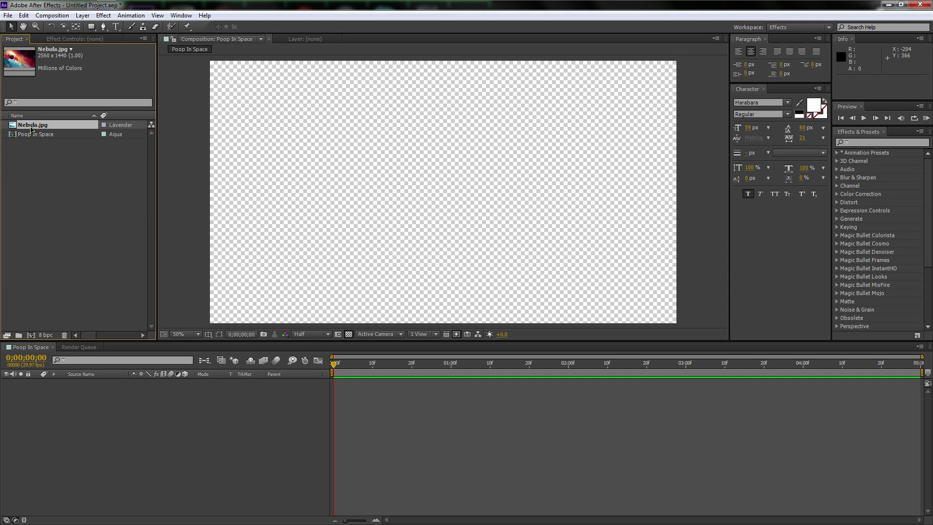
drag(30, 127, 115, 392)
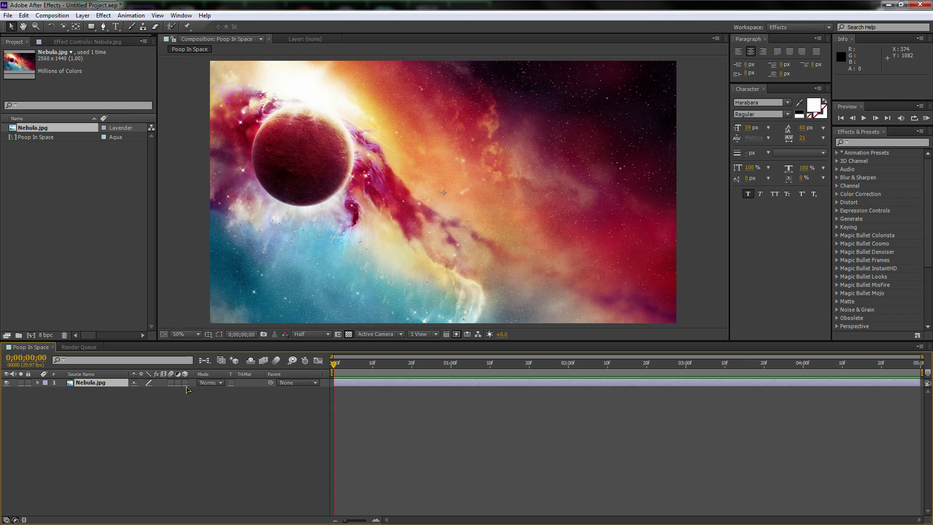
Create a two-node camera named Camera 1 with the 15mm preset in the composition.
right_click(114, 414)
mouse_move(165, 418)
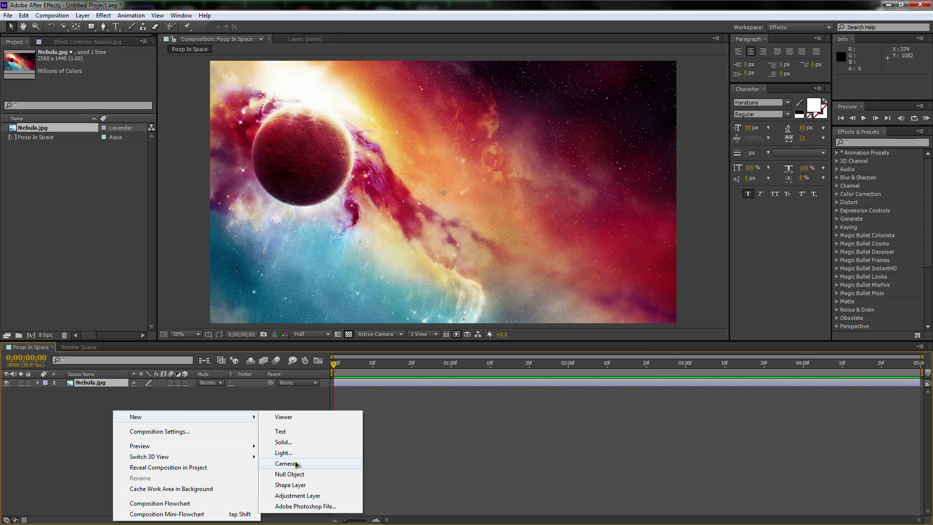
click(296, 465)
click(528, 193)
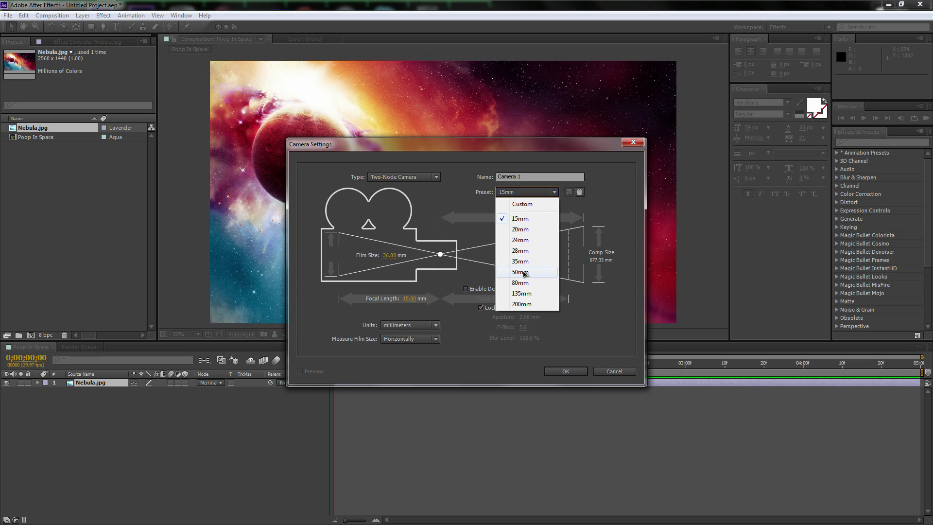
click(604, 347)
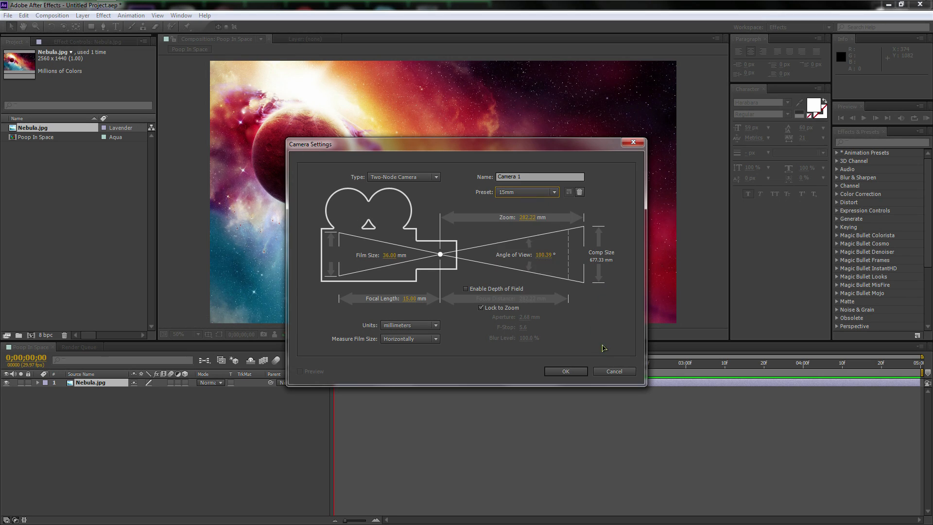
click(564, 372)
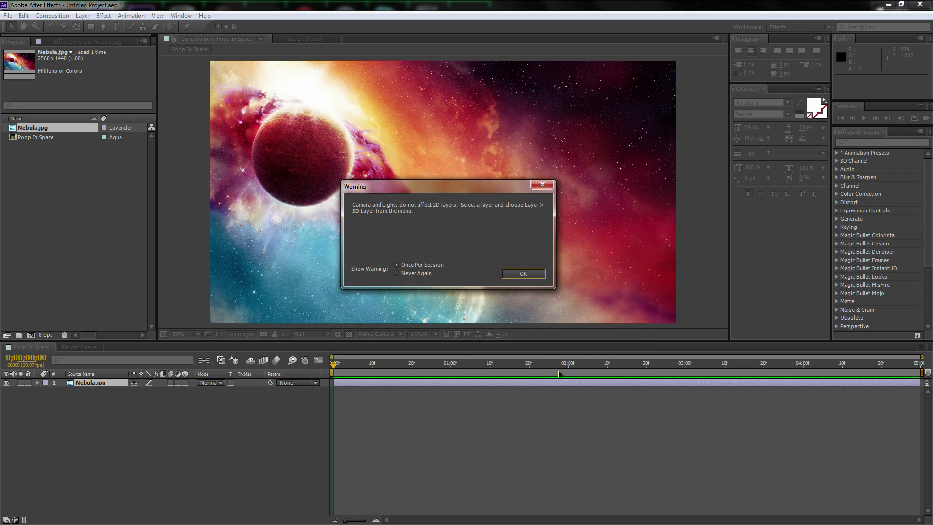
click(503, 276)
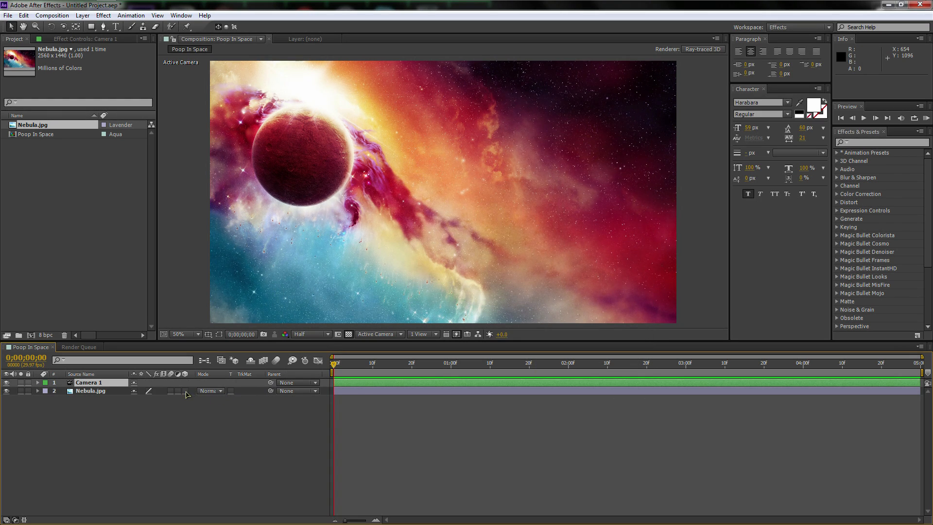
Turn the Nebula.jpg layer into a 3D layer.
click(104, 391)
click(185, 391)
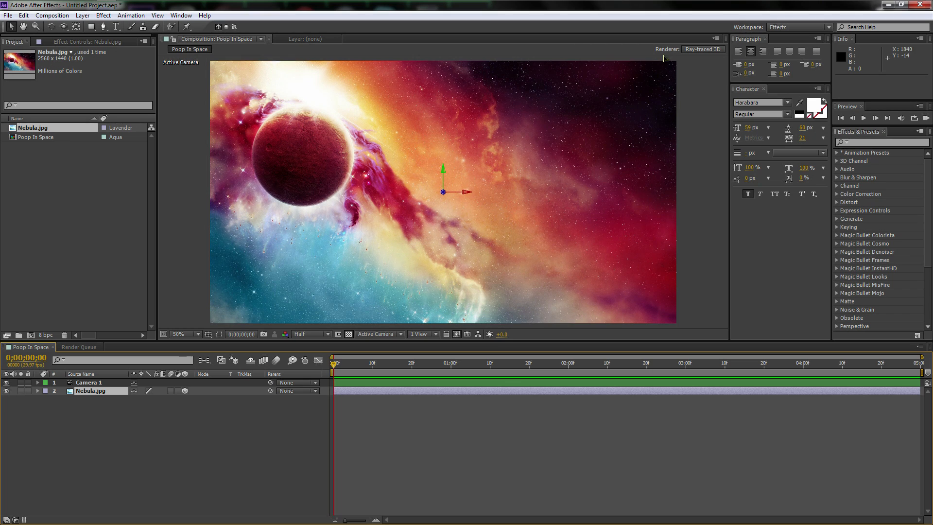
click(696, 50)
click(444, 213)
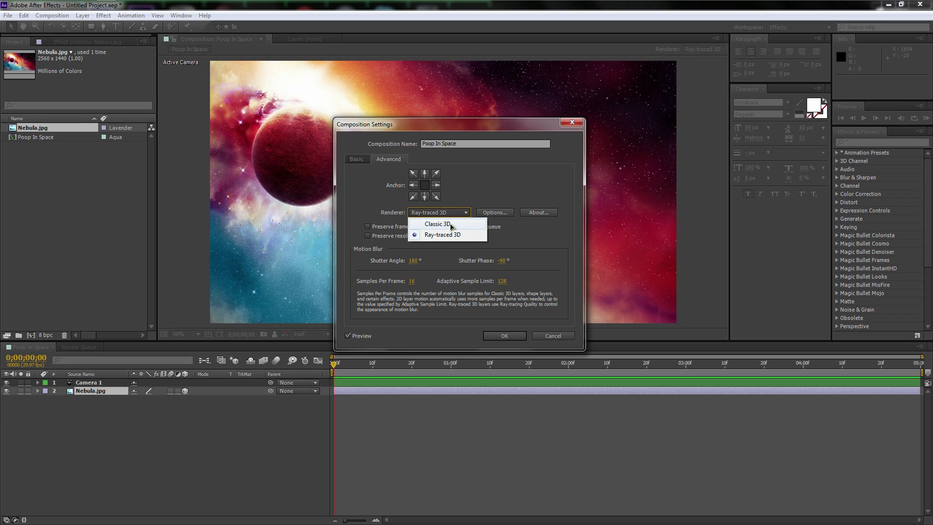
click(550, 336)
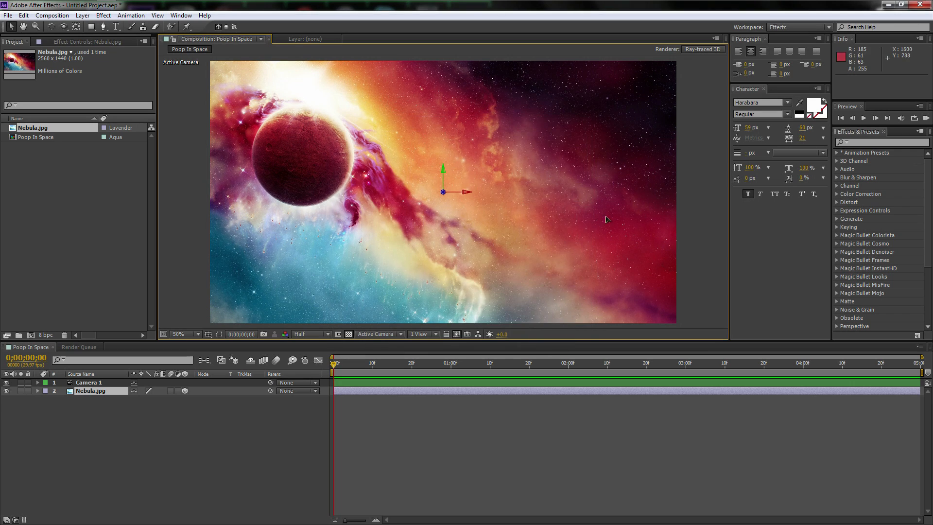
Set the composition's renderer to Ray-traced 3D, with ray-tracing quality 1 (Draft) and the Box anti-aliasing filter.
click(701, 50)
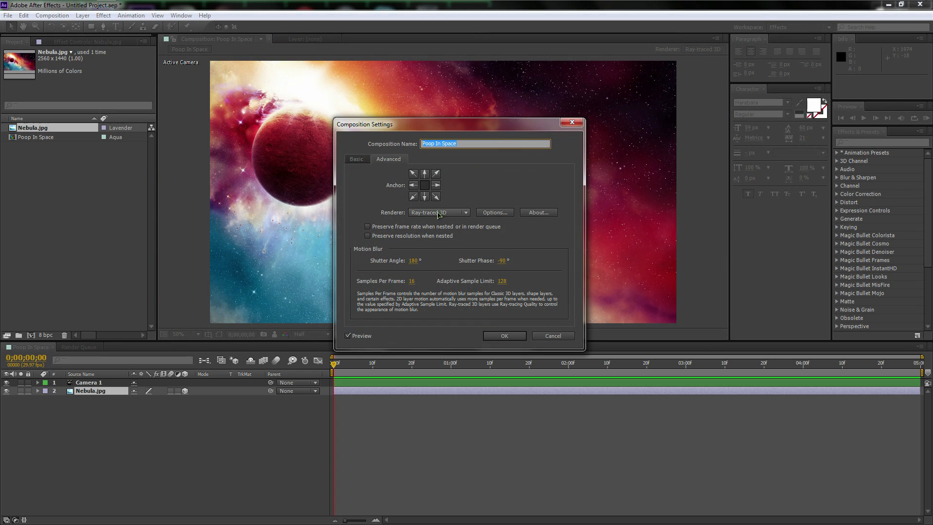
click(426, 214)
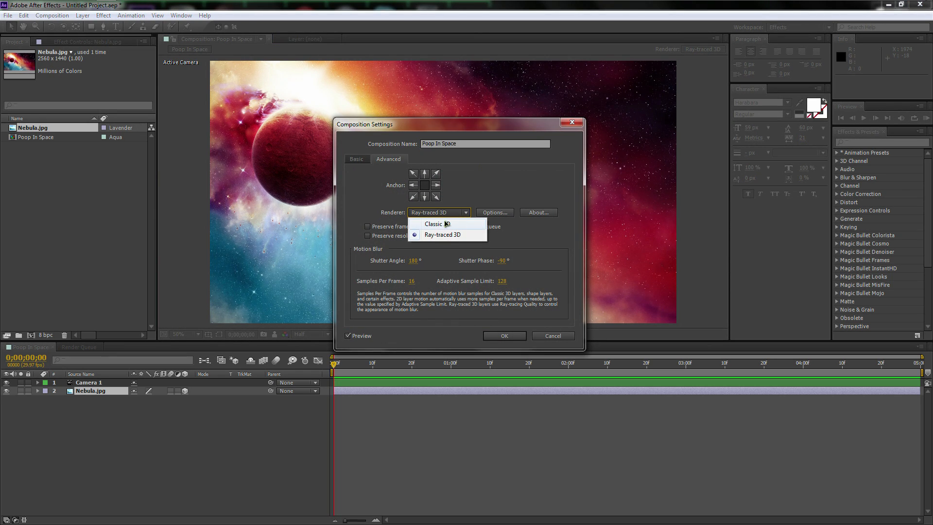
click(446, 236)
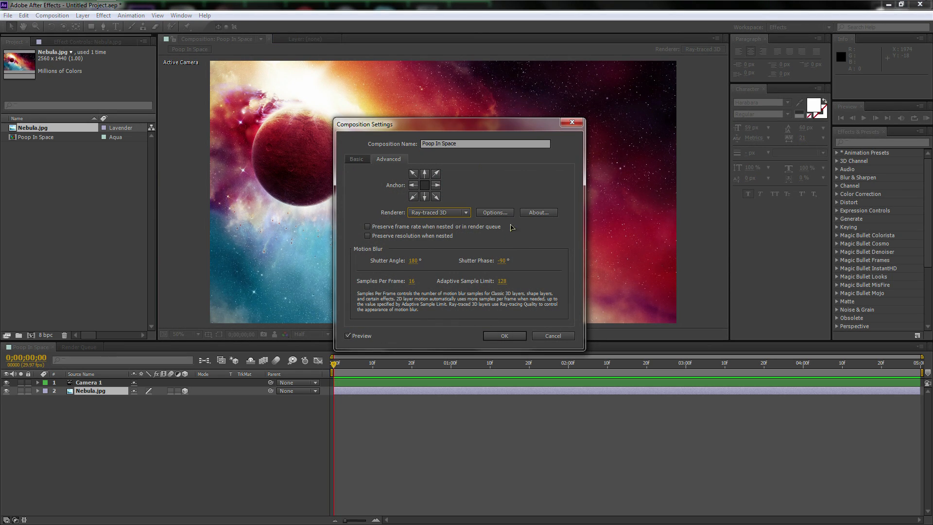
click(492, 212)
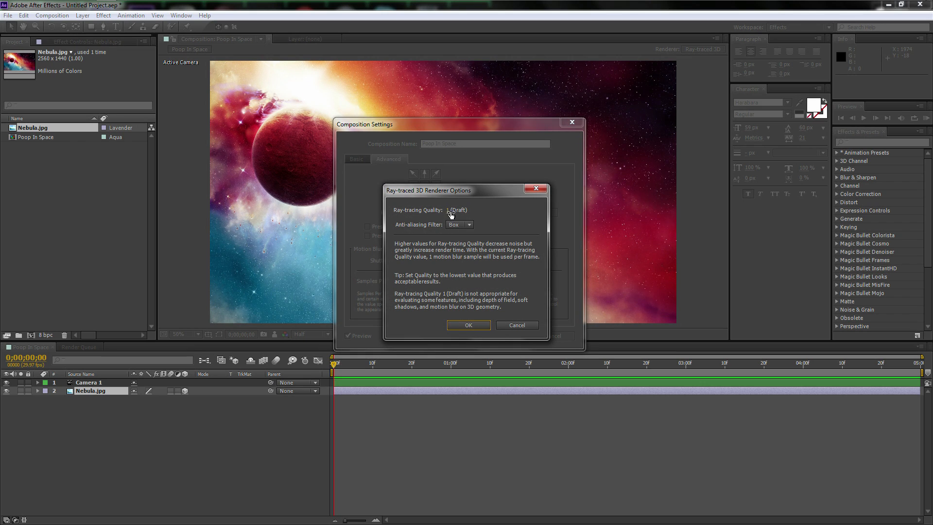
drag(447, 214, 454, 216)
click(465, 326)
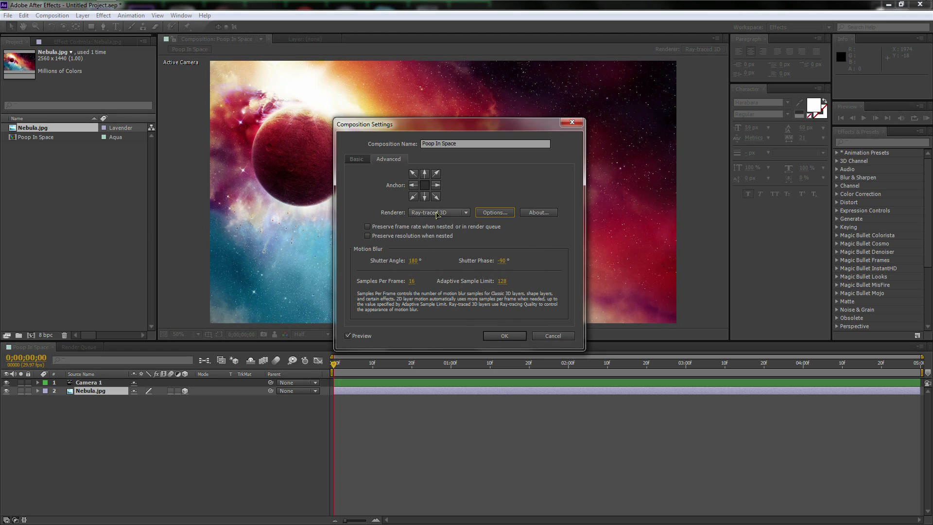
click(501, 215)
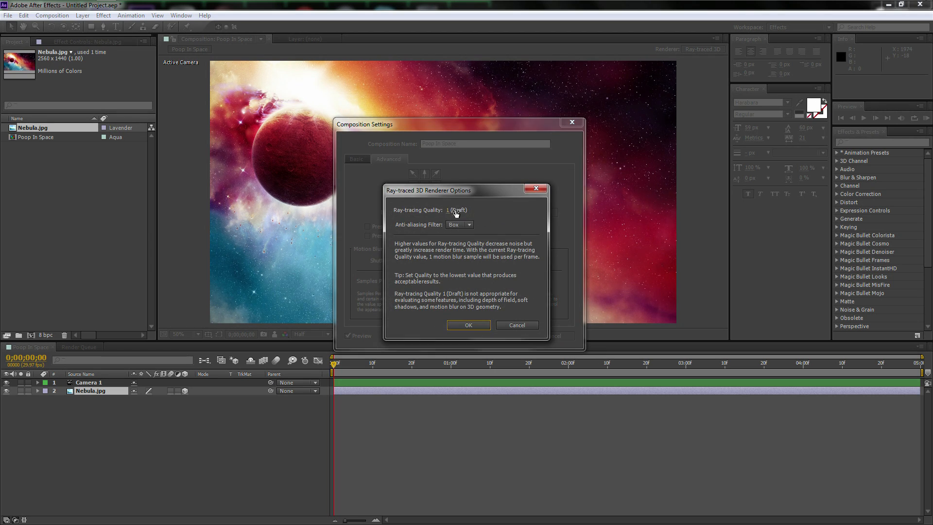
drag(446, 212, 441, 215)
click(505, 326)
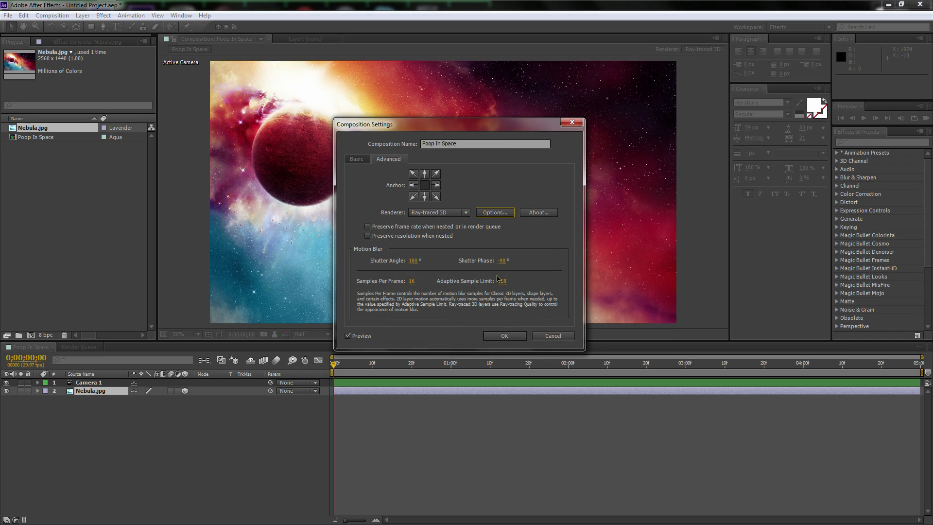
click(507, 336)
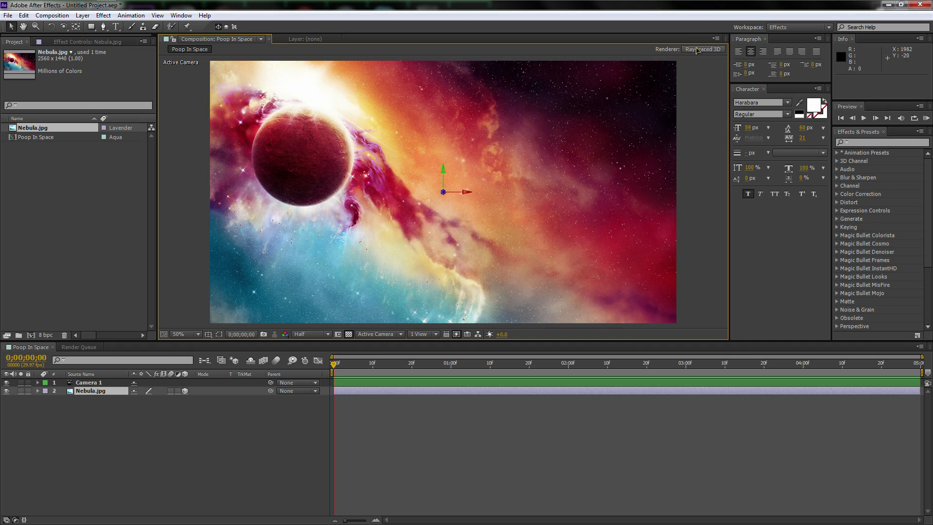
Convert the Nebula.jpg layer into an environment layer.
right_click(95, 393)
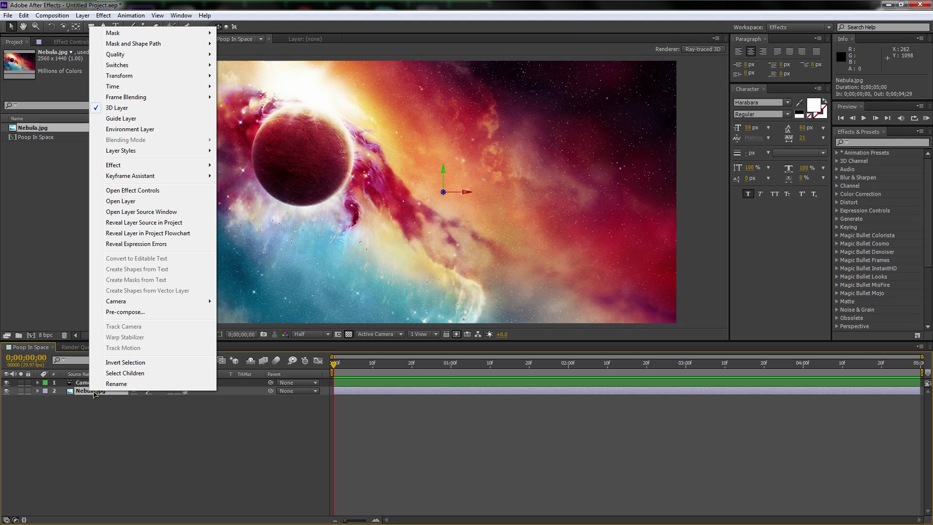
click(130, 130)
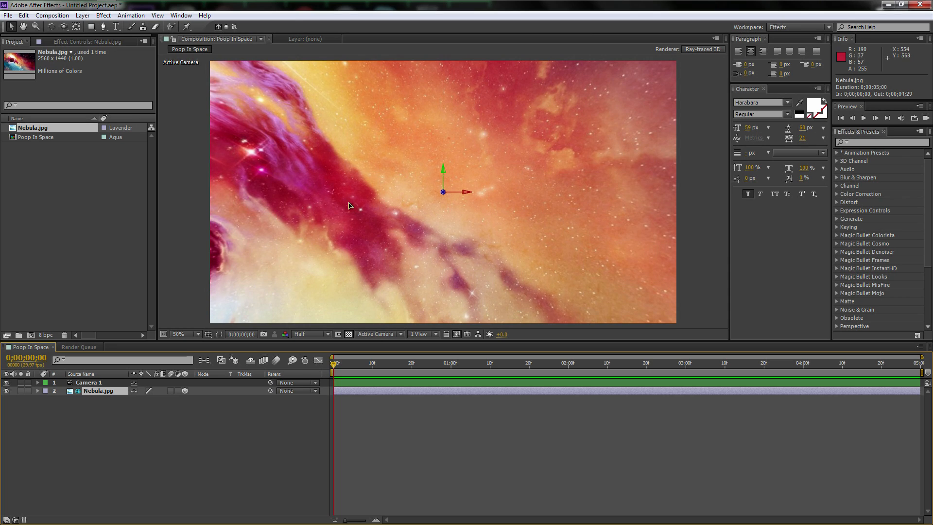
key(ctrl+Up)
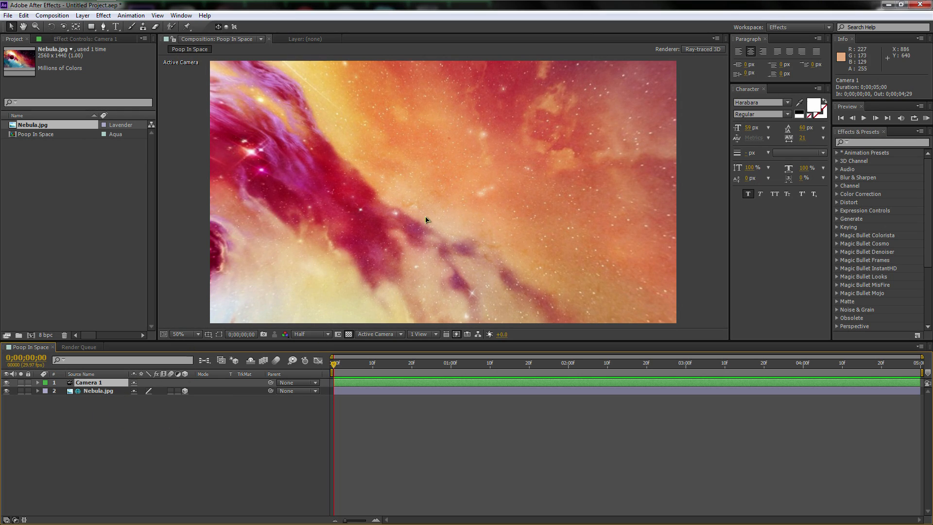
Create a new text layer containing the number 5.
right_click(144, 416)
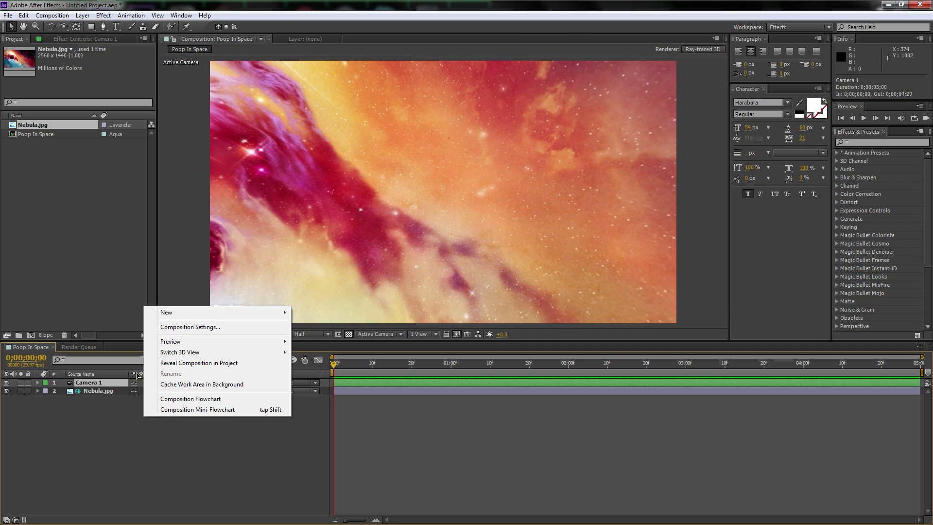
mouse_move(170, 319)
click(307, 326)
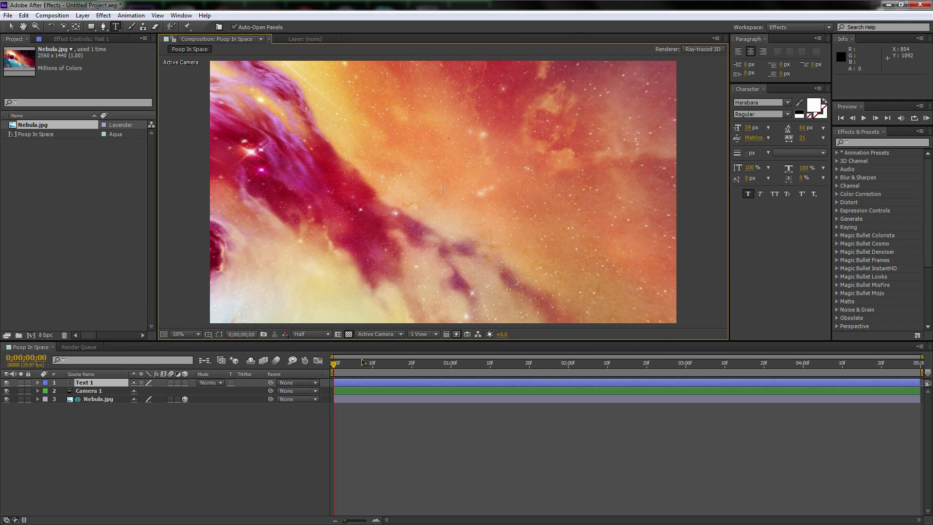
text(56)
key(BackSpace)
click(152, 442)
Make the 5 a 3D layer and move it toward the camera to a Z position of about -714.
click(84, 384)
key(v)
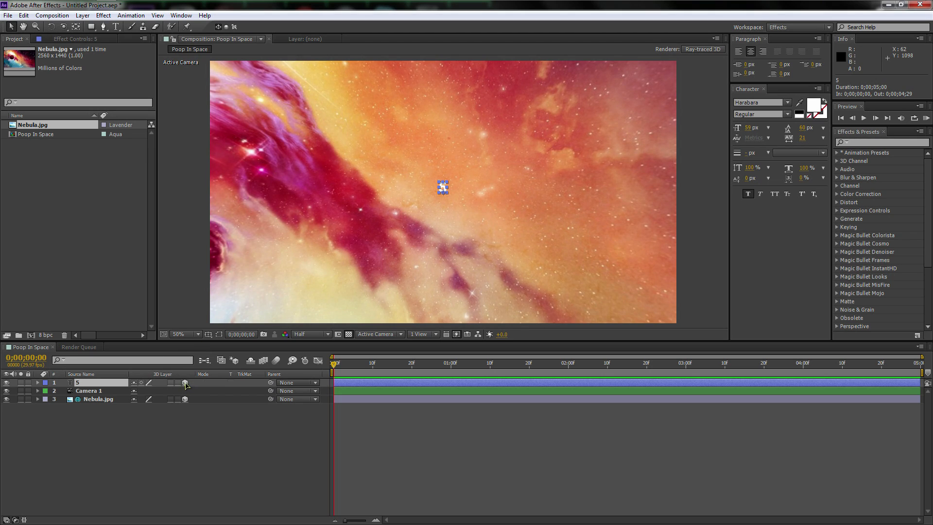
click(184, 383)
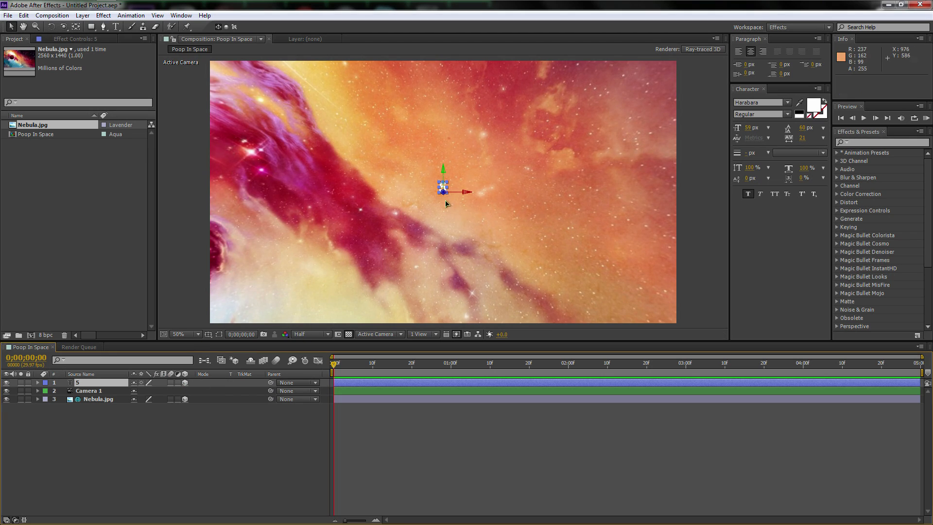
drag(444, 192, 436, 17)
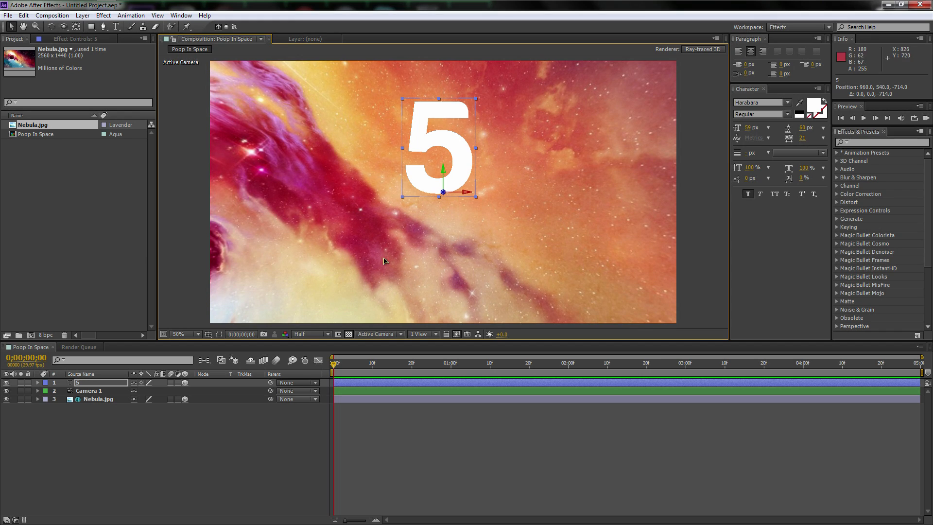
Orbit Camera 1 with the Unified Camera tool to about 1568.5, 767.2, -467.0, bringing the red planet into frame.
click(64, 27)
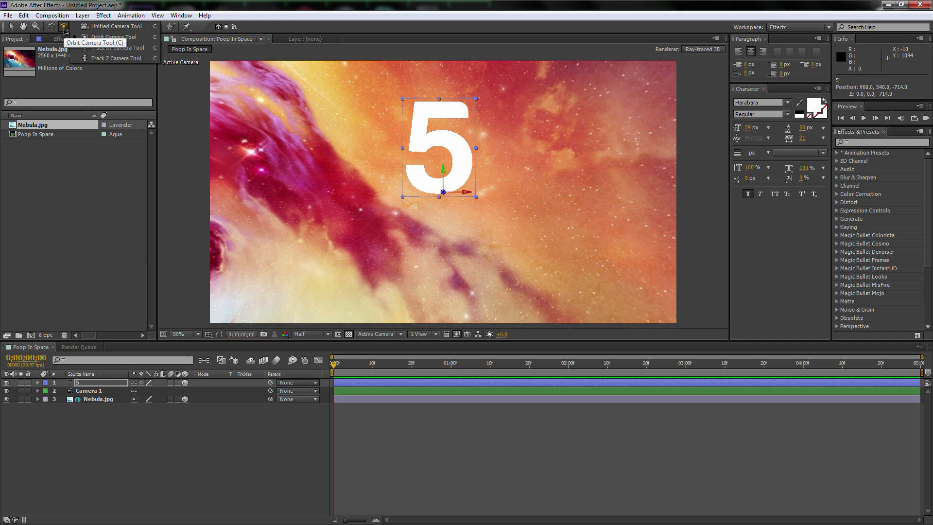
click(117, 26)
drag(378, 141, 398, 117)
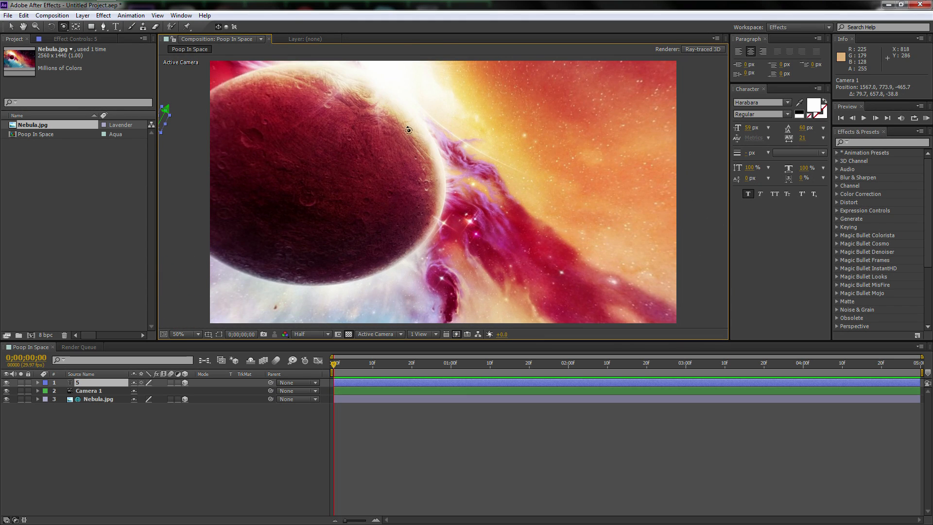
drag(409, 152, 410, 153)
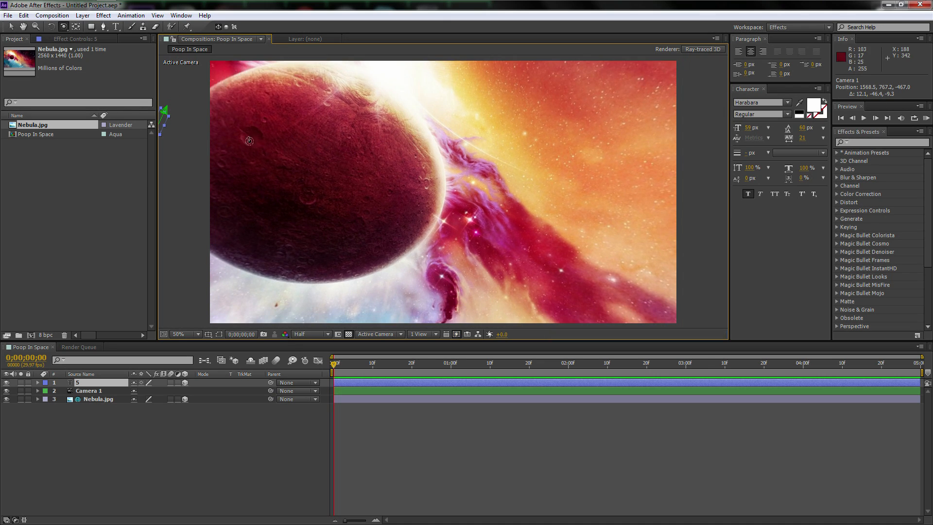
Move the 5 back into the frame in front of the planet and scale it up to about 330%.
scroll(200, 114, down, 2)
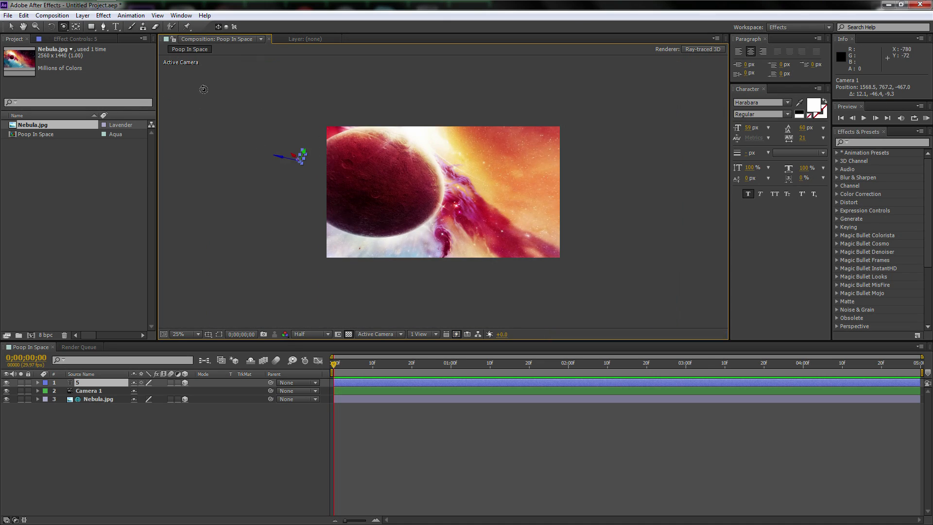
click(11, 26)
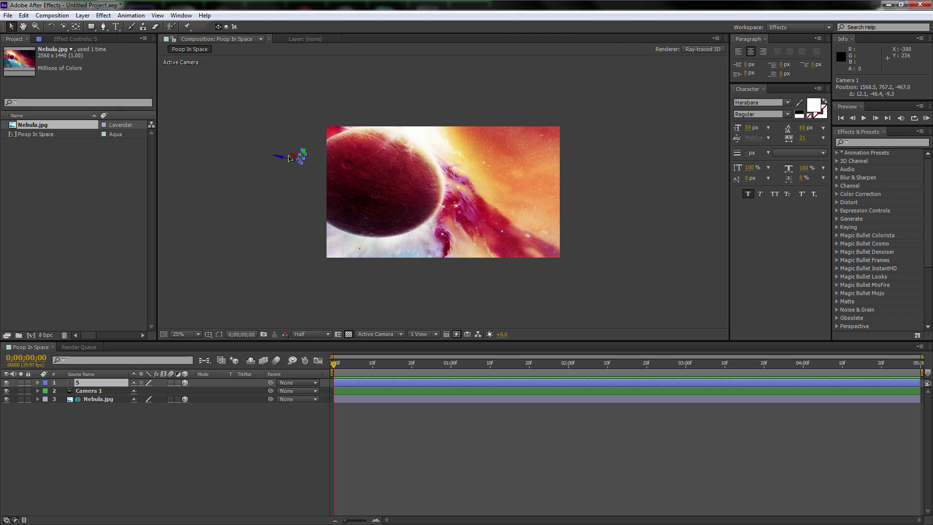
drag(337, 164, 322, 165)
key(period)
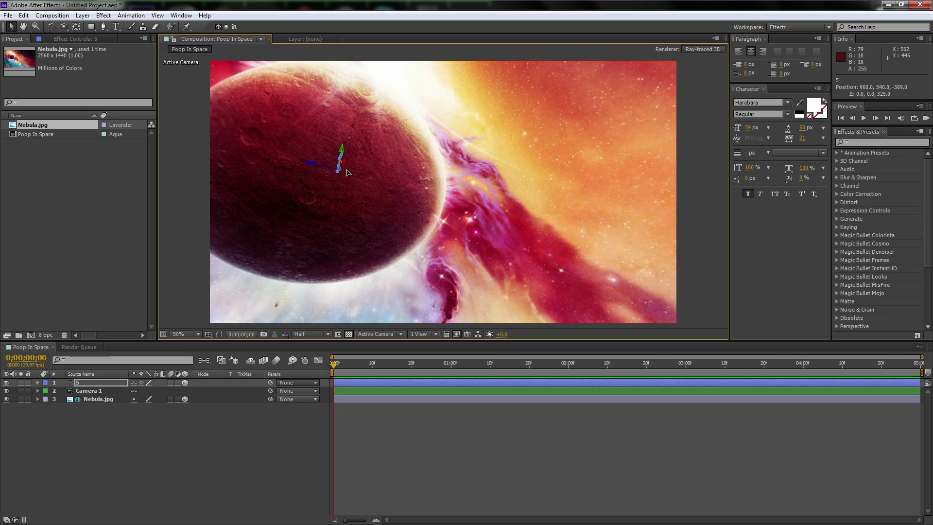
drag(341, 155, 337, 191)
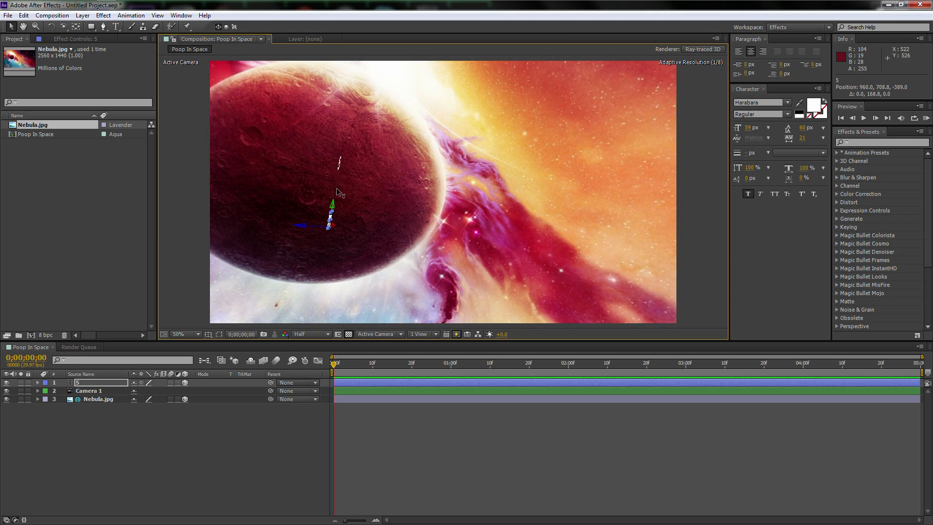
drag(331, 226, 408, 191)
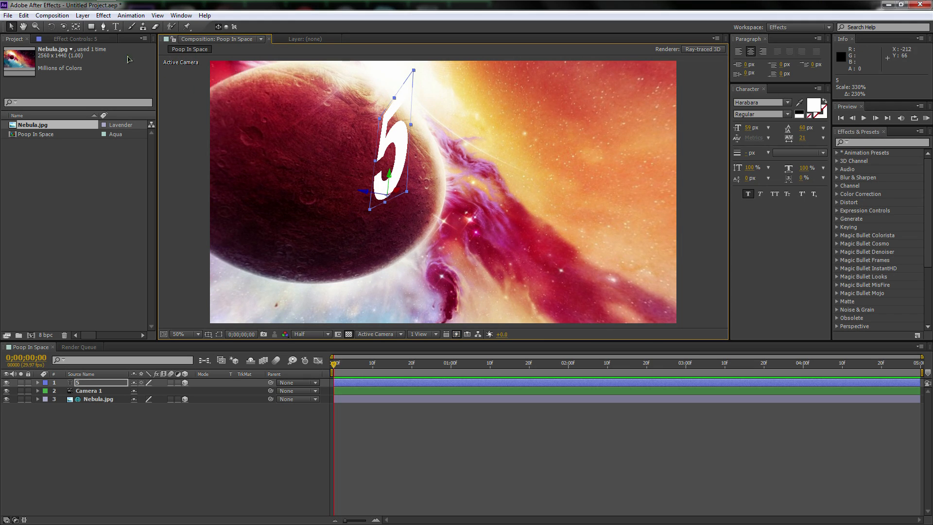
Rotate the 5 toward the camera to about 26.5°, 331.5°, 19.2° and move it to about 1391.6, 765.5, -344.4.
click(51, 26)
mouse_move(390, 152)
mouse_down()
mouse_move(362, 154)
mouse_move(407, 154)
mouse_move(394, 154)
mouse_up()
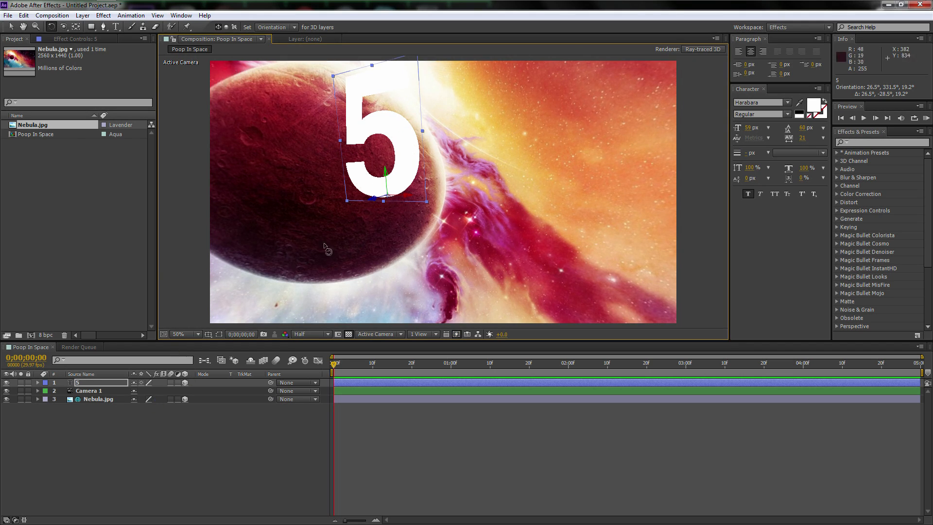
click(11, 26)
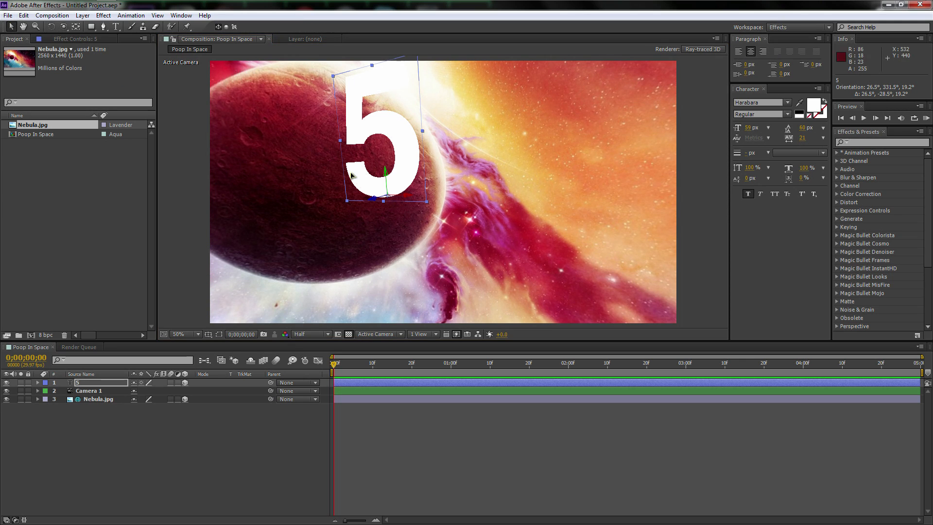
drag(385, 186, 442, 251)
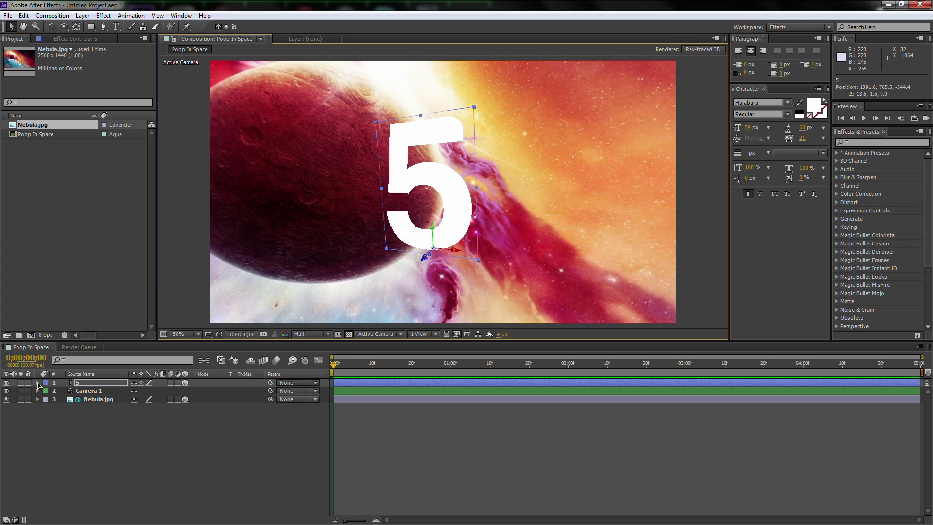
Give the 5 a Concave bevel with a bevel depth of 0.6 and an extrusion depth of 3.0.
click(38, 383)
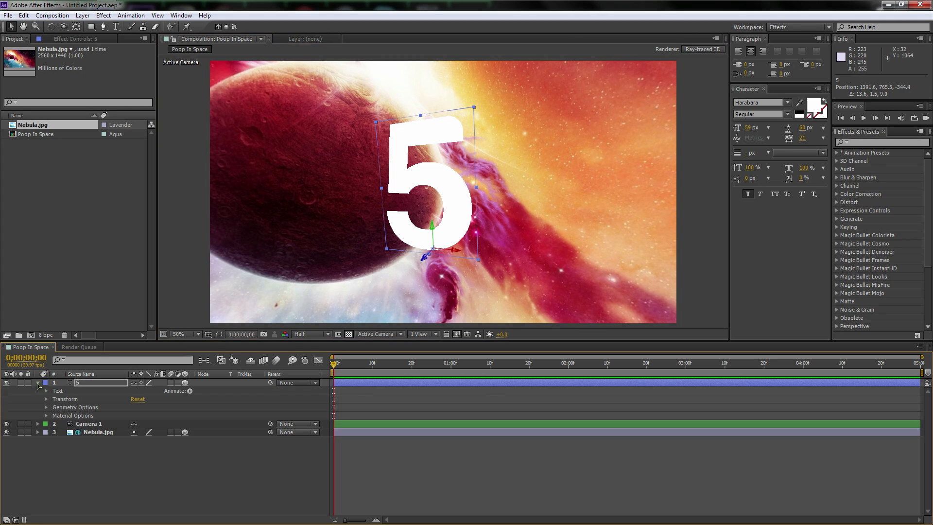
click(46, 407)
click(158, 416)
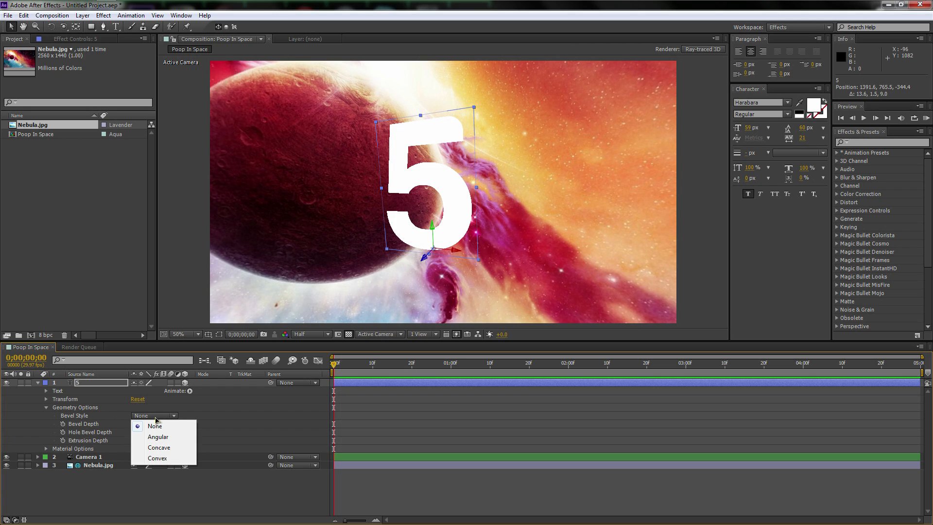
click(159, 447)
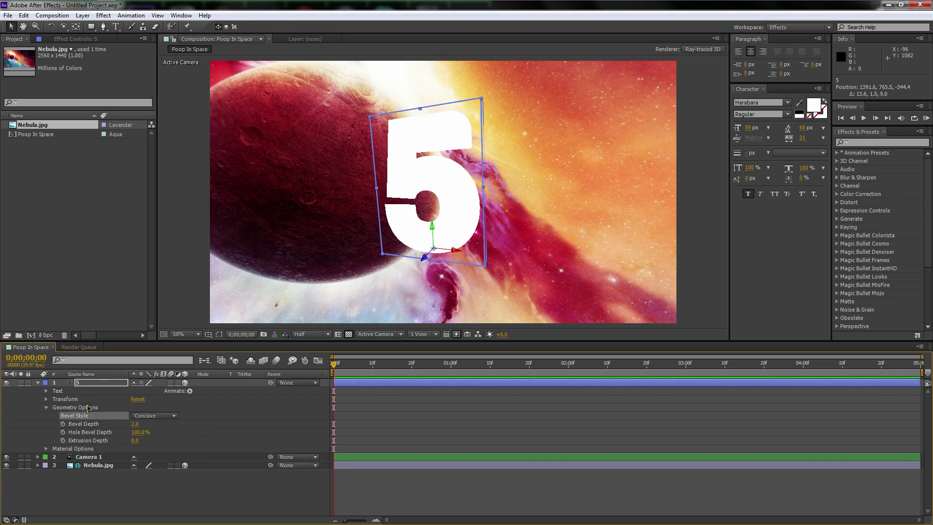
drag(138, 426, 132, 429)
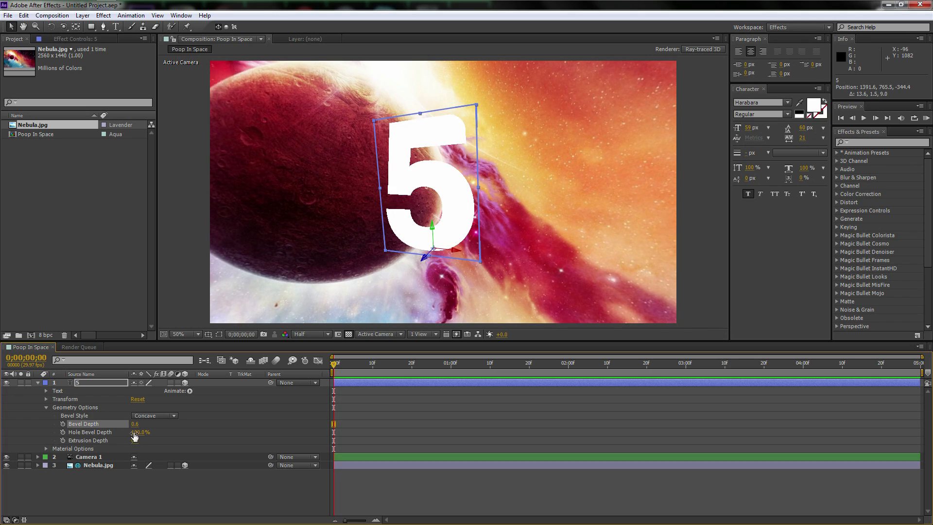
drag(136, 440, 140, 442)
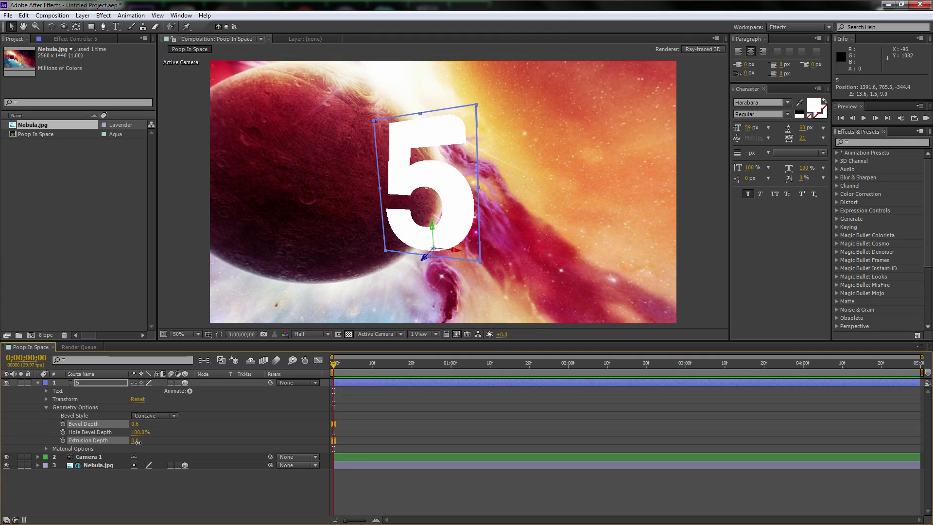
drag(138, 442, 143, 444)
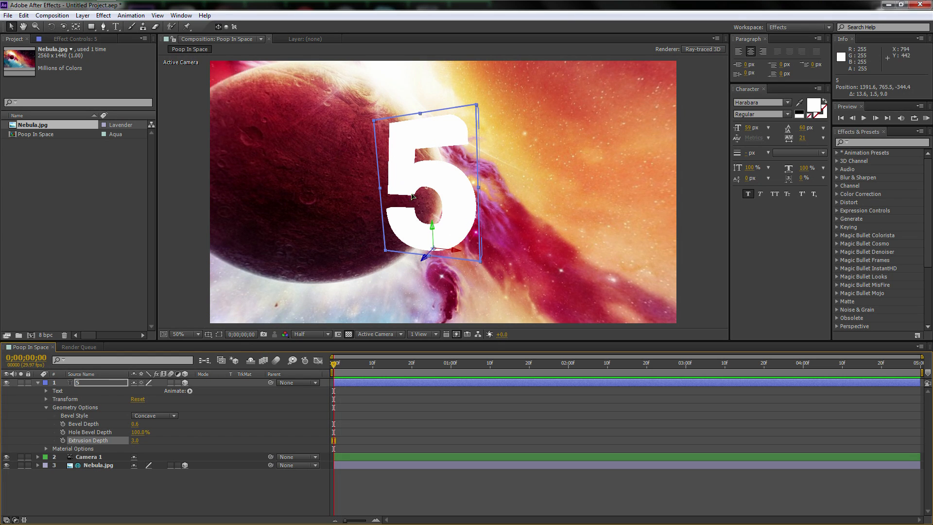
scroll(436, 168, up, 2)
scroll(436, 168, down, 2)
Start a new light in the composition and set its type to Ambient.
right_click(100, 488)
mouse_move(130, 387)
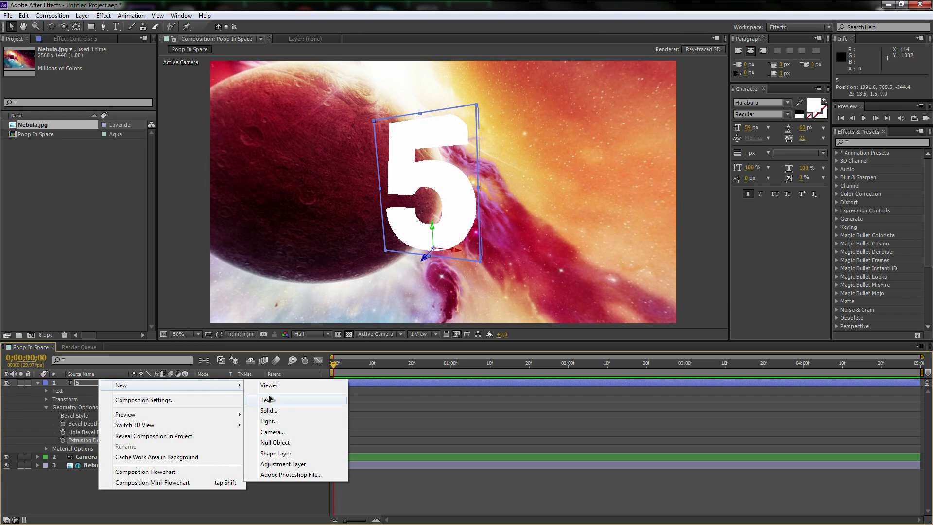
click(272, 421)
drag(851, 106, 782, 106)
click(758, 149)
click(765, 193)
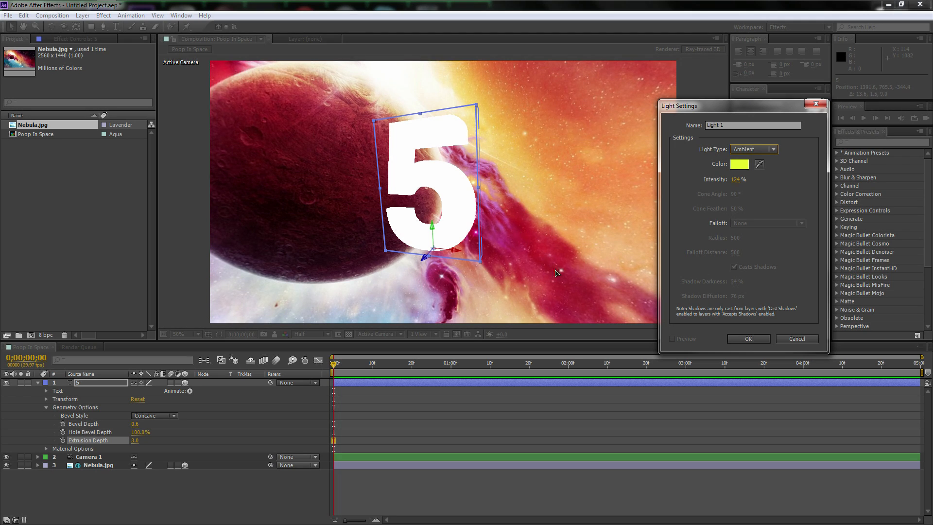
Sample the nebula's dark red (A81933) as the ambient light's color, lower its intensity to about 67%, and create the light.
click(739, 164)
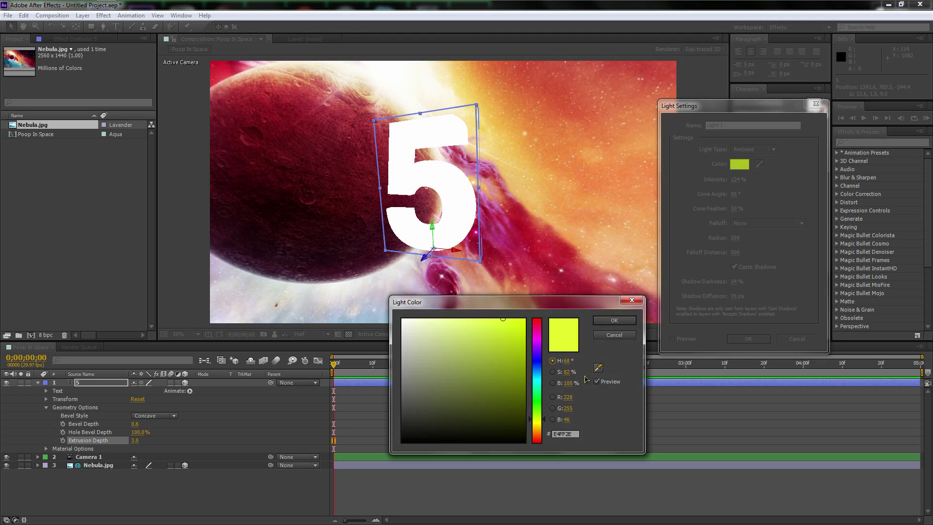
drag(541, 421, 535, 340)
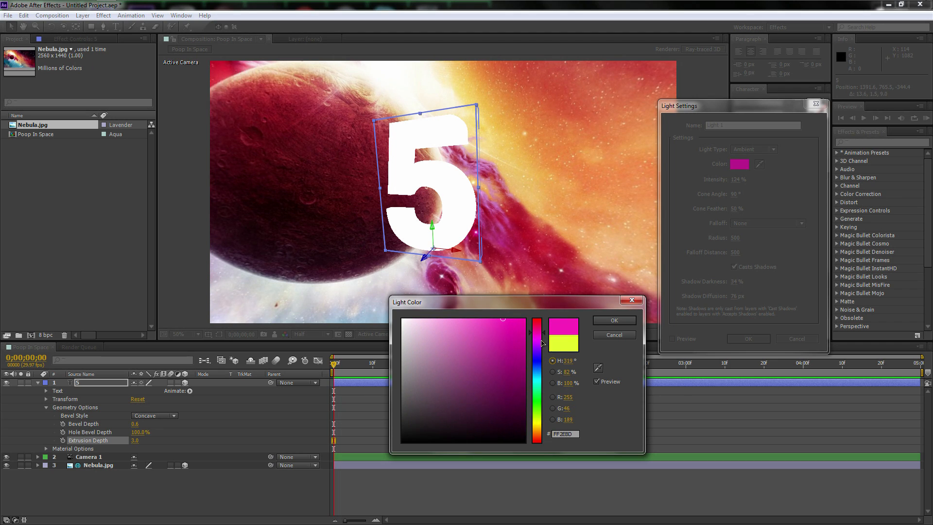
click(599, 368)
click(523, 229)
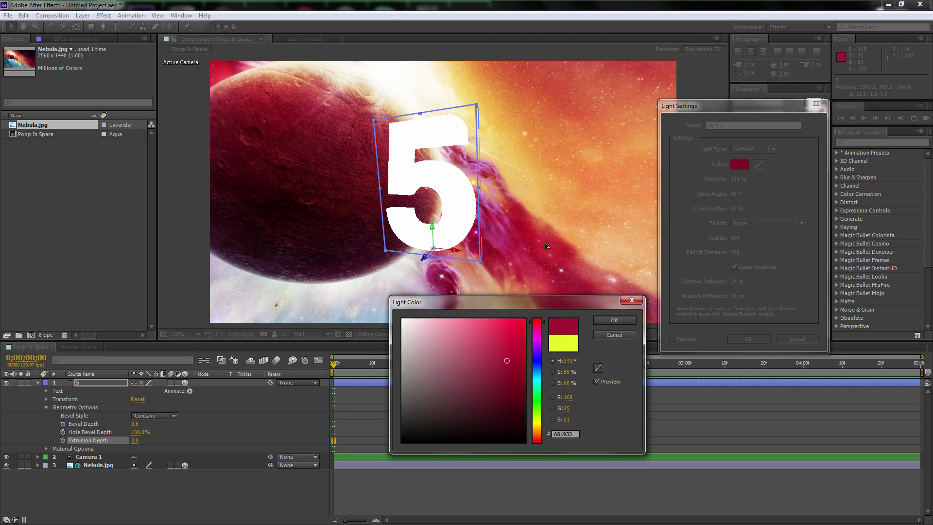
click(615, 321)
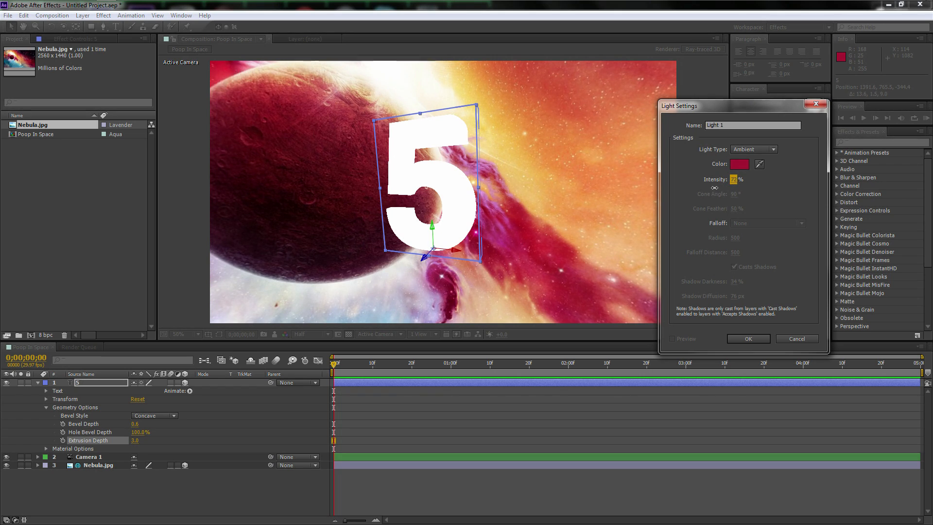
click(743, 336)
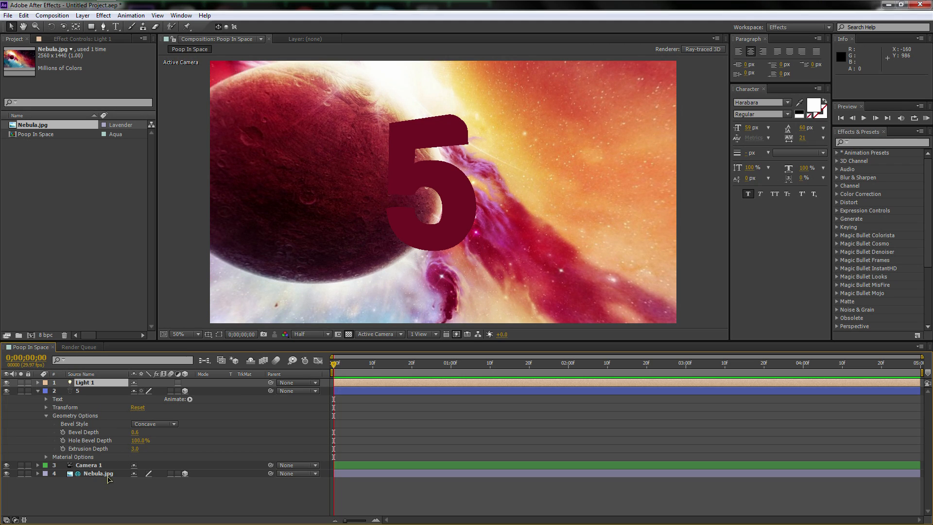
Start a second light of type Spot with its intensity set to 101%.
right_click(102, 496)
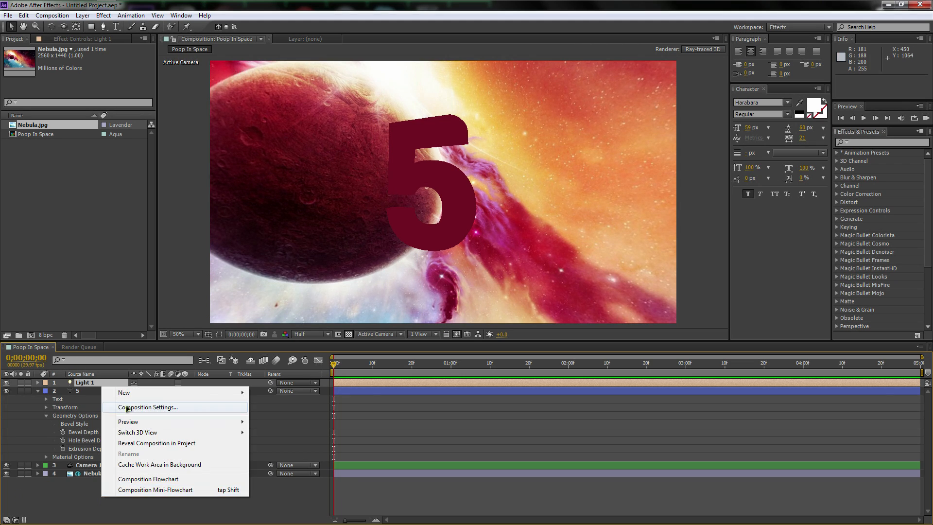
mouse_move(129, 393)
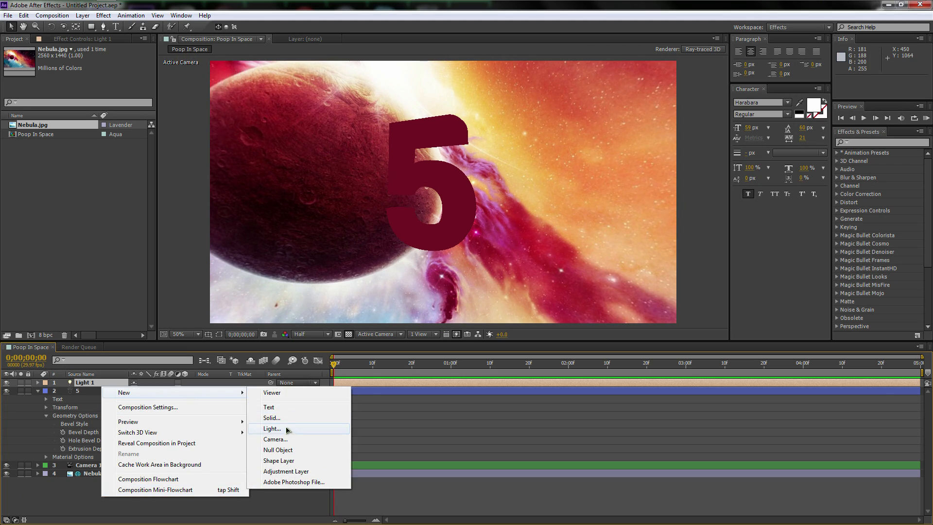
click(272, 428)
click(755, 150)
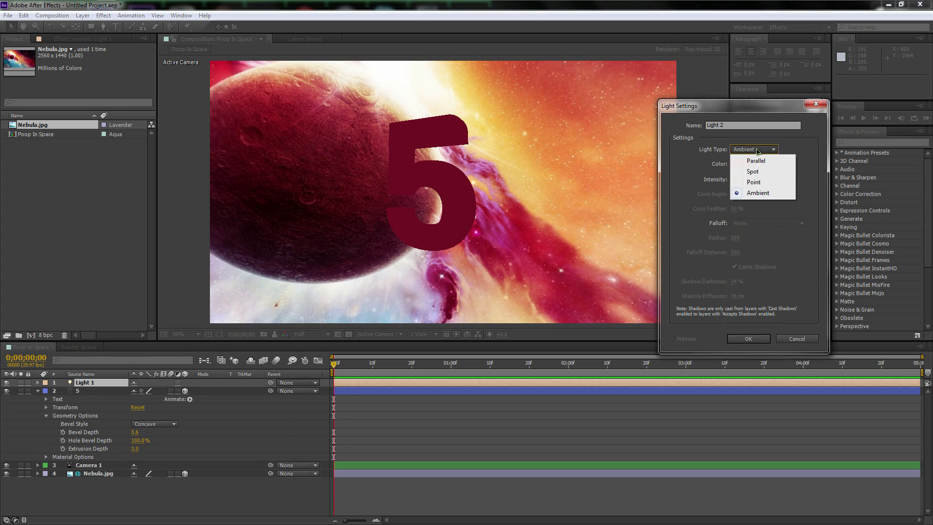
click(757, 175)
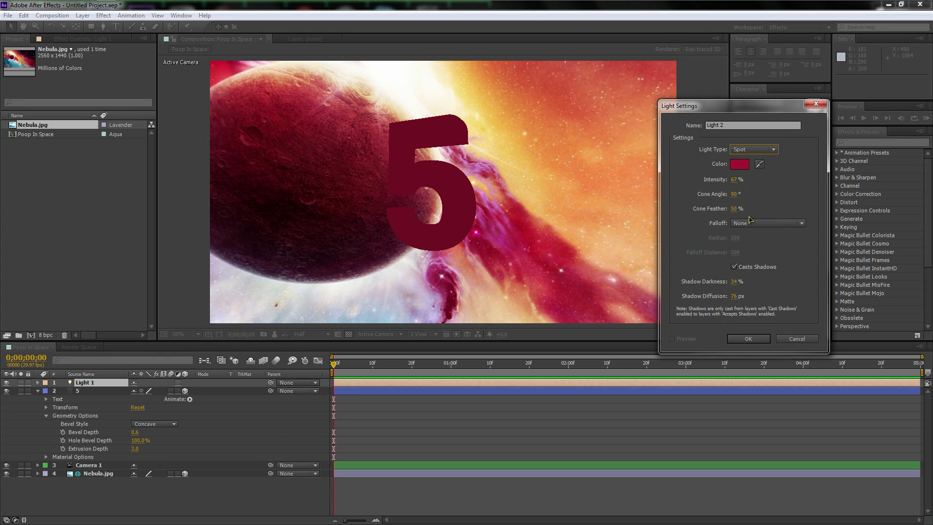
drag(737, 180, 745, 181)
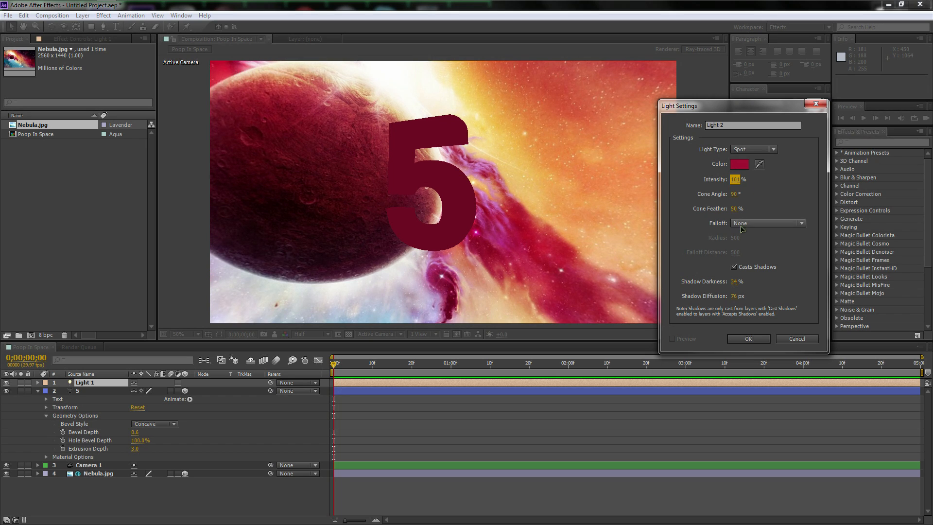
Set the spot light's color to blue 2A99D2 and create the light.
click(742, 166)
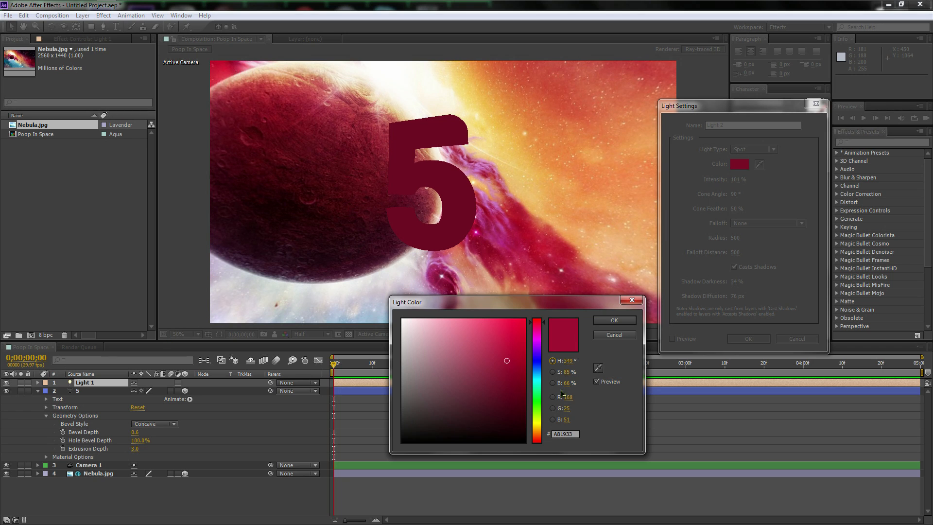
drag(537, 367, 536, 376)
click(500, 340)
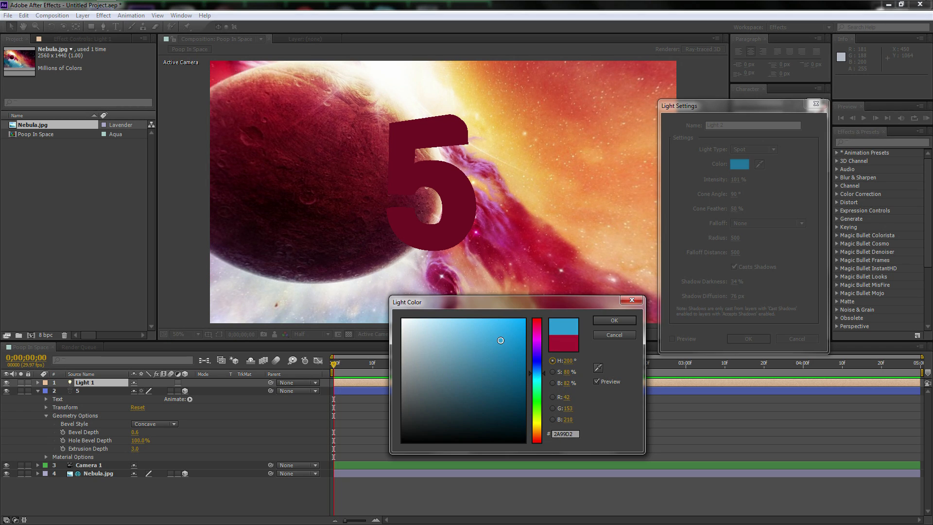
click(616, 321)
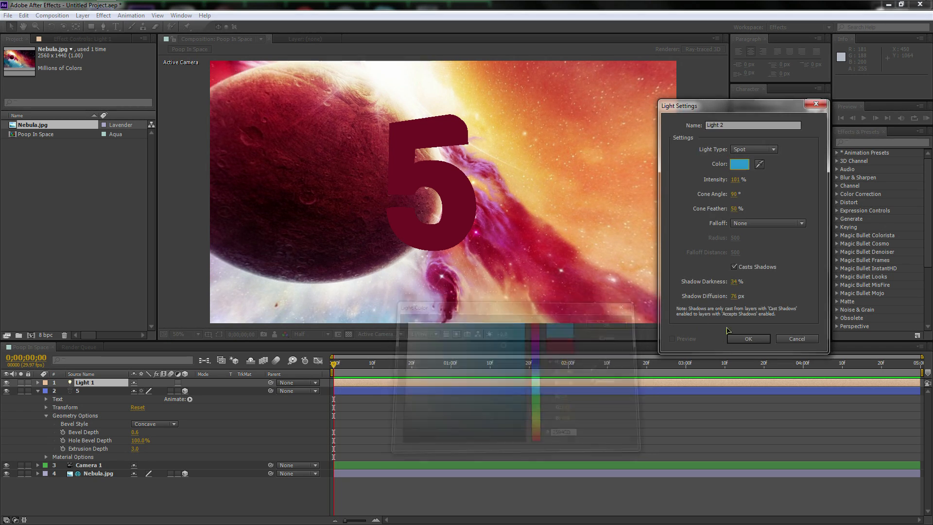
click(749, 338)
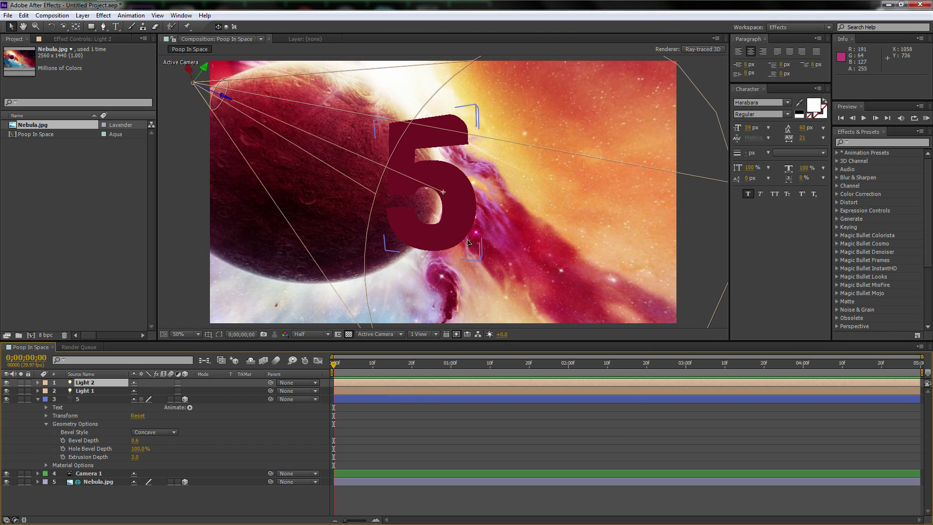
Move the spot light in the Top view to about 1493.1, 460.0, -612.3, near the 5.
key(comma)
key(comma)
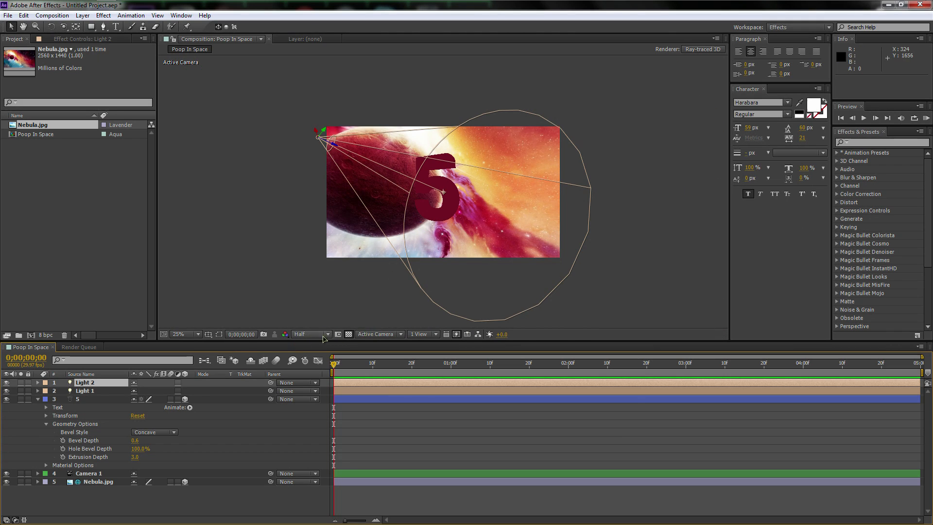
click(377, 336)
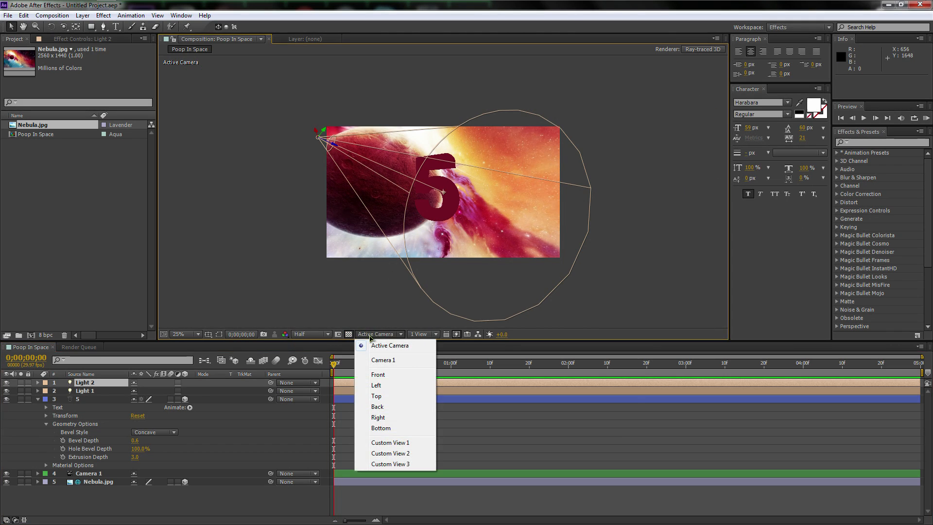
click(383, 397)
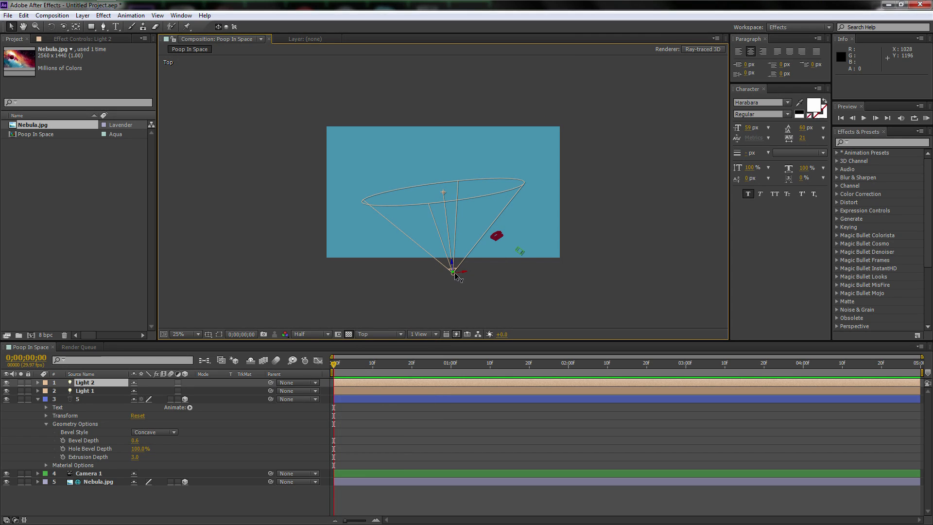
drag(467, 278, 503, 262)
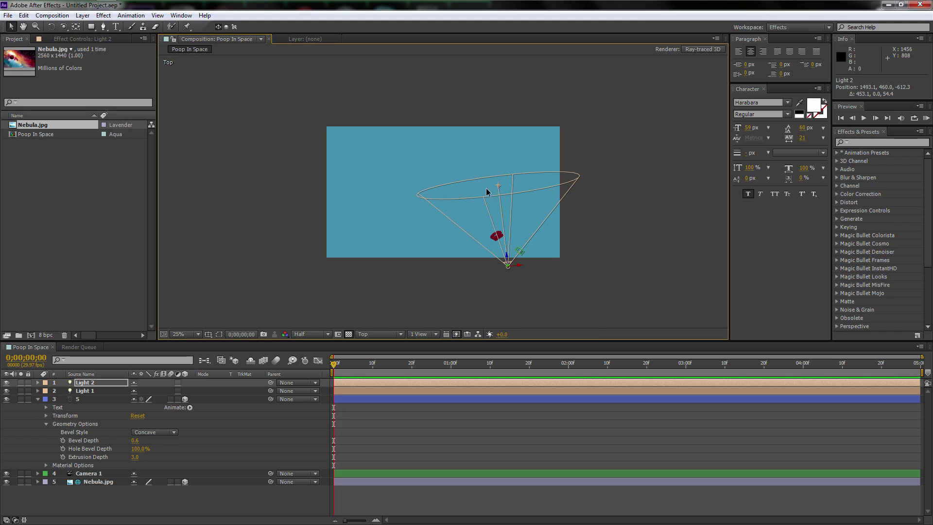
Pull the spot light farther back, aim its point of interest at the 5, about 1396.2, 458.3, -354.7, and return to the Active Camera view.
drag(518, 286, 518, 328)
key(comma)
mouse_move(484, 264)
mouse_down()
mouse_move(521, 265)
mouse_move(500, 257)
mouse_move(500, 267)
mouse_up()
drag(495, 228, 470, 214)
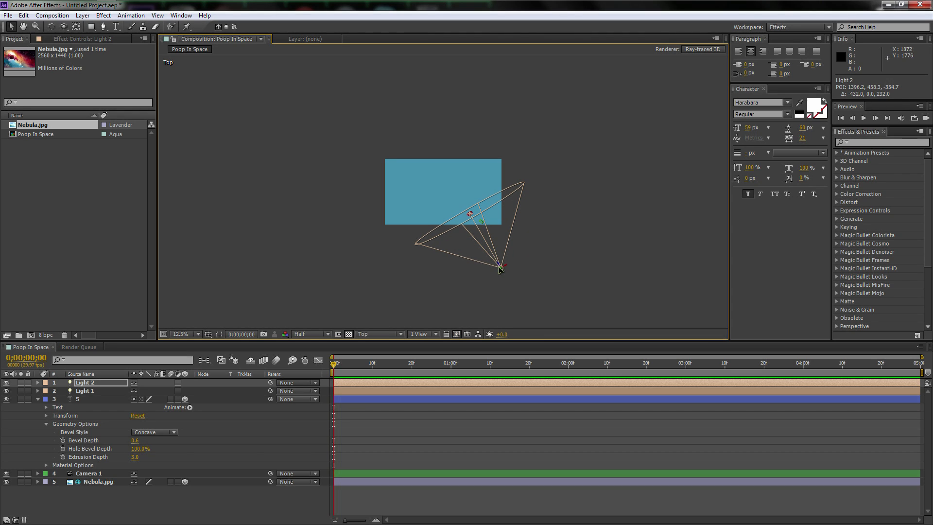
click(379, 334)
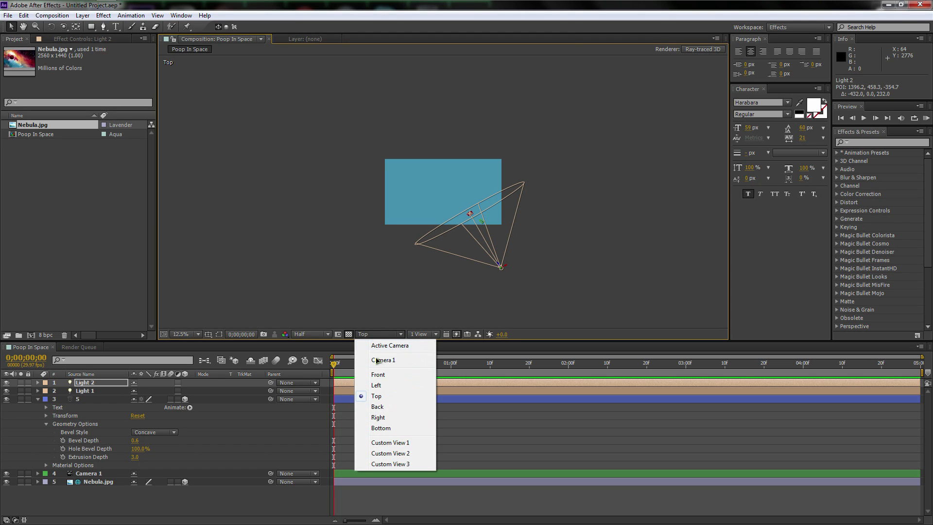
click(389, 346)
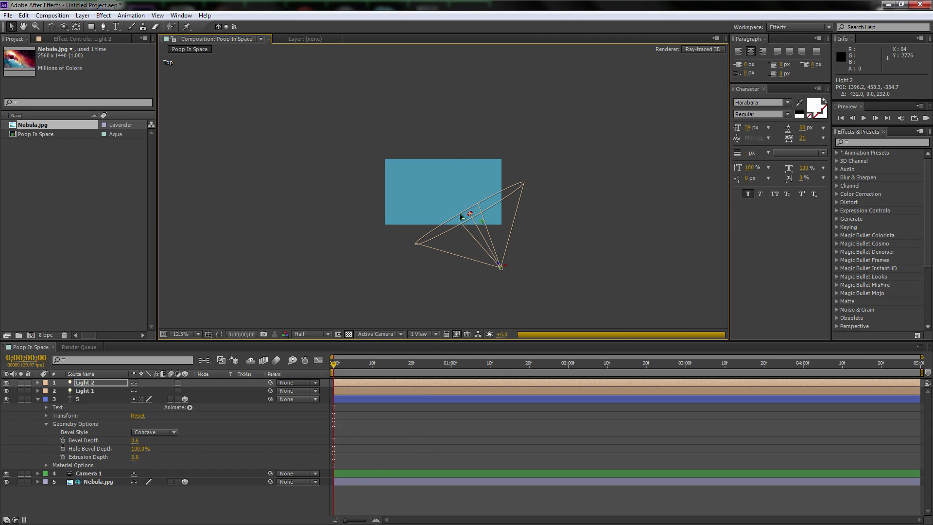
scroll(460, 215, up, 4)
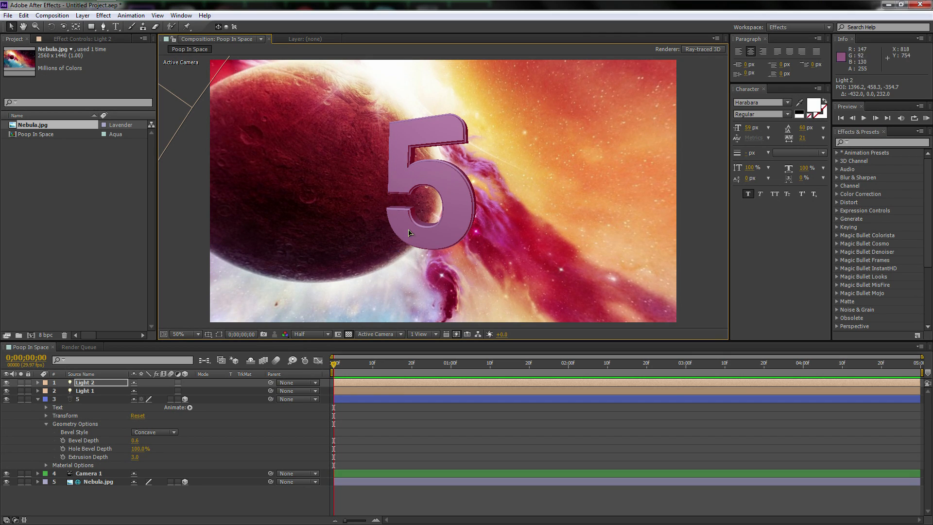
Change the 5's bevel style to Convex and set its bevel depth to 0.3.
mouse_move(135, 440)
mouse_down()
mouse_move(147, 444)
mouse_move(121, 442)
mouse_up()
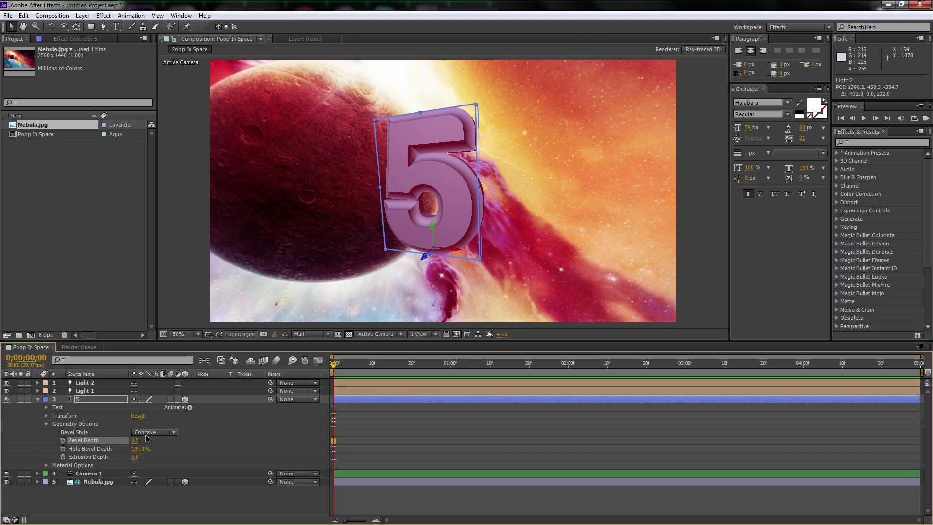
click(155, 432)
click(161, 476)
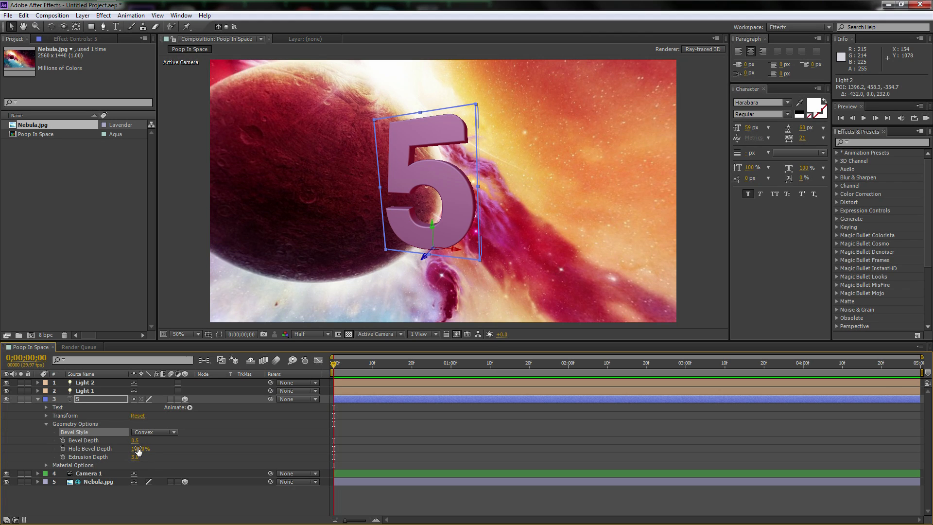
drag(136, 441, 143, 443)
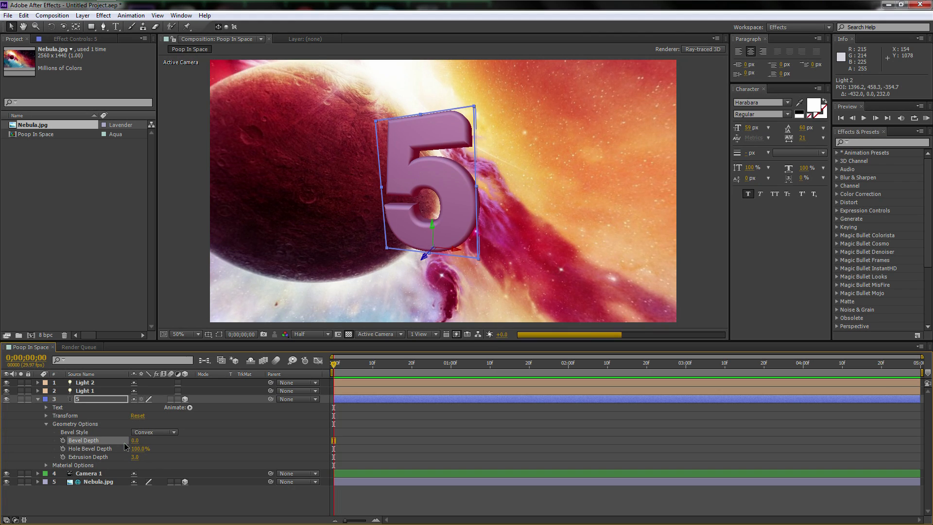
drag(134, 443, 134, 442)
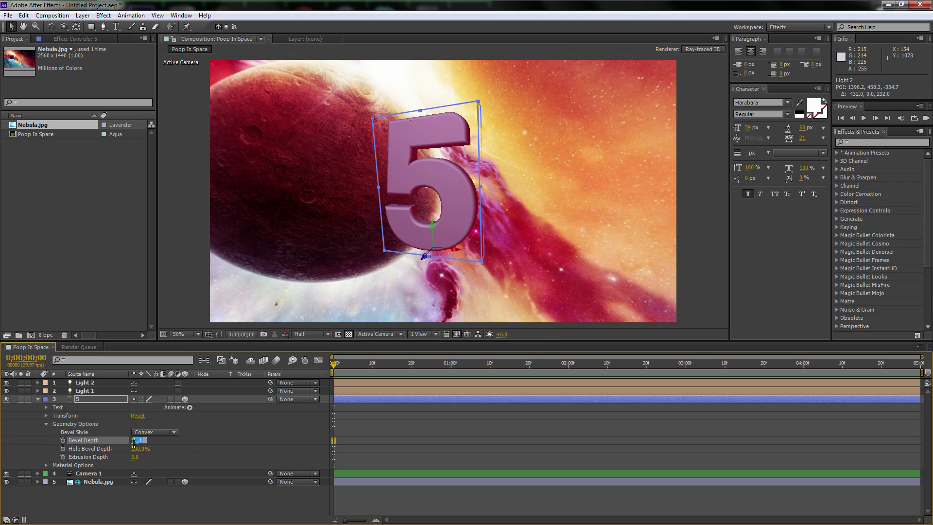
text(0.3)
key(Return)
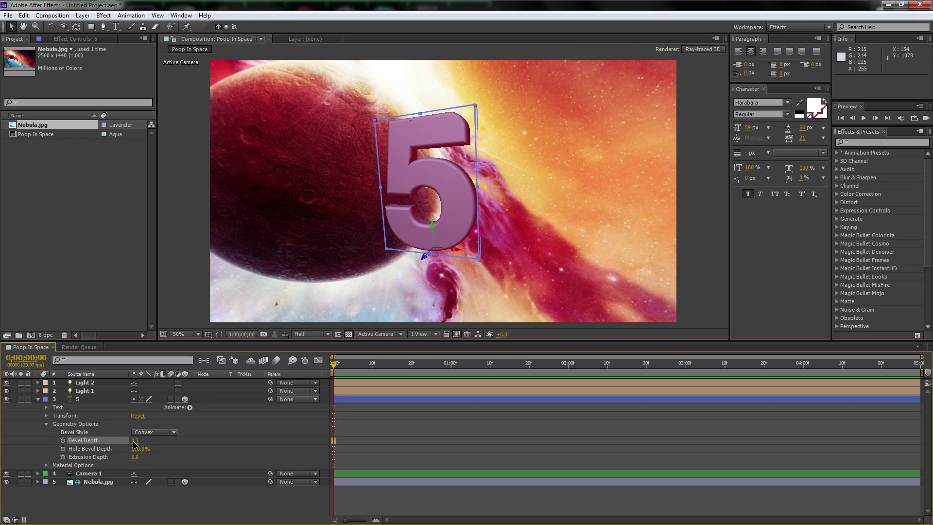
Change the 5's bevel style to Angular and increase its extrusion depth.
click(151, 433)
click(162, 455)
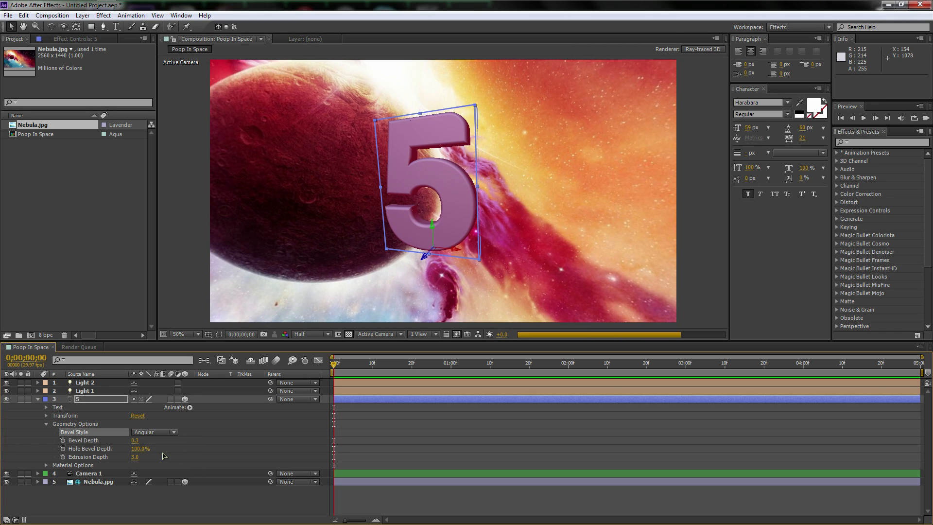
key(period)
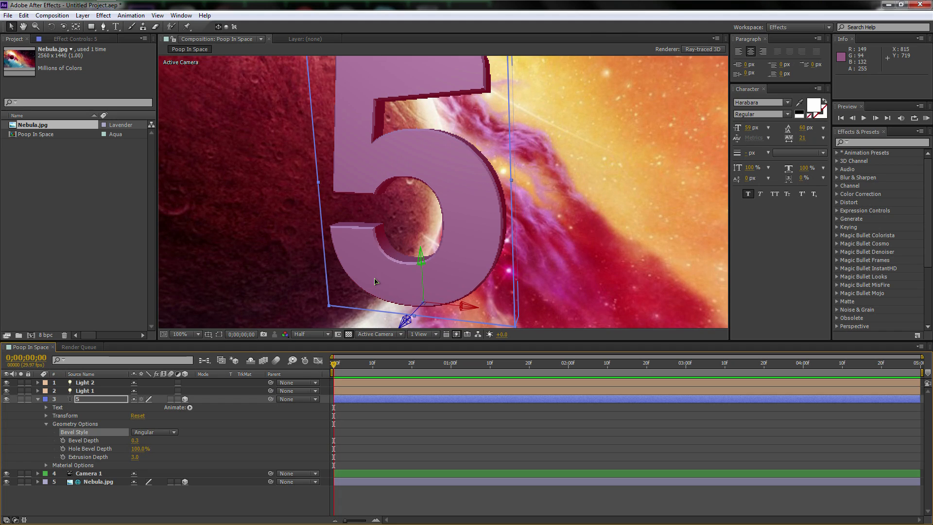
key(comma)
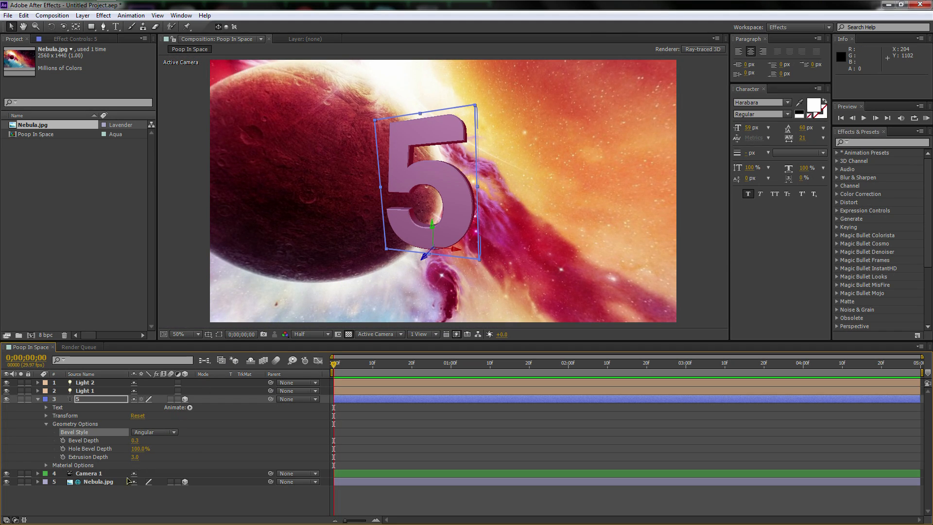
drag(134, 461, 133, 459)
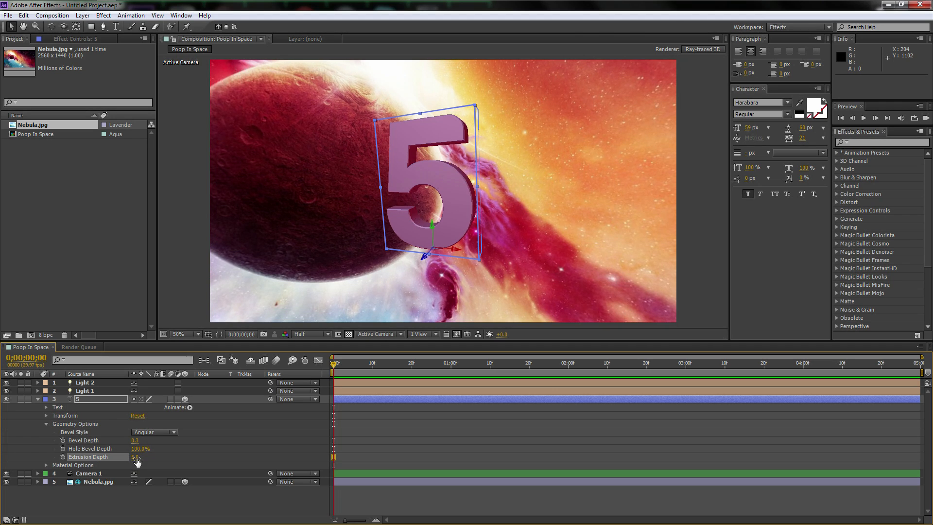
click(46, 424)
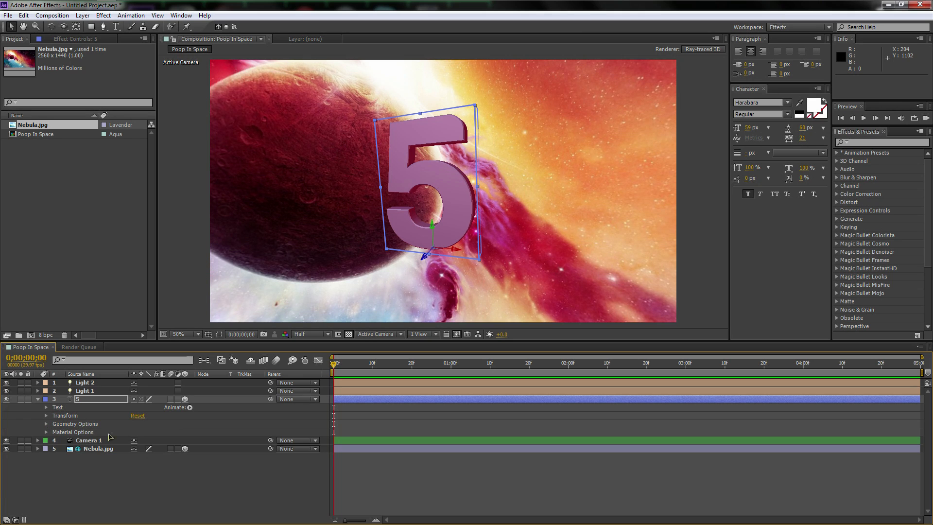
click(84, 470)
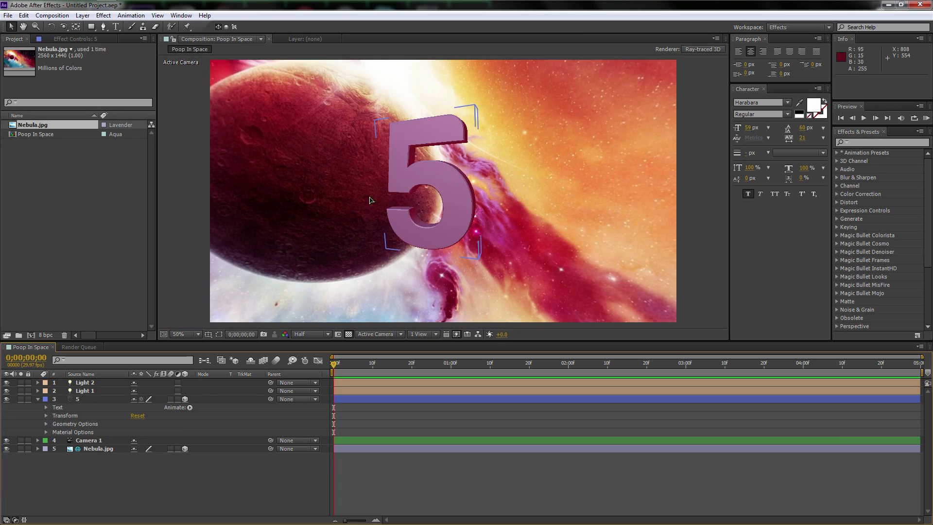
In Custom View 1, lower the spot light Light 2 to about 1961.5, 1771.1, -1347.0, below the 5.
key(comma)
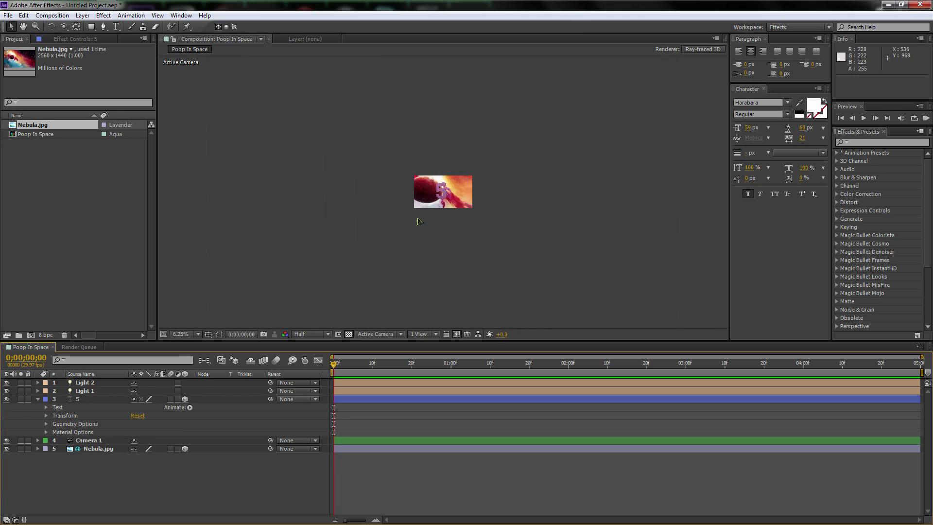
key(comma)
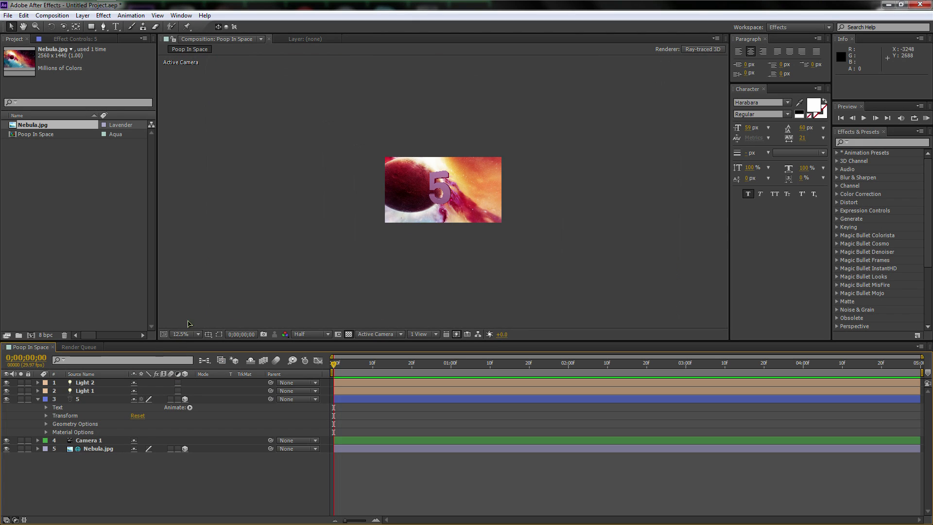
click(85, 383)
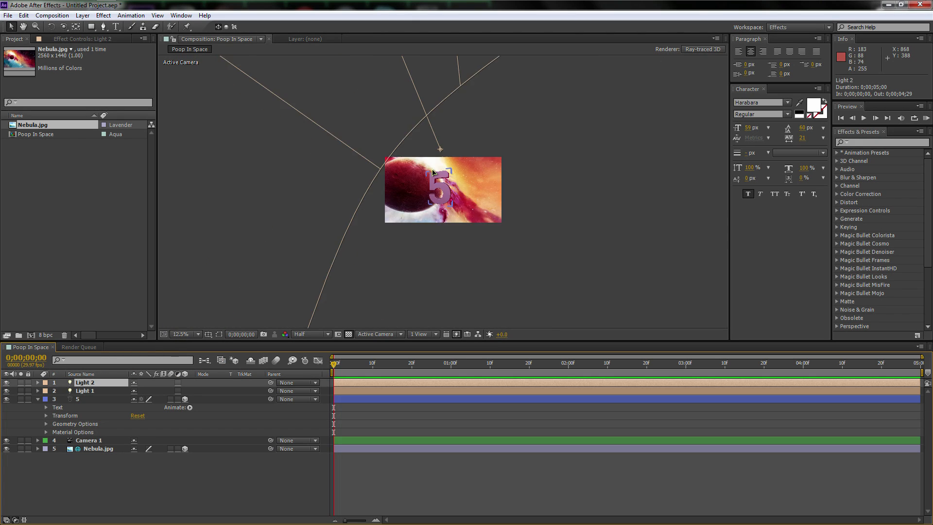
key(comma)
key(comma)
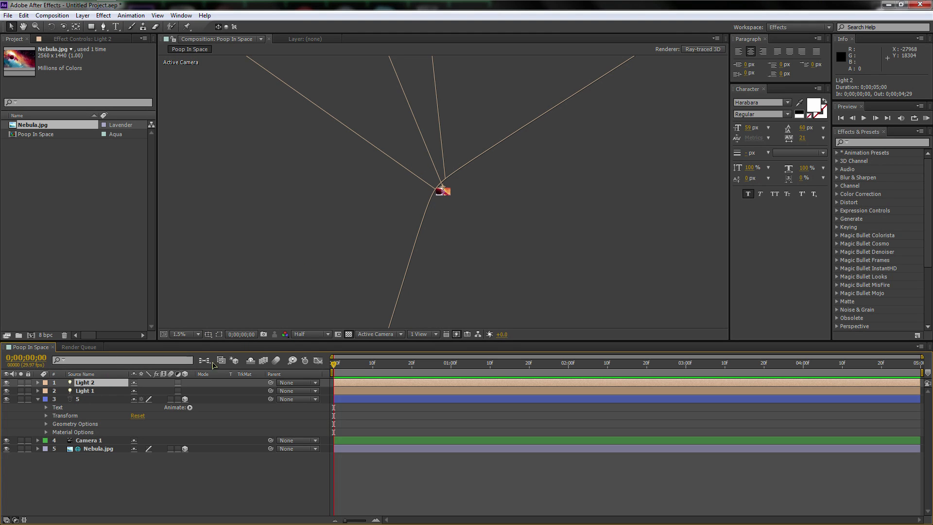
click(316, 334)
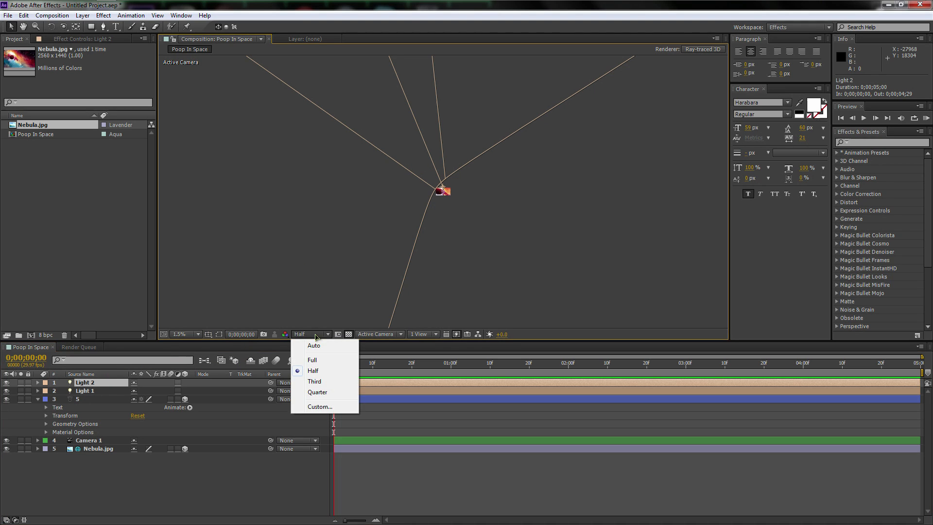
click(386, 335)
click(396, 442)
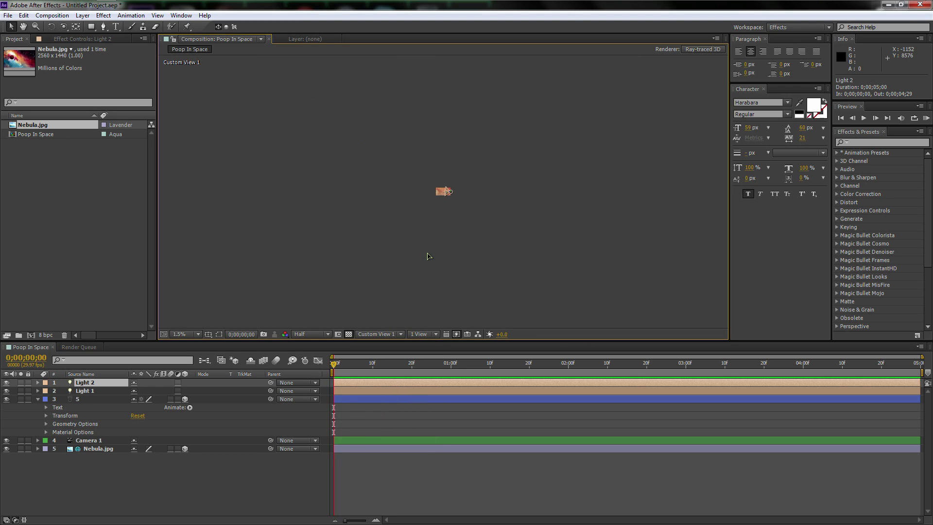
key(period)
key(period)
key(period)
key(period)
key(period)
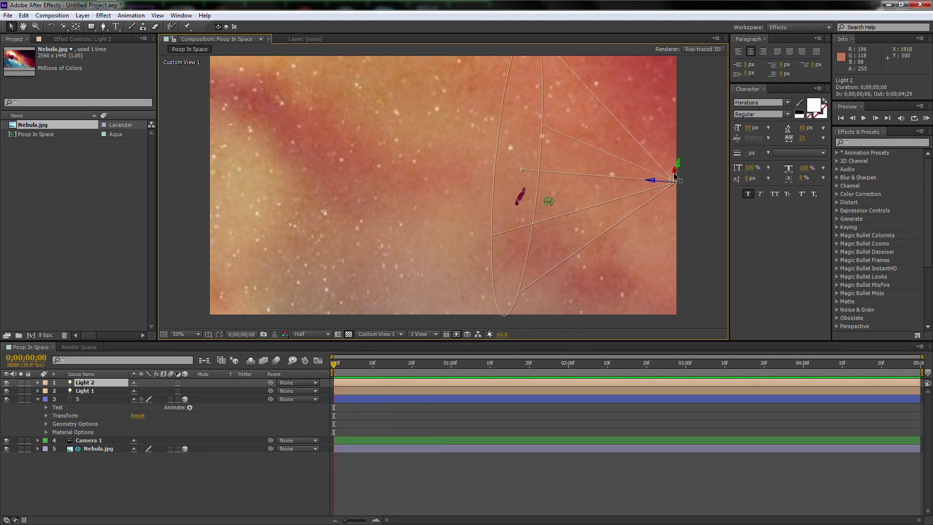
drag(678, 162, 608, 503)
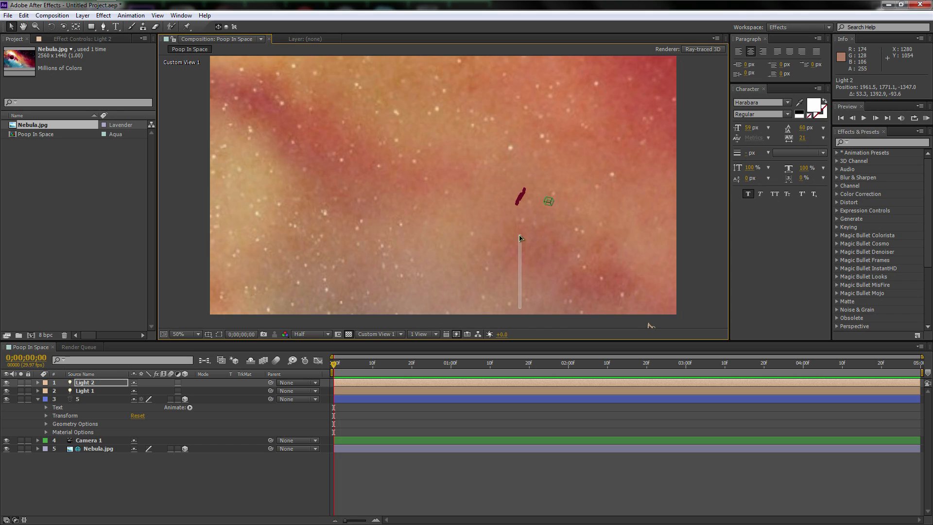
Move Light 2 to about 1921.7, 1616.9, -1044.0 and aim its point of interest at the 5, about 1853.2, 1123.5, -15.4.
key(ctrl+shift+a)
key(comma)
click(547, 260)
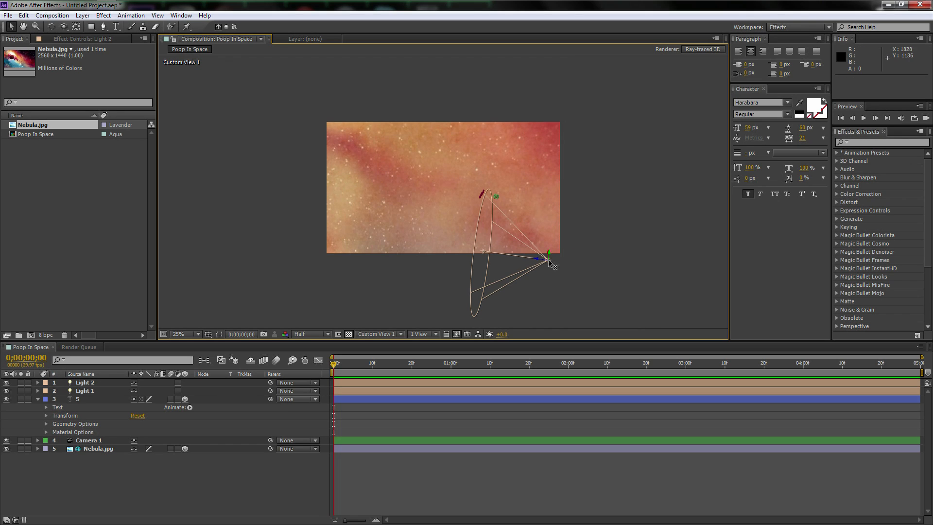
drag(483, 251, 480, 196)
drag(538, 254, 507, 240)
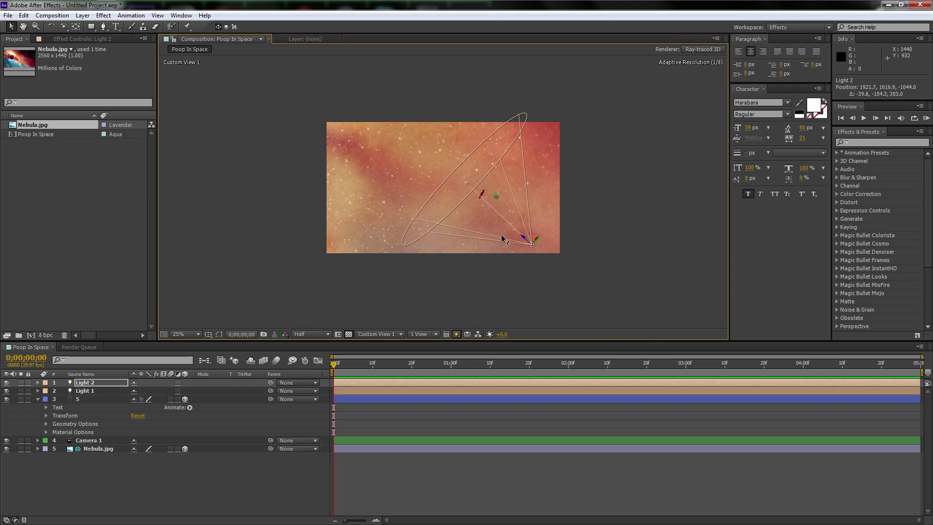
drag(474, 191, 482, 195)
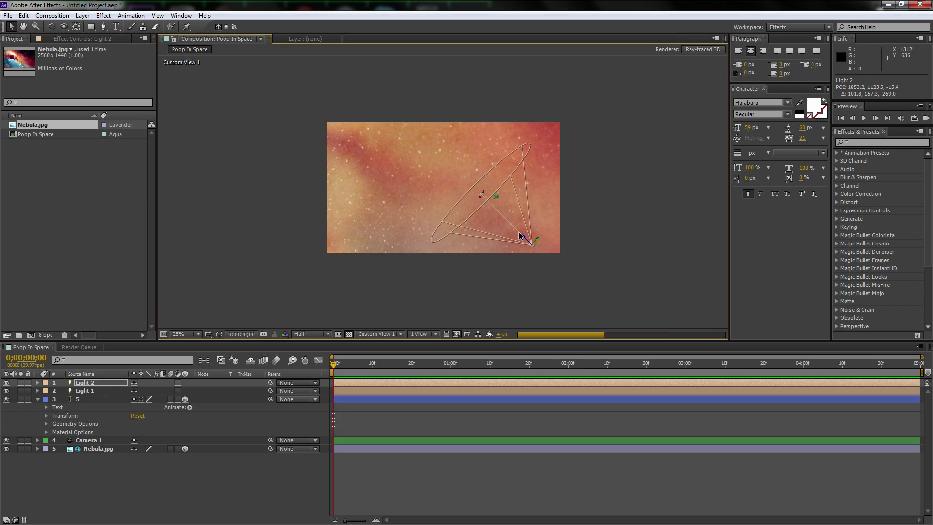
Lower Light 2 to about 1901.1, 2264.4, -734.7 and shift its point of interest to about 2155.0, 1521.0, 221.5.
drag(538, 239, 516, 258)
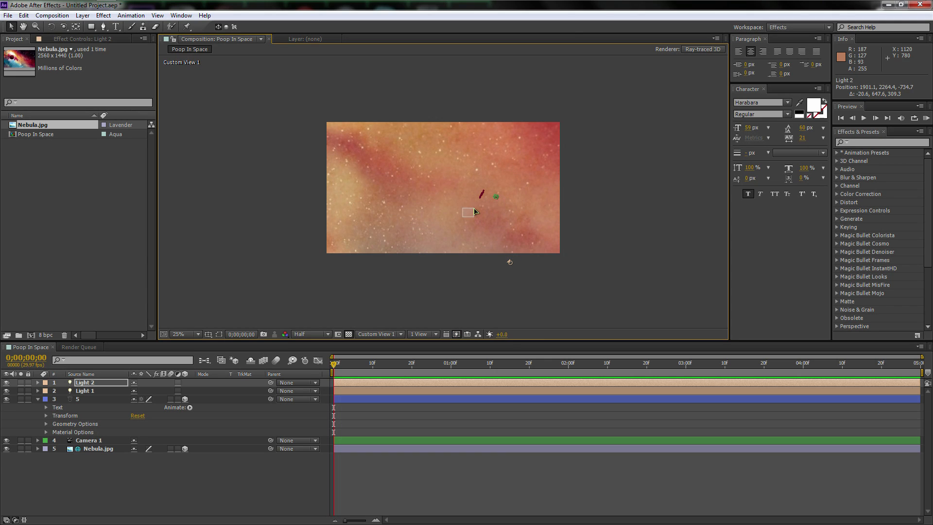
click(508, 262)
click(510, 262)
click(508, 262)
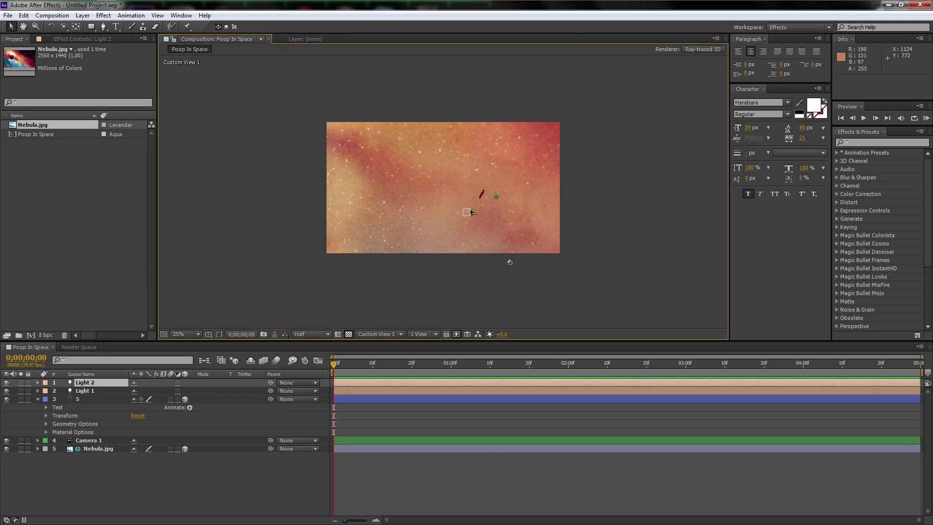
click(509, 262)
drag(466, 222, 481, 200)
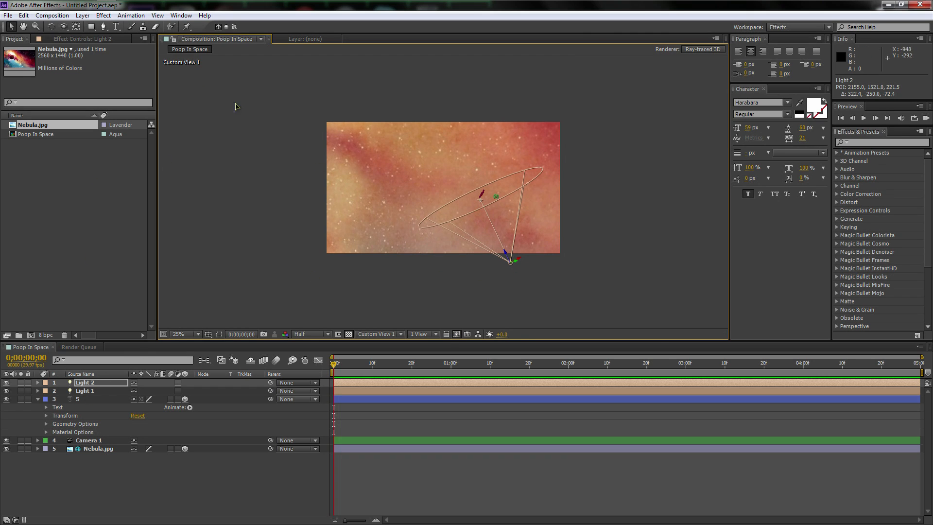
Examine the 5's lighting in the Active Camera view and return to Custom View 1.
click(379, 334)
click(374, 344)
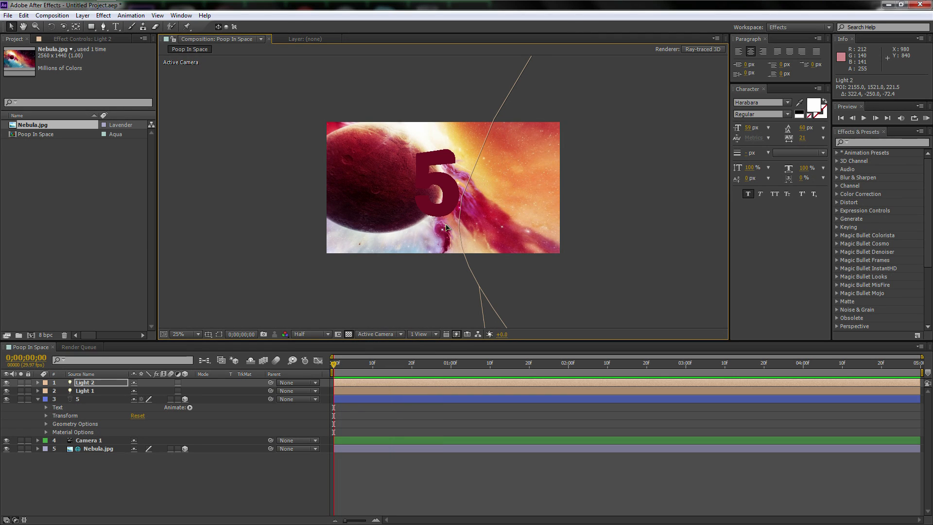
scroll(446, 228, down, 4)
scroll(446, 227, up, 6)
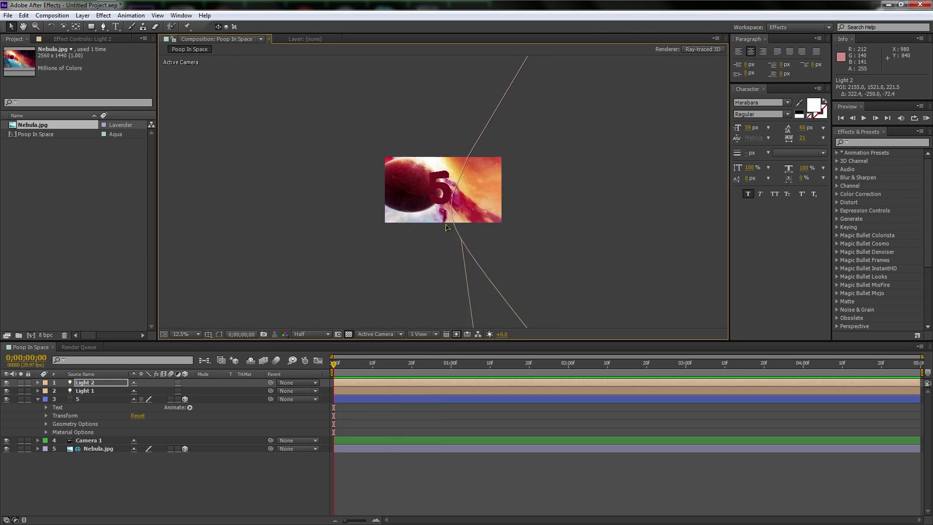
scroll(446, 227, down, 2)
click(386, 335)
click(385, 442)
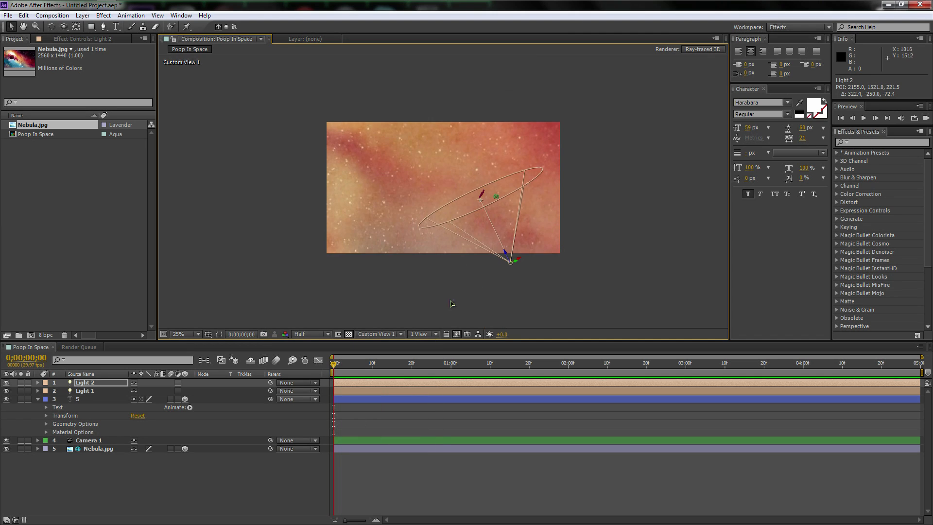
Bring Light 2 closer to the 5 and set its point of interest to about 1841.1, 1094.5, -34.3.
scroll(468, 243, up, 3)
drag(589, 229, 577, 202)
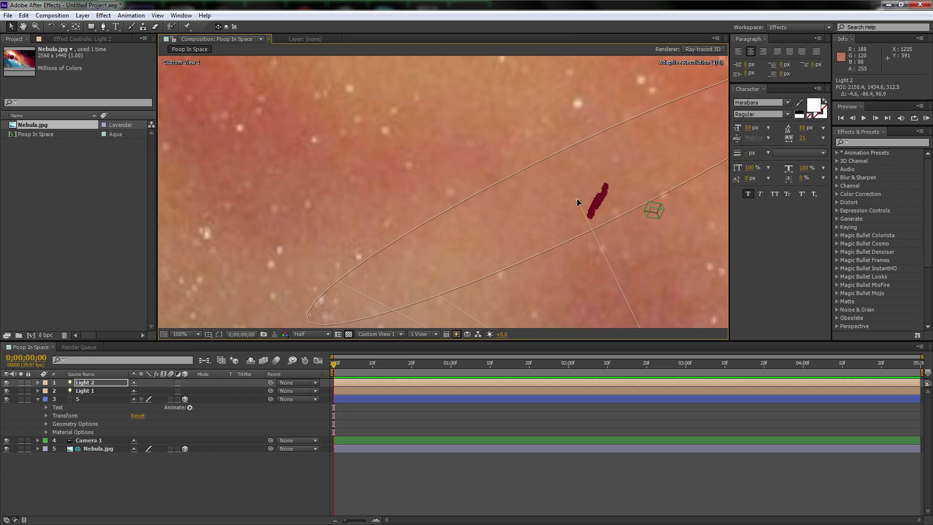
scroll(475, 218, down, 4)
scroll(483, 224, up, 2)
scroll(583, 304, down, 2)
drag(518, 263, 480, 193)
drag(531, 251, 516, 233)
In the Top view, aim Light 2's point of interest at the 5, about 1409.1, 1094.5, -386.3, and return to the Active Camera view.
click(377, 334)
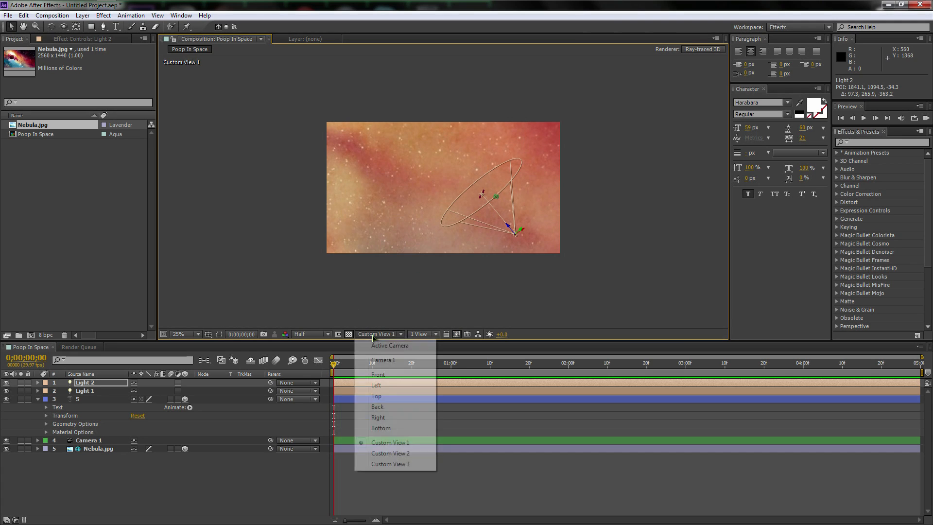
click(381, 396)
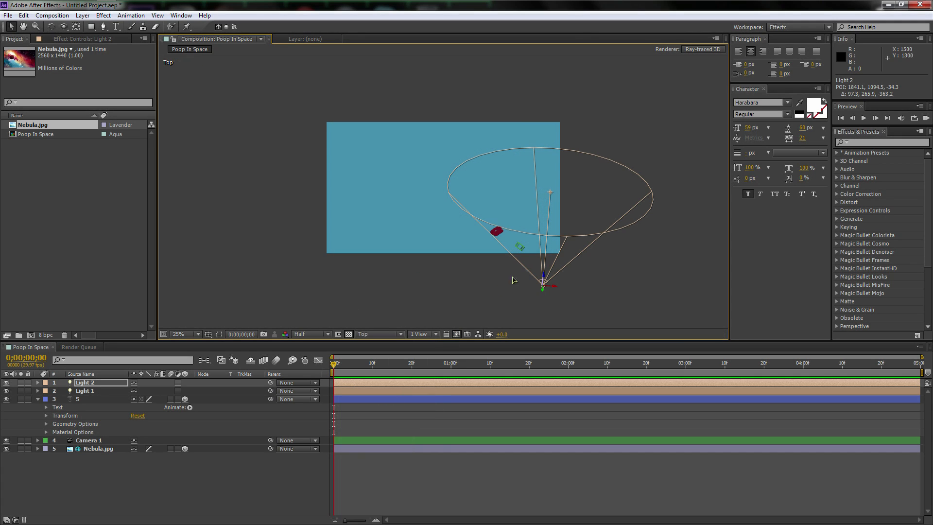
drag(551, 194, 497, 236)
click(365, 334)
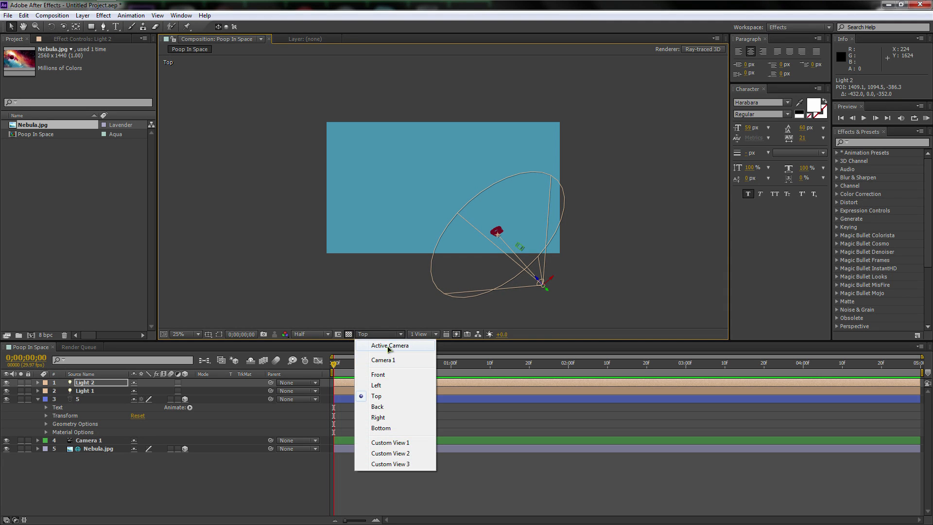
click(378, 346)
key(period)
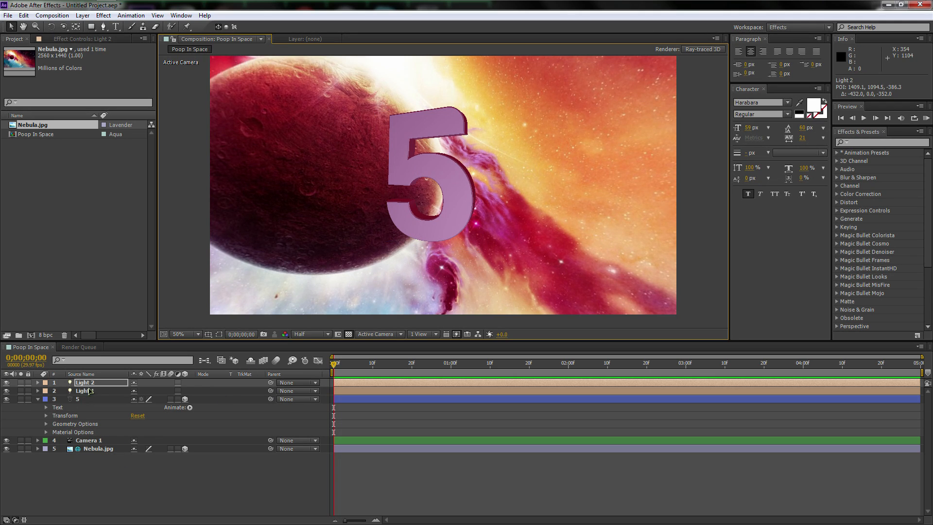
Duplicate Light 2, set the copy's color to yellow-green D7F437 and raise its intensity.
click(123, 383)
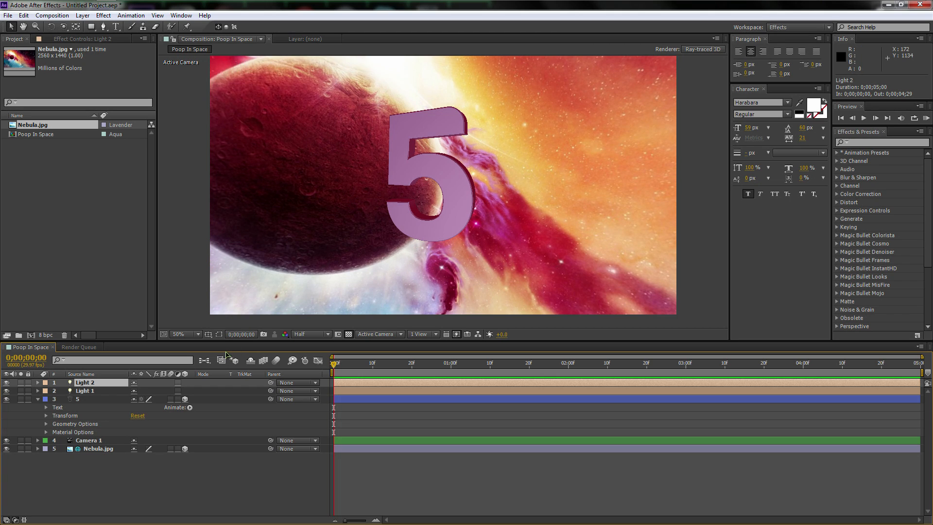
key(ctrl+d)
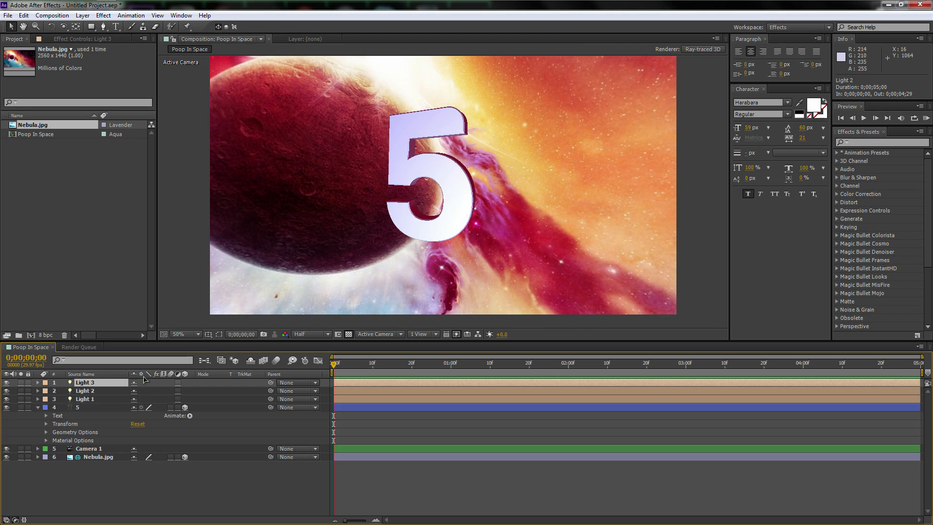
double_click(96, 384)
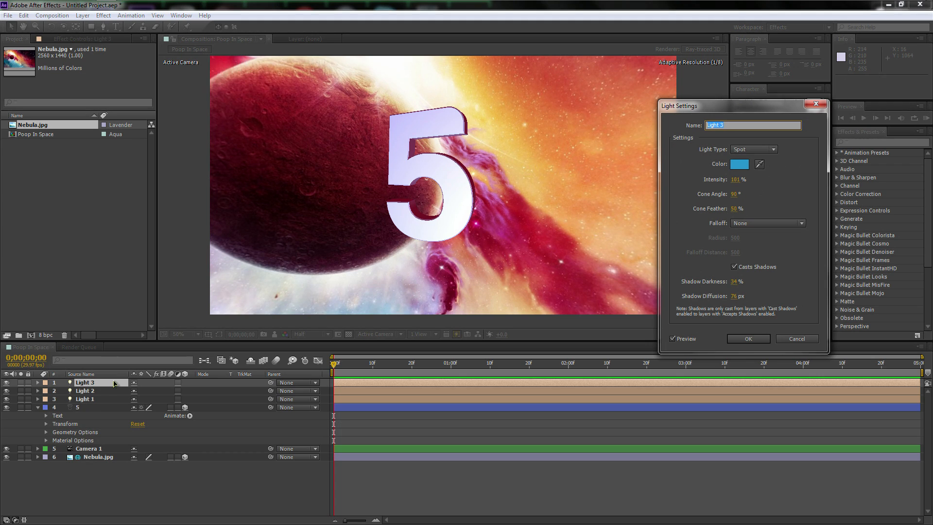
click(739, 164)
drag(534, 405, 537, 421)
mouse_move(512, 342)
mouse_down()
mouse_move(509, 329)
mouse_move(484, 324)
mouse_up()
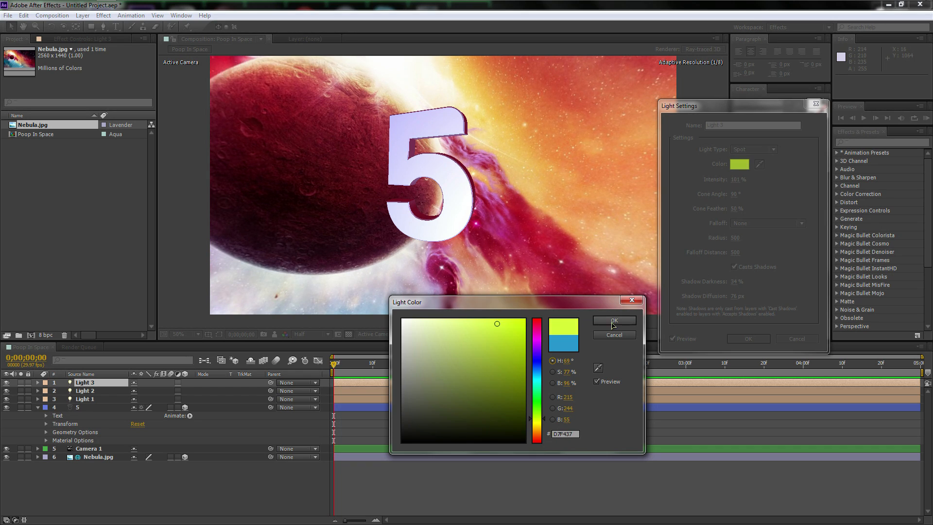
click(613, 321)
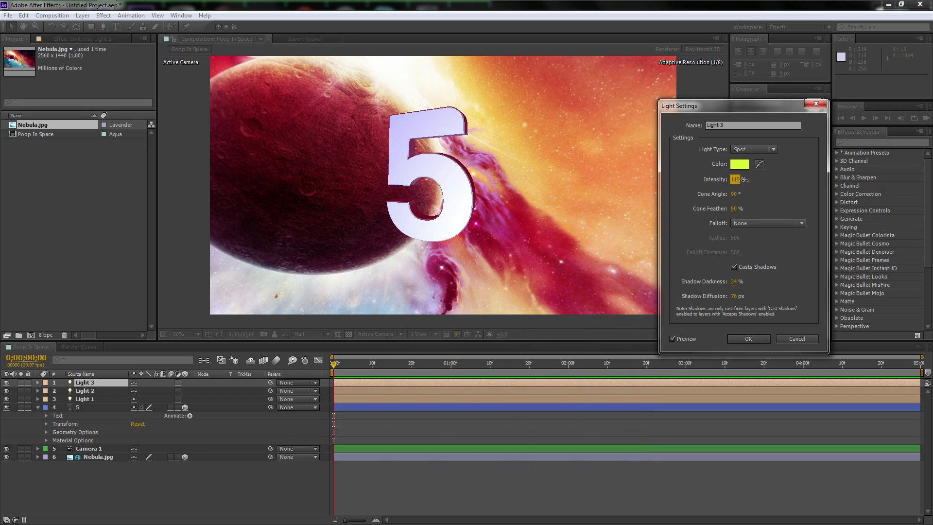
click(747, 337)
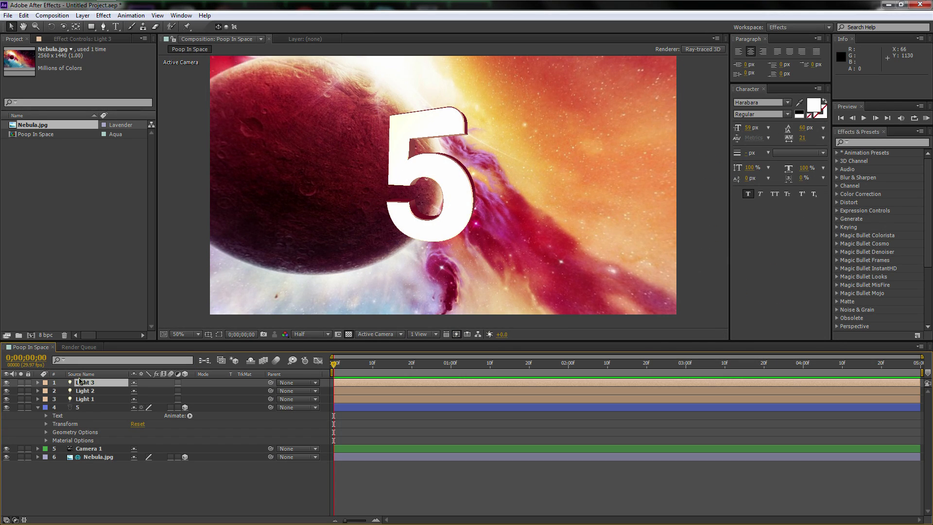
In the Top view, move Light 3 to the opposite side of the 5, with its point of interest at about 1390.9, 171.6, -360.0.
click(414, 338)
click(379, 334)
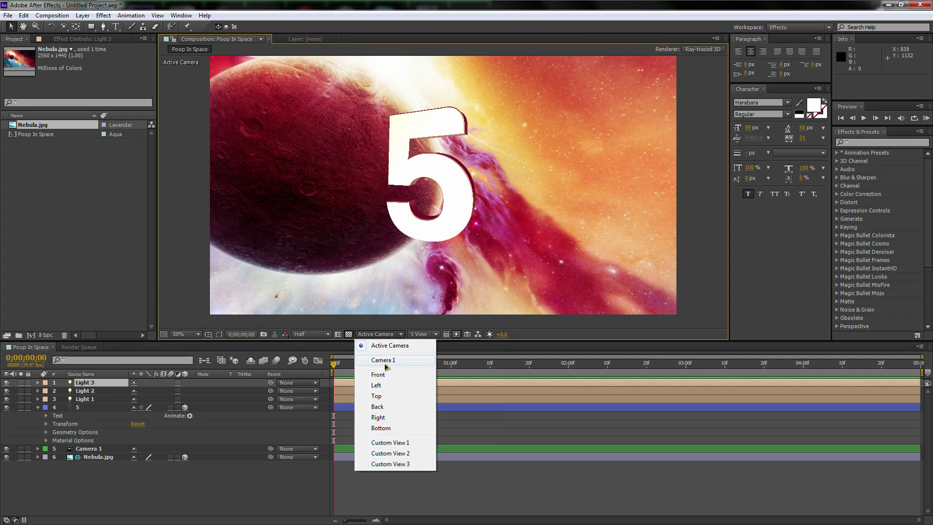
click(380, 396)
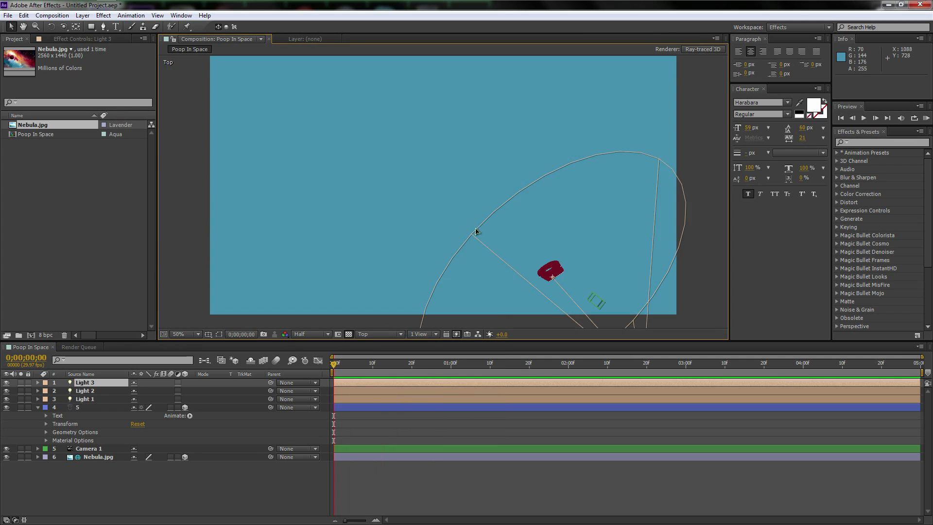
key(comma)
key(comma)
key(period)
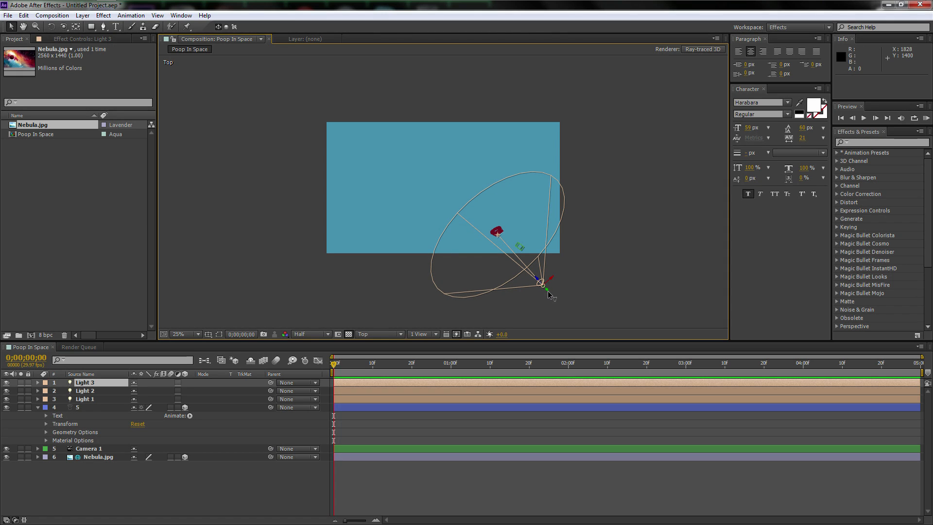
drag(540, 284, 496, 231)
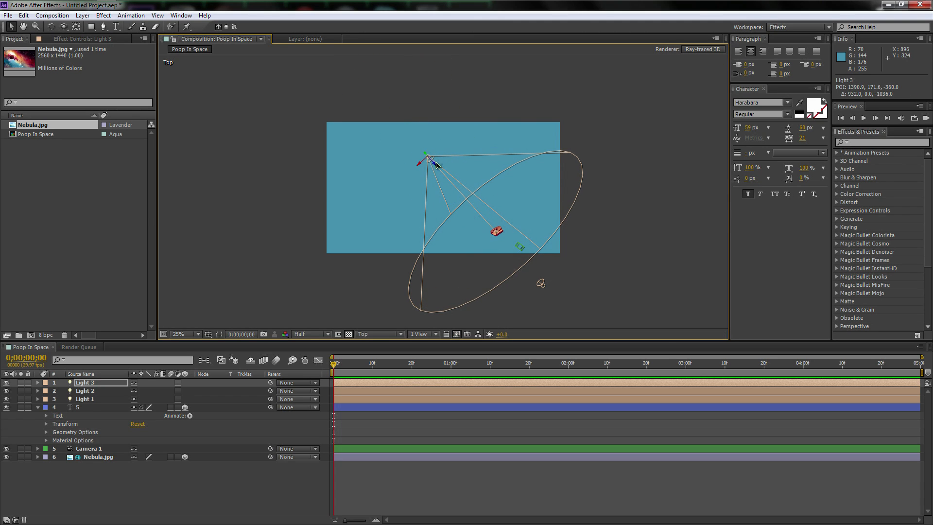
In Custom View 1, reposition Light 3 so its point of interest is at about 939.0, 297.6, -698.7.
click(380, 335)
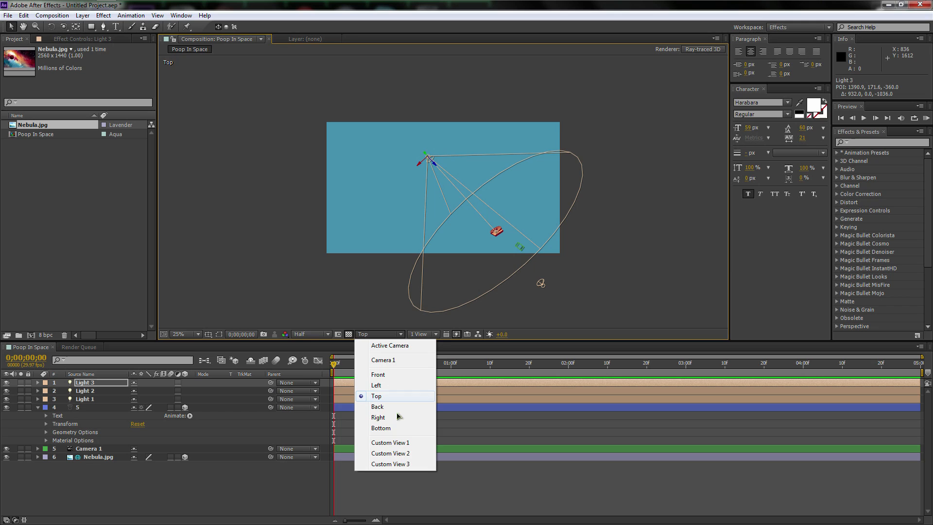
click(392, 443)
key(comma)
key(period)
key(period)
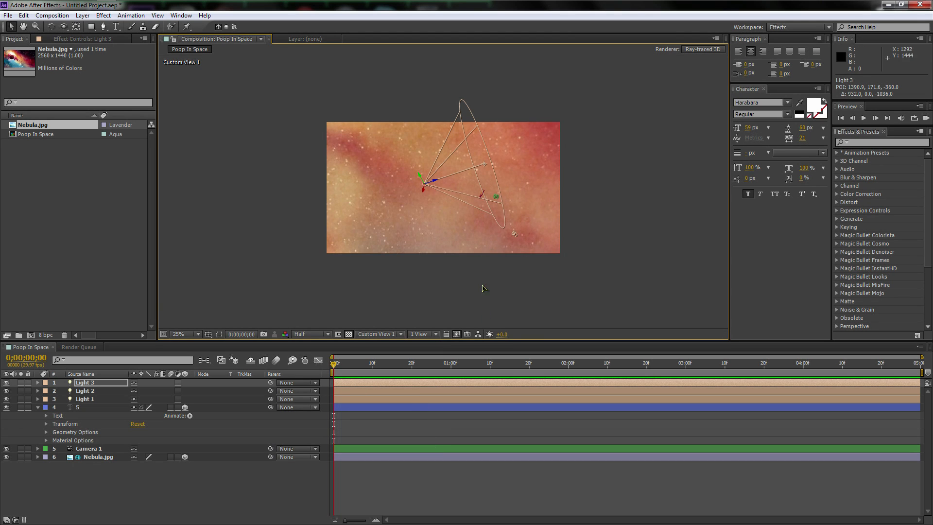
key(period)
drag(526, 134, 521, 200)
click(410, 170)
drag(410, 172, 439, 4)
drag(527, 113, 400, 106)
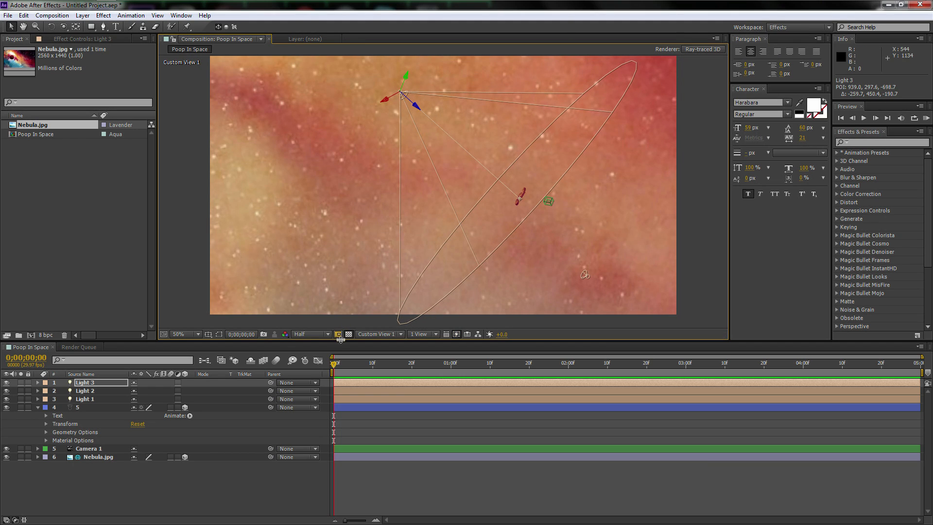
In the Active Camera view, shift Light 3 along its depth axis to a point of interest of about 849.7, 465.9, -20.5.
click(383, 335)
click(384, 345)
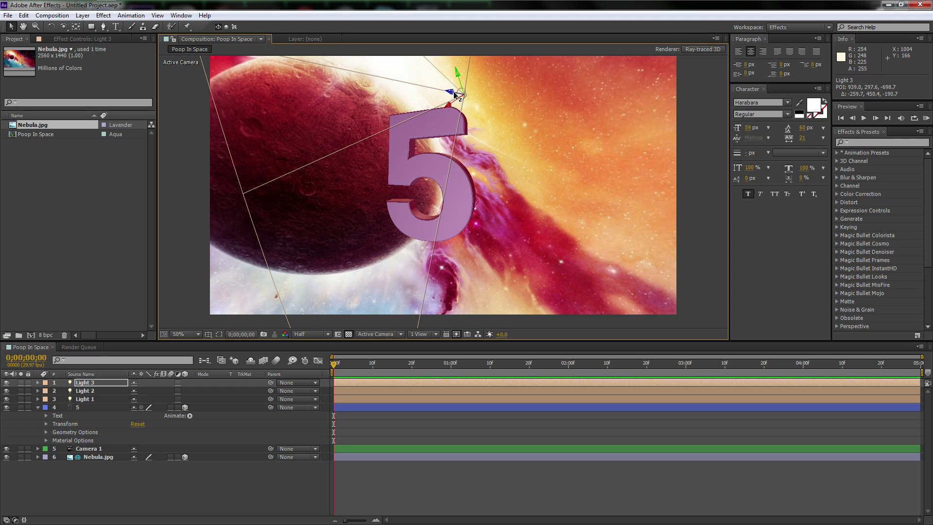
drag(454, 92, 424, 167)
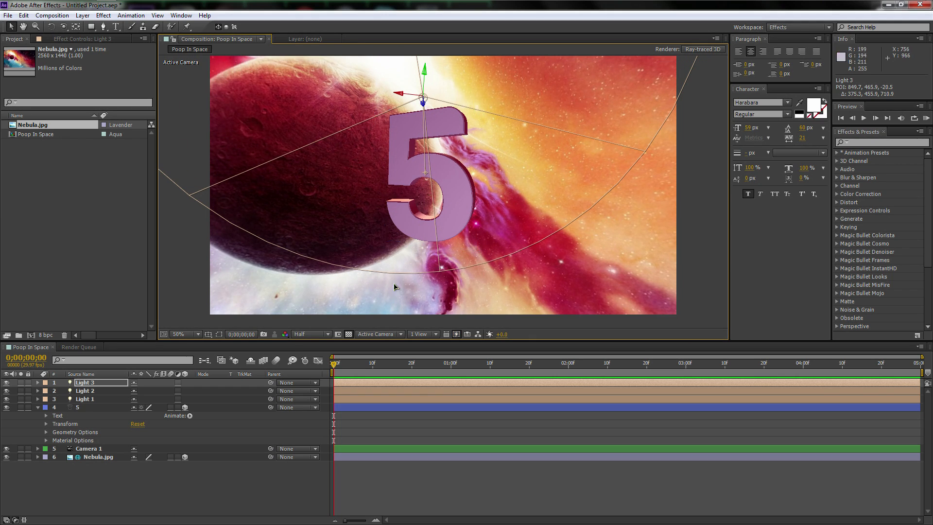
Orbit Camera 1 around the 5 to a position of about 1493.2, 807.0, -533.2.
click(36, 26)
click(63, 26)
drag(374, 186, 436, 191)
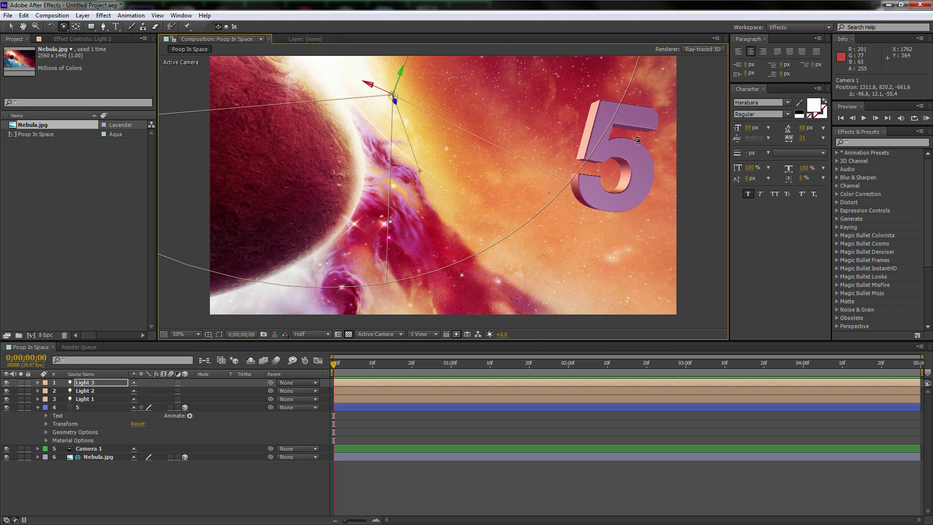
drag(622, 155, 536, 167)
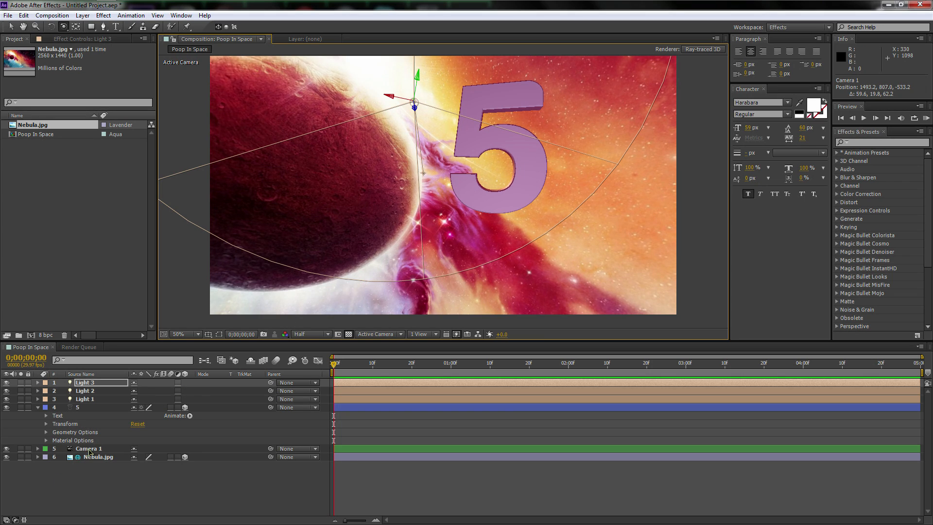
In the 5's material options, set Reflection Intensity to 100% and Reflection Sharpness to 79%.
click(93, 407)
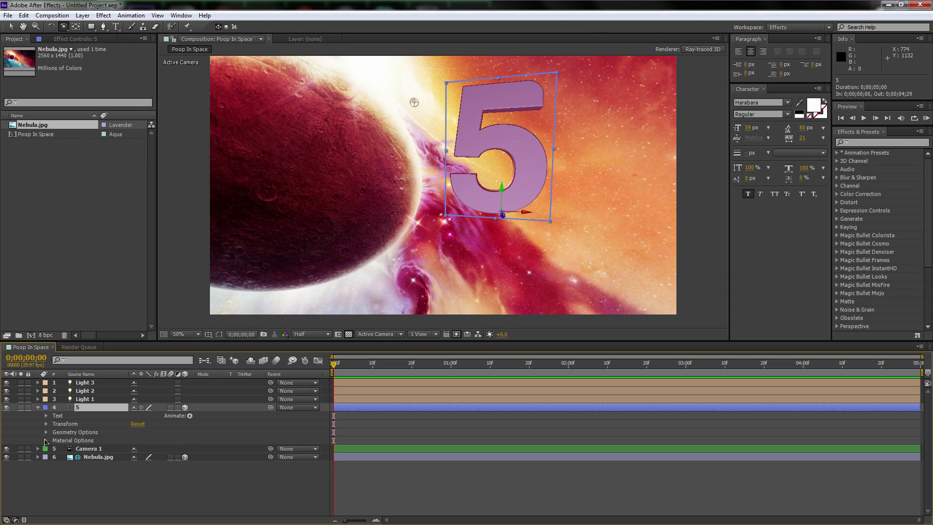
click(46, 441)
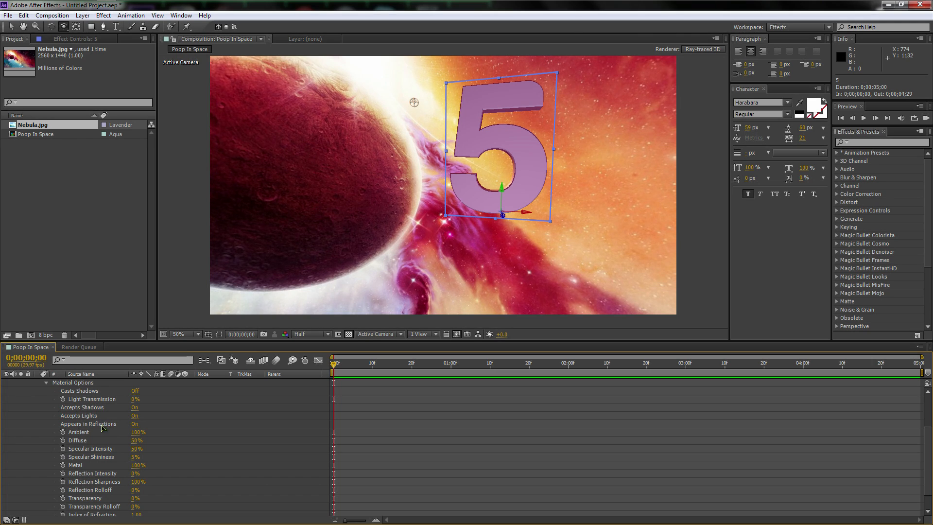
scroll(94, 460, down, 2)
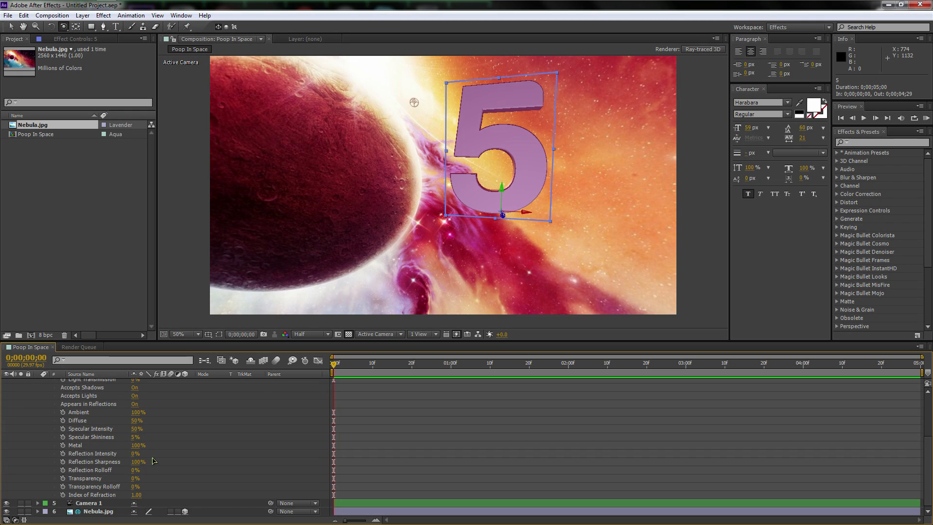
drag(135, 454, 143, 454)
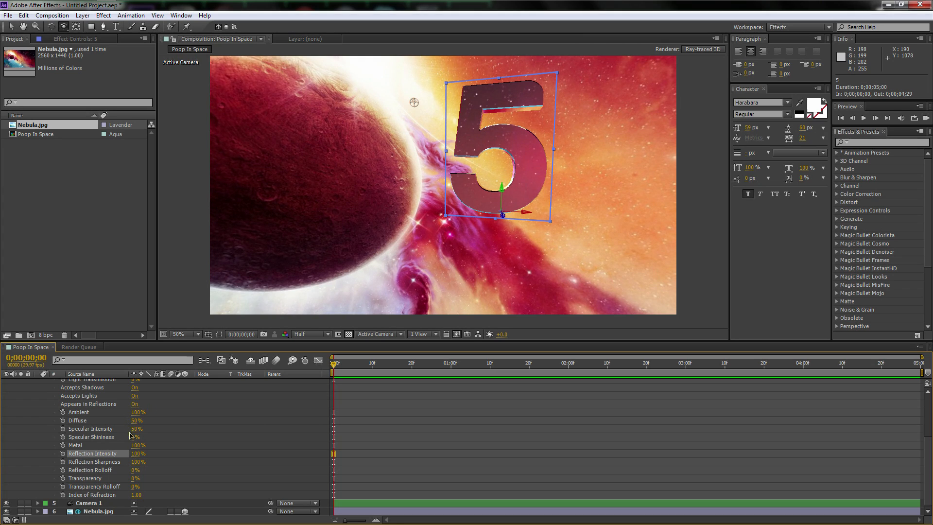
drag(136, 462, 61, 478)
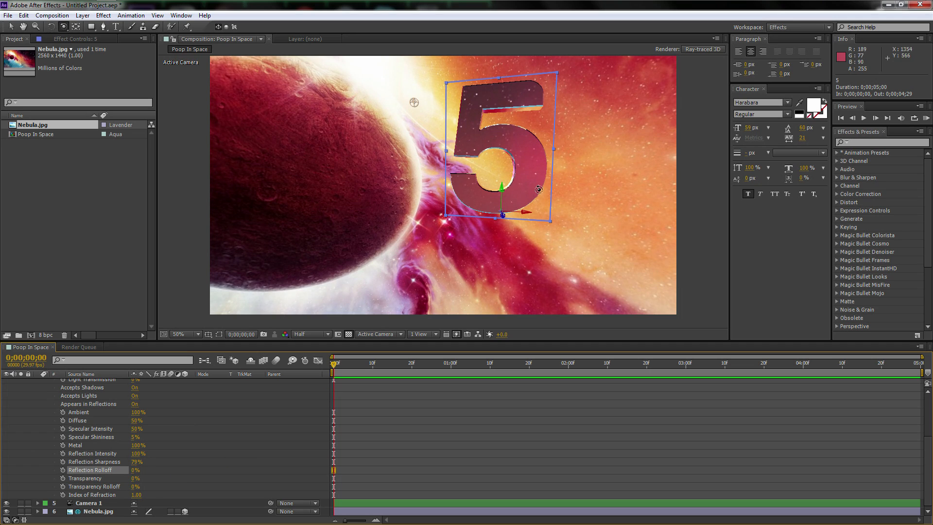
Orbit Camera 1 to about 1423.2, 787.2, -603.6 and collapse the 5 layer's properties.
mouse_move(559, 179)
mouse_down()
mouse_move(556, 171)
mouse_move(549, 179)
mouse_up()
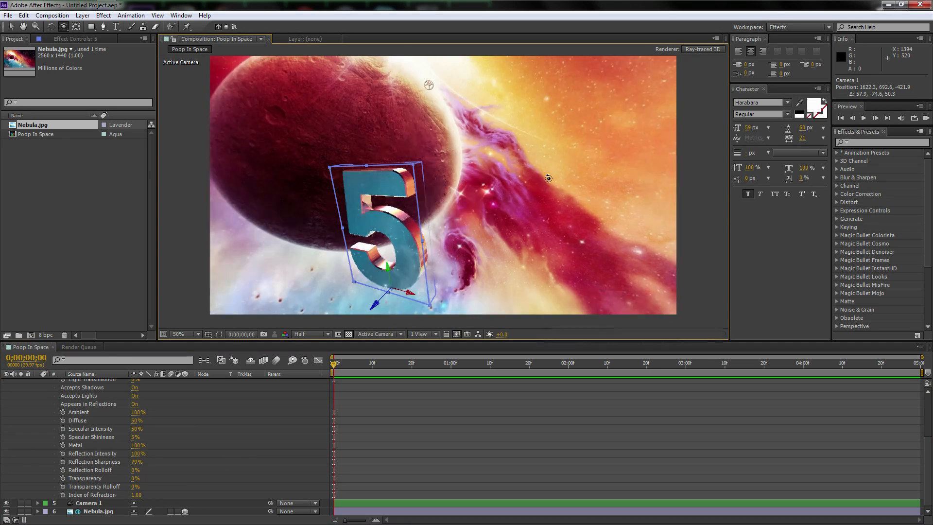
drag(473, 226, 503, 216)
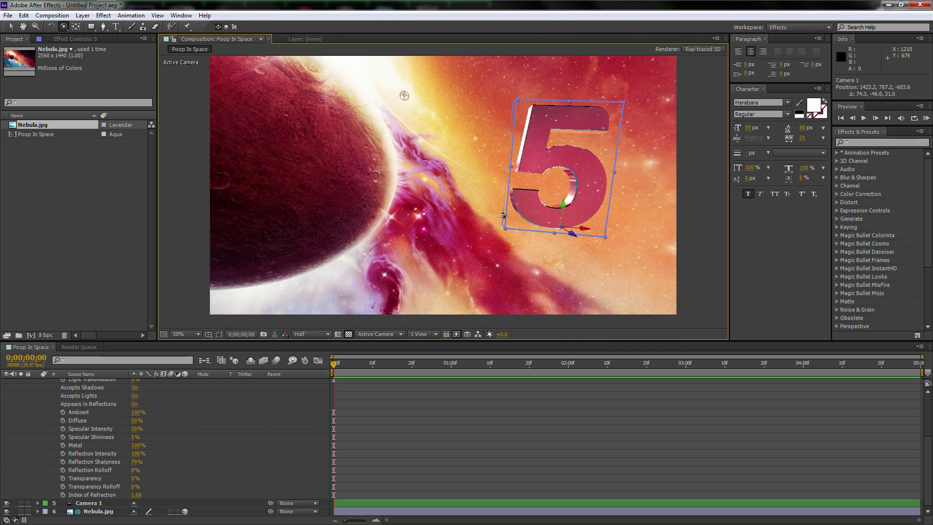
scroll(64, 396, up, 3)
click(38, 409)
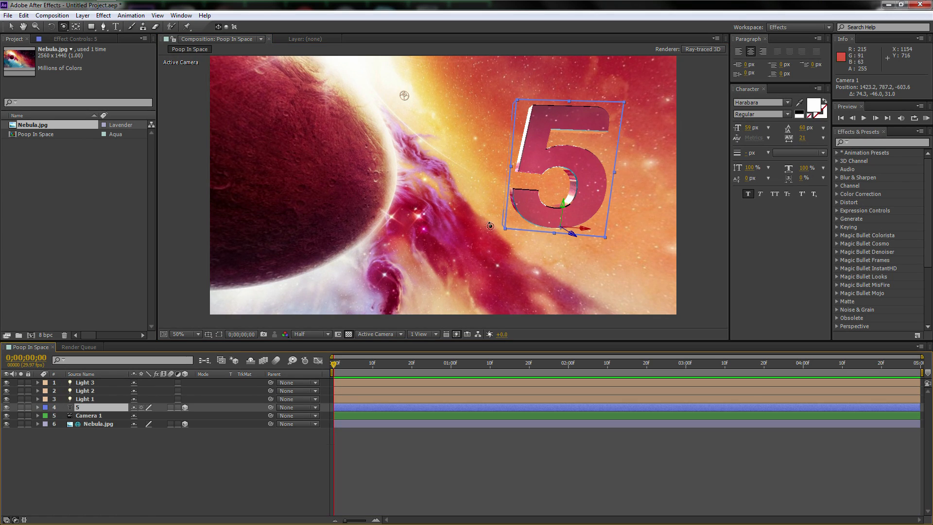
key(comma)
key(comma)
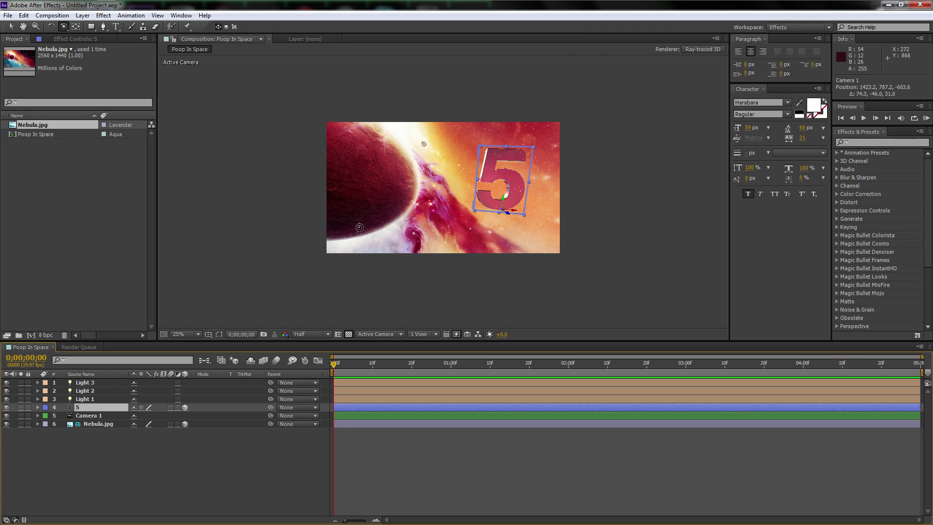
key(period)
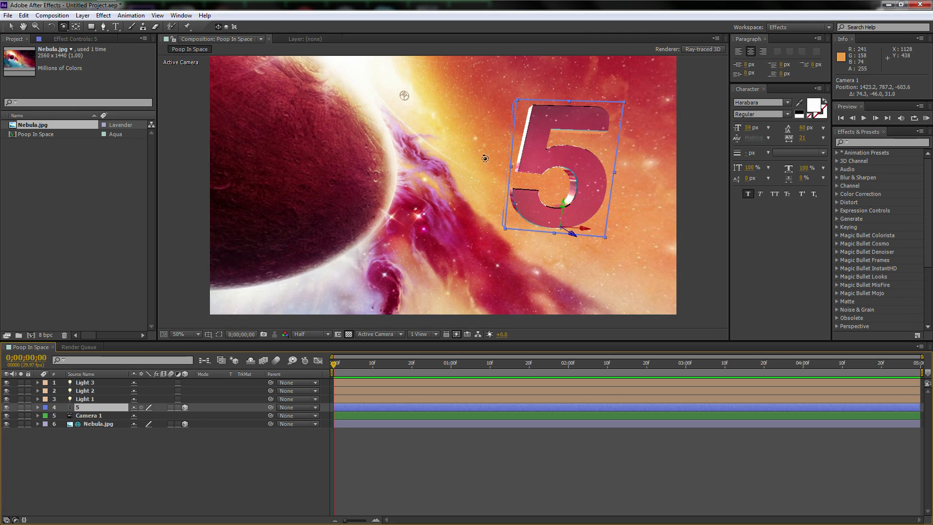
In Camera 1's options, set Zoom to 520 pixels for a wider view of the nebula.
click(88, 416)
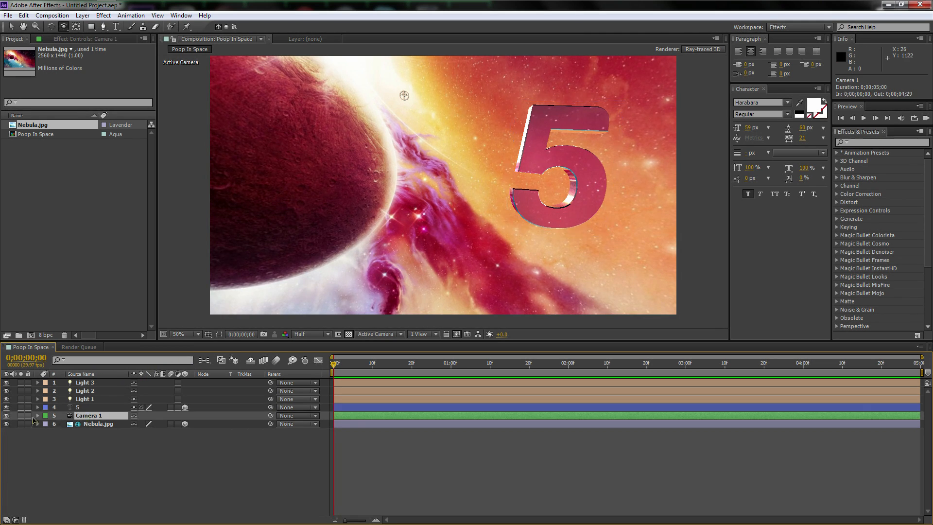
click(38, 416)
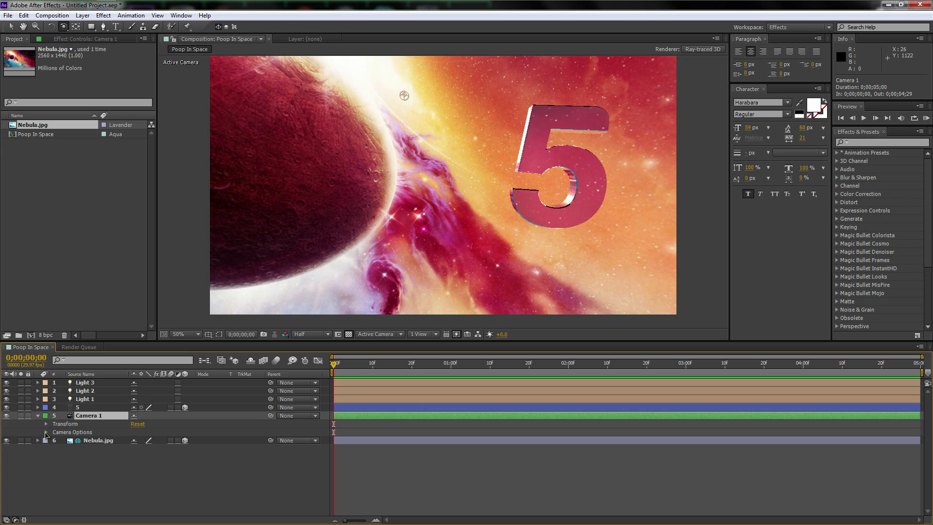
click(46, 432)
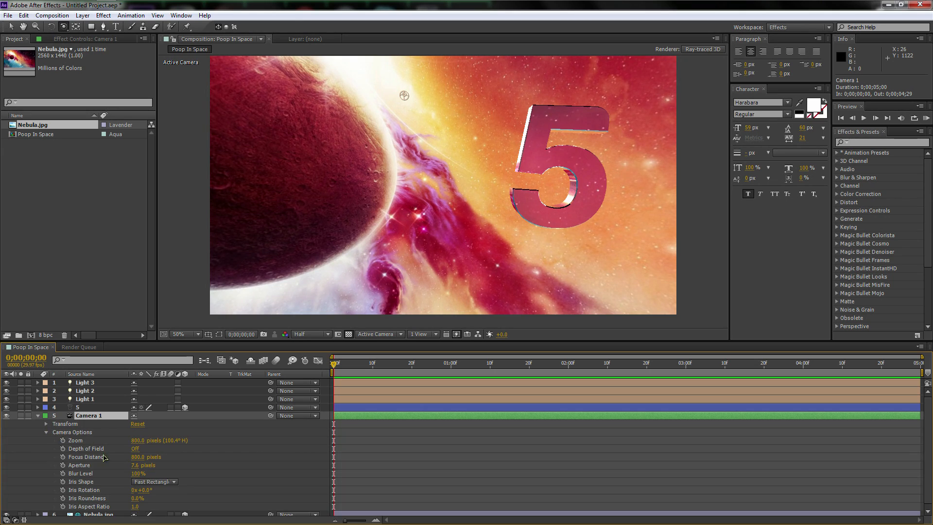
drag(137, 441, 140, 440)
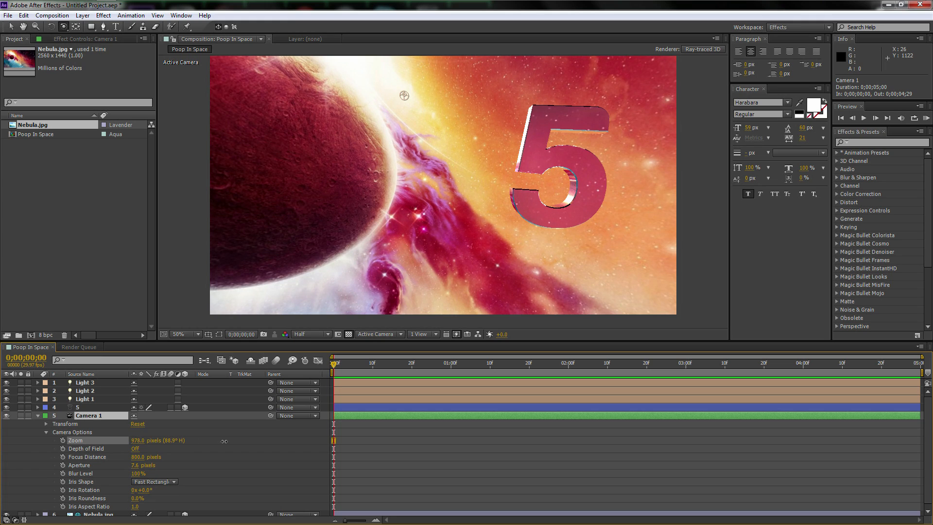
drag(224, 442, 224, 442)
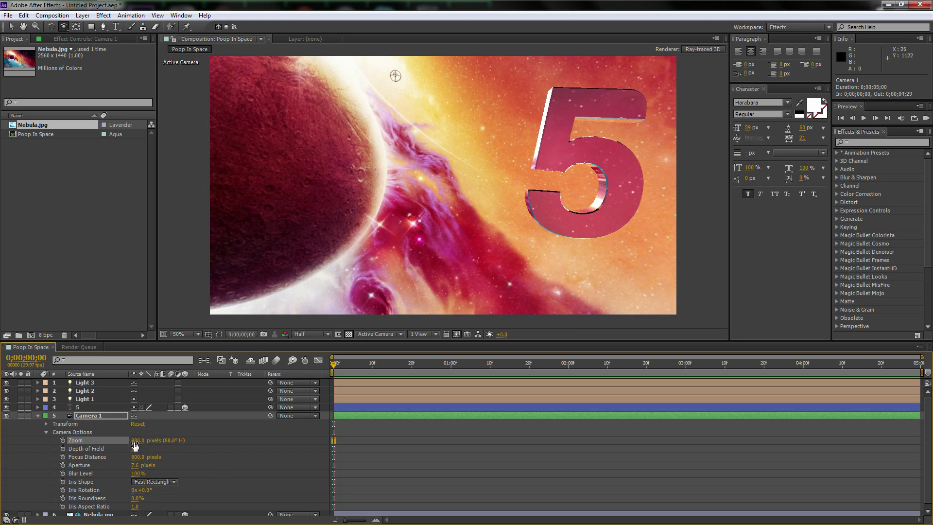
drag(66, 440, 40, 440)
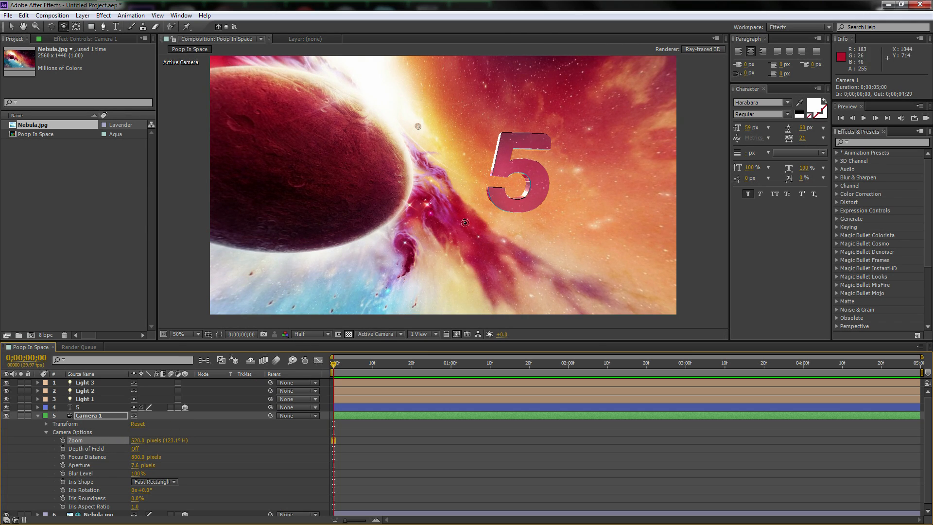
Move the 5 beside the planet's edge, to a position of about 1295.9, 754.9, -407.7.
click(81, 409)
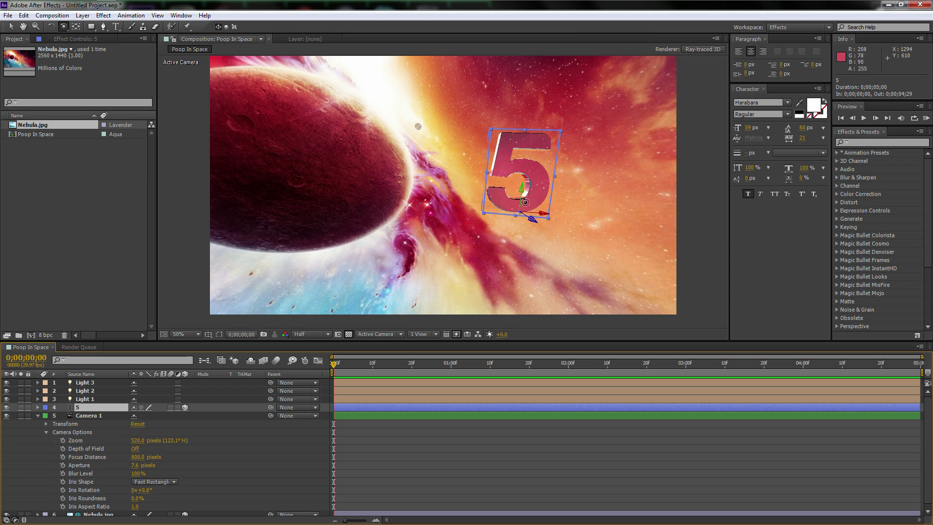
key(v)
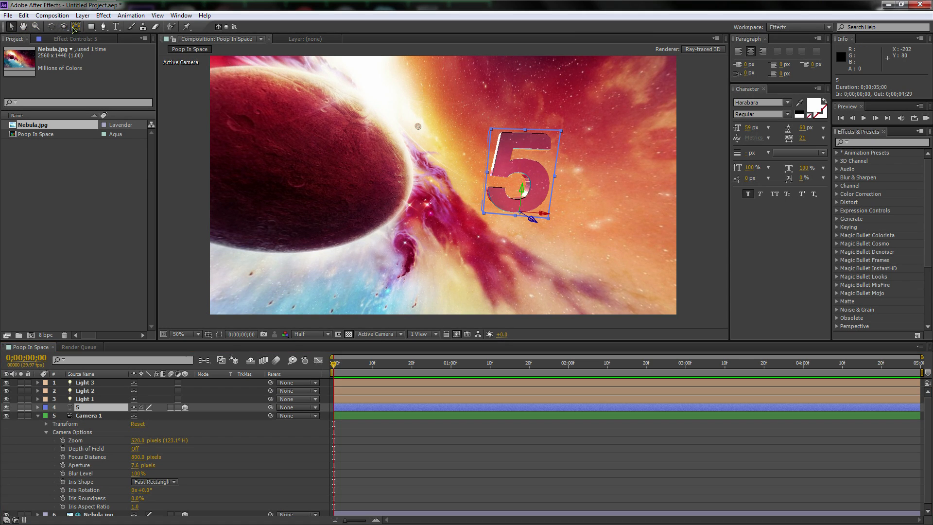
drag(541, 214, 511, 214)
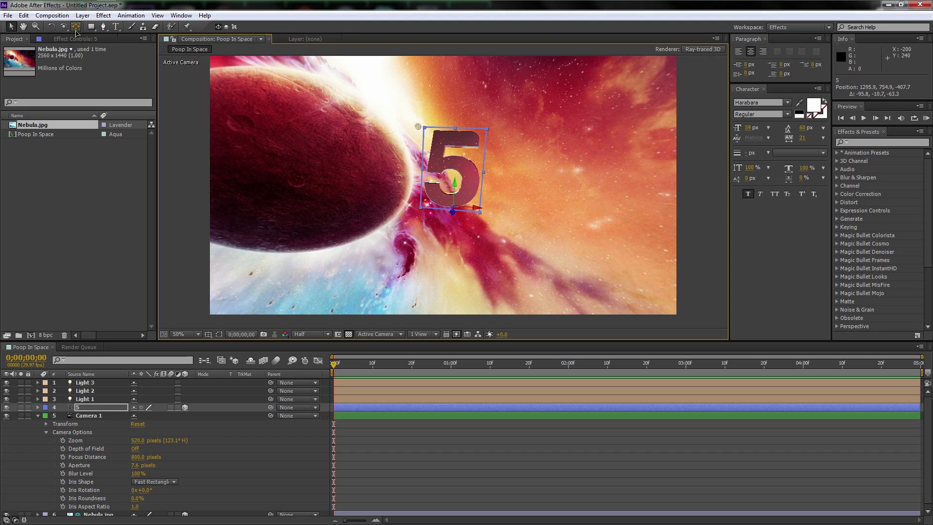
Rotate the 5 to an orientation of about 39.6°, 301.0°, 25.4°.
click(51, 26)
drag(456, 157, 453, 158)
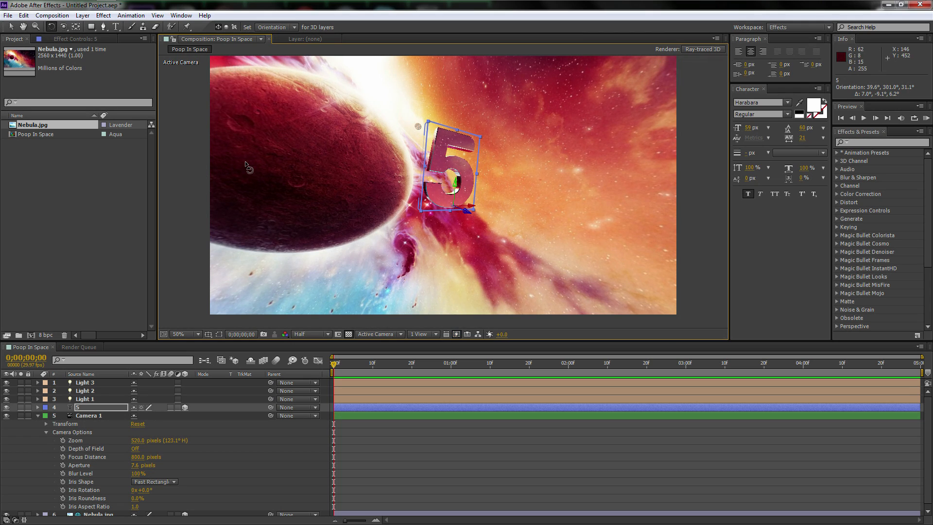
drag(466, 208, 470, 220)
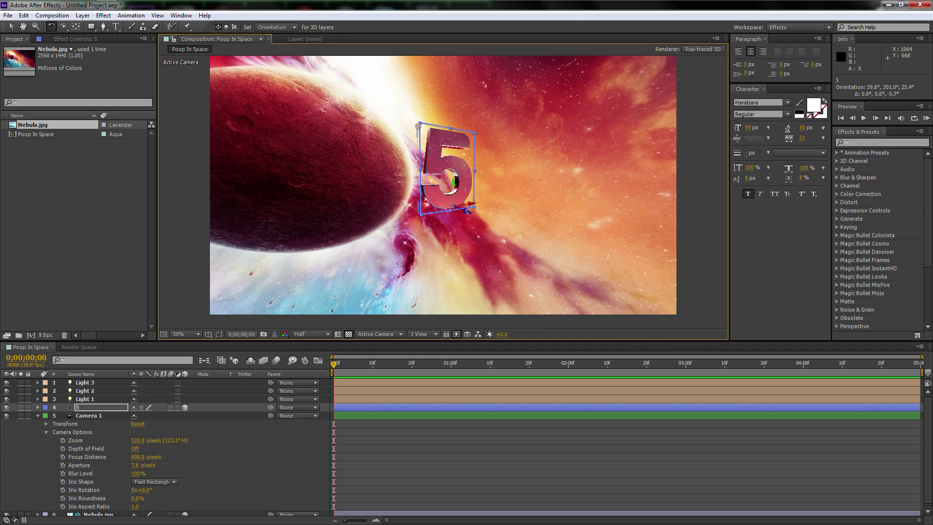
scroll(469, 216, up, 2)
scroll(469, 216, down, 2)
click(191, 206)
scroll(439, 155, up, 1)
scroll(438, 155, down, 1)
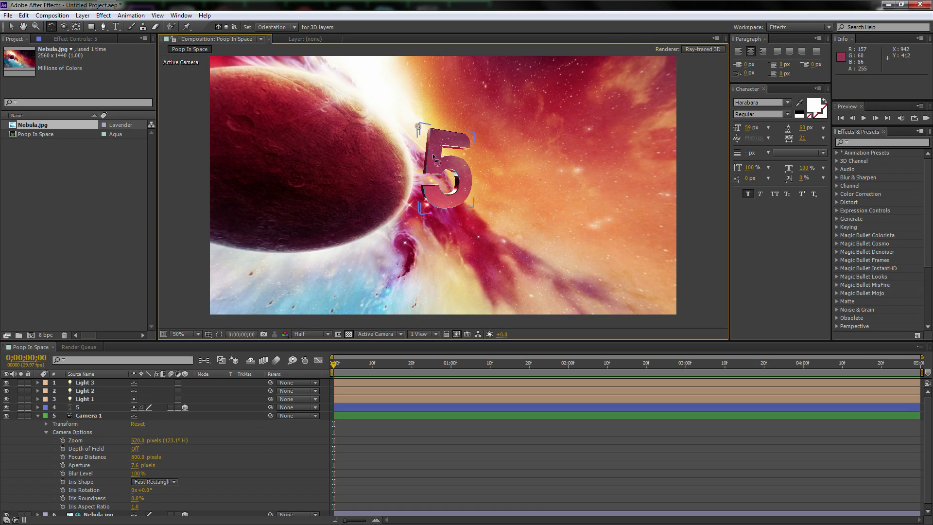
key(space)
drag(431, 192, 428, 199)
key(w)
click(428, 199)
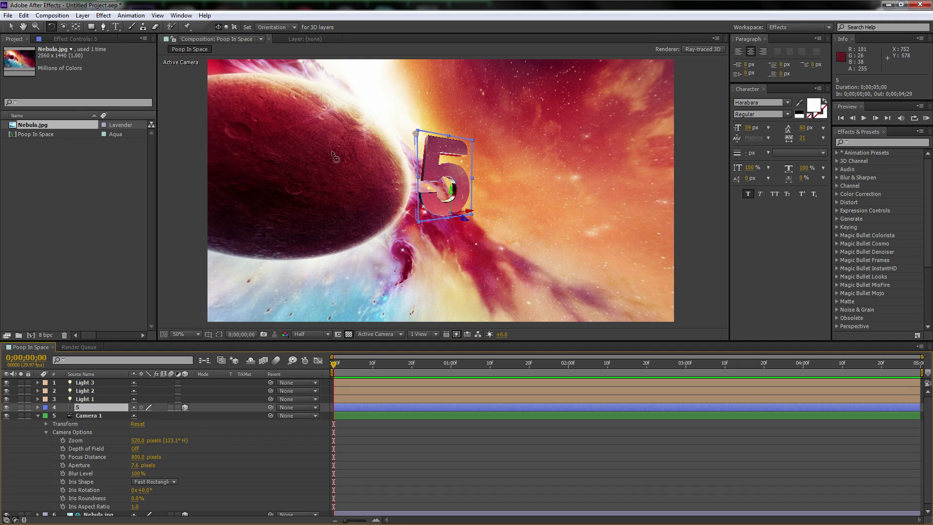
key(v)
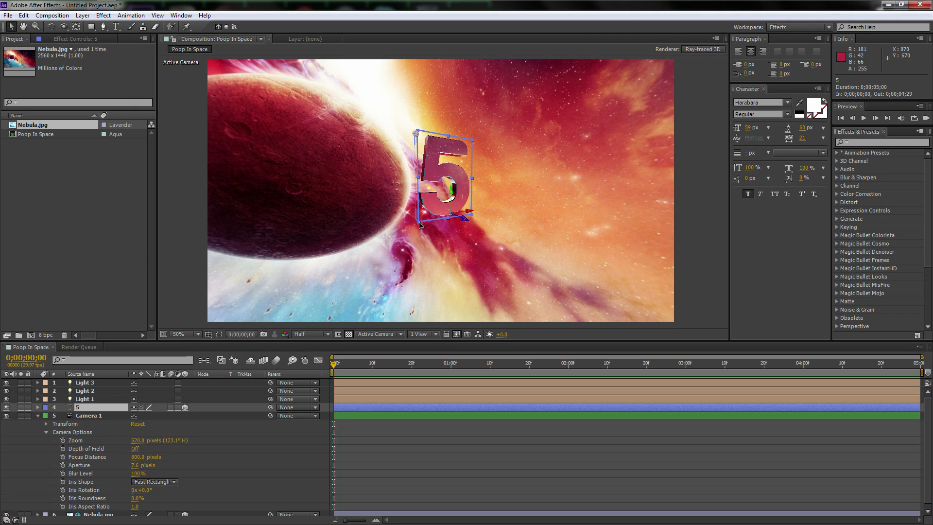
Scale the 5 up to about 585%, move it to about 1281.3, 816.3, -388.4, and collapse Camera 1's properties.
drag(420, 225, 389, 246)
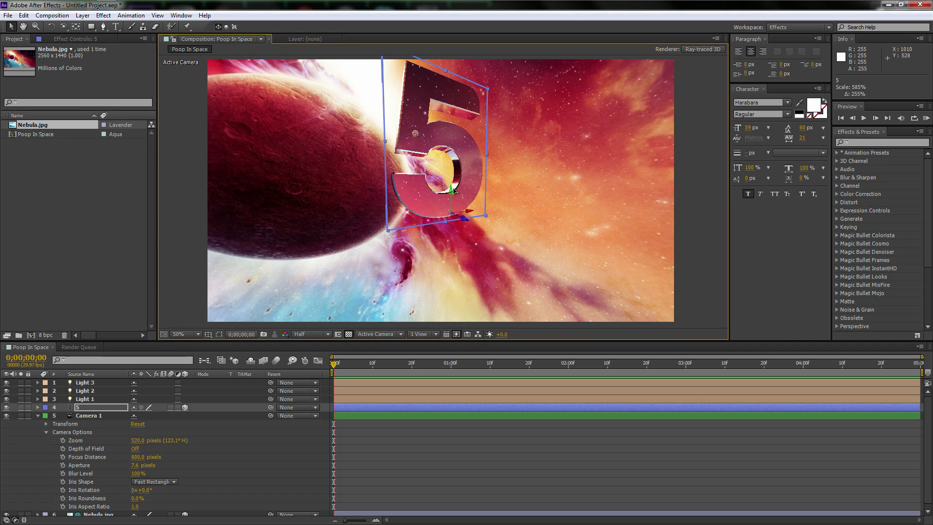
drag(451, 191, 451, 208)
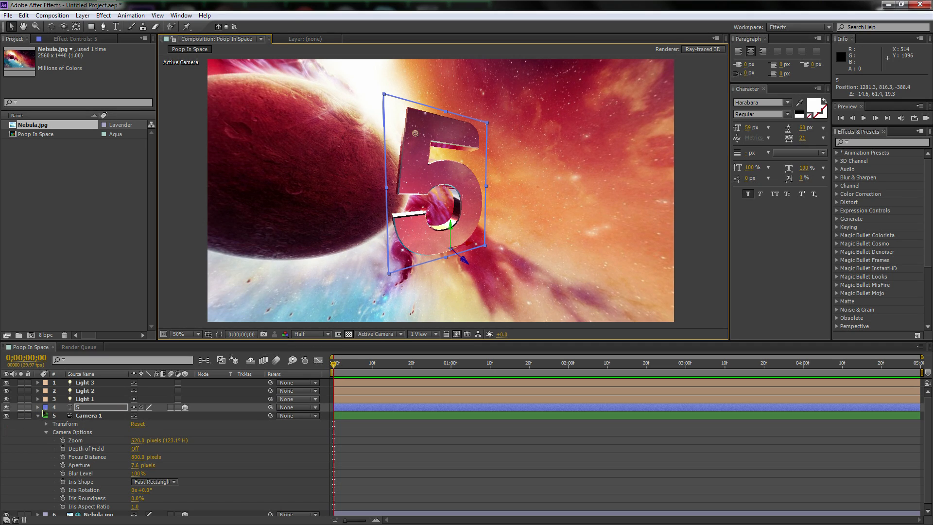
click(38, 416)
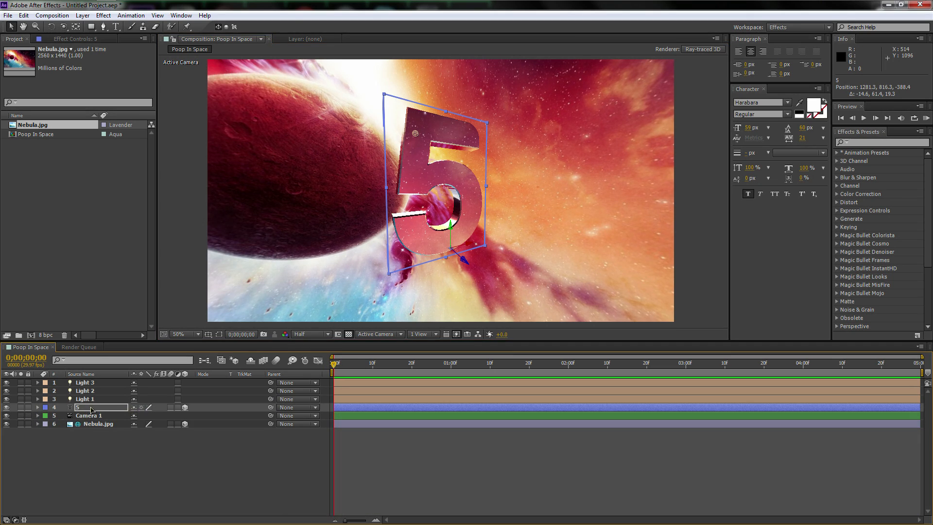
Duplicate the 5 layer, change the copy's text to 4, and hide the original 5.
click(84, 407)
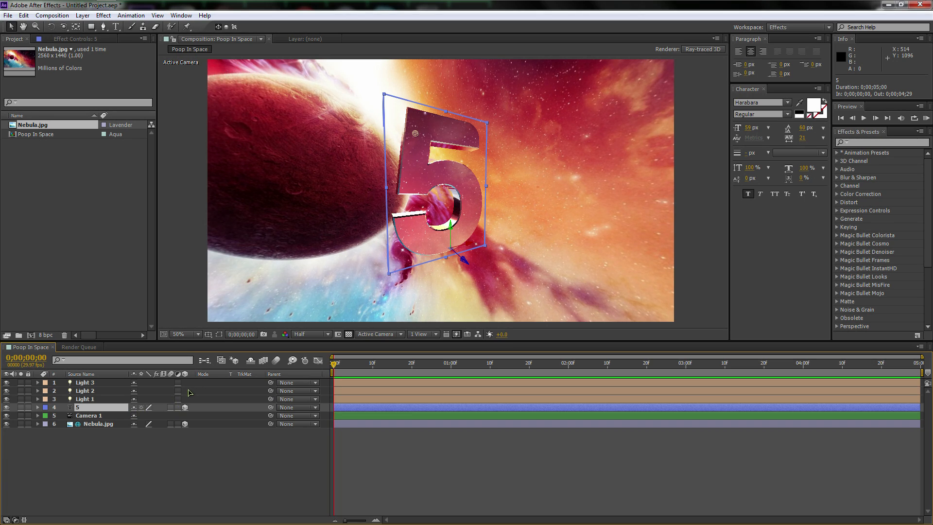
key(ctrl+d)
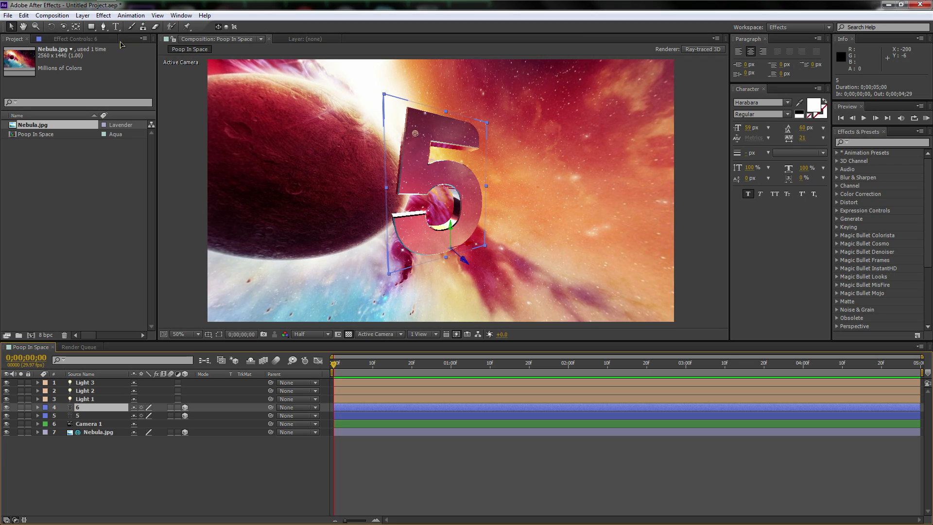
click(116, 27)
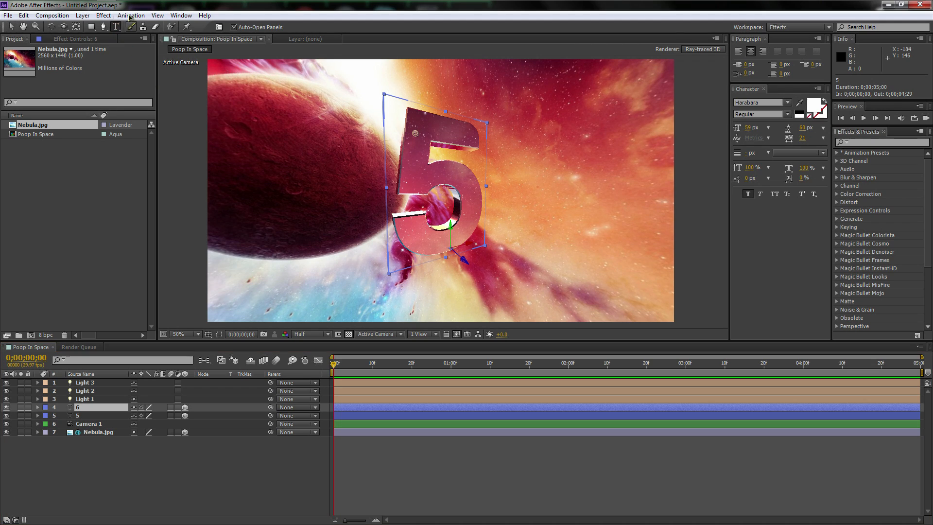
click(452, 206)
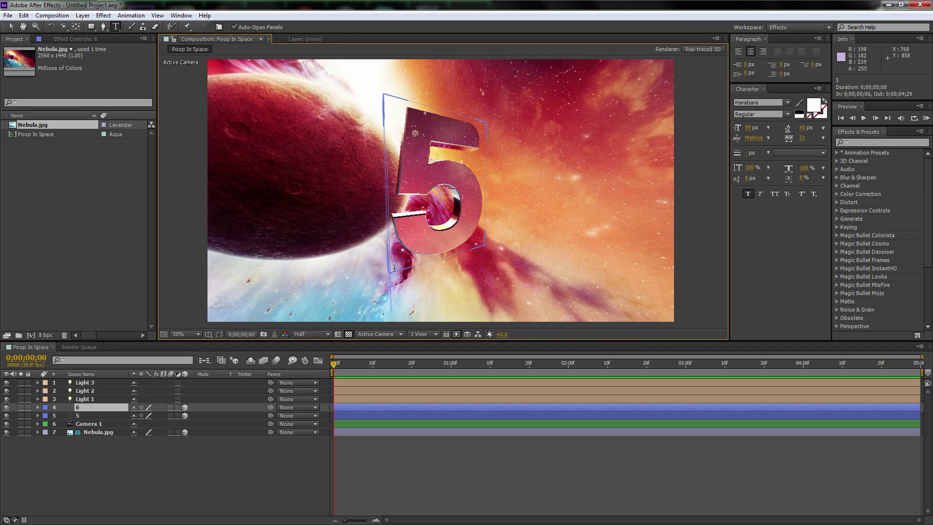
text(4)
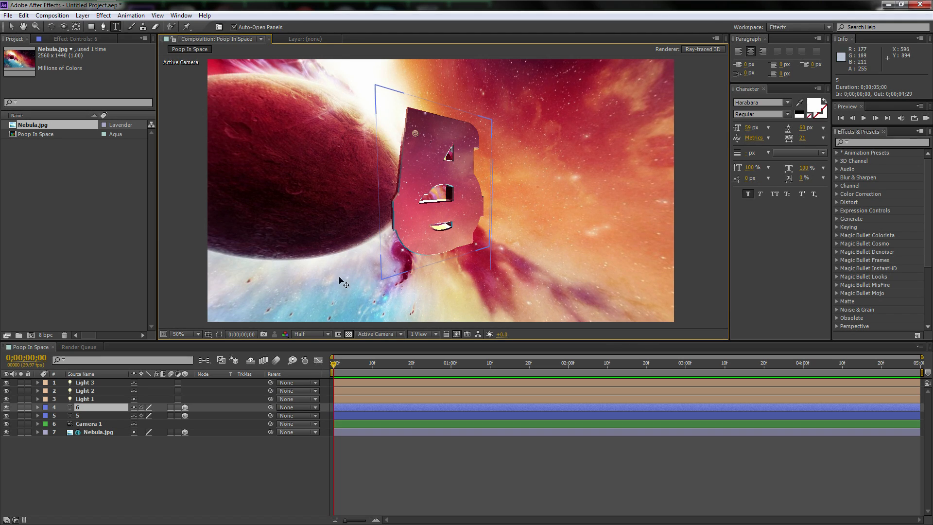
text(4)
key(Return)
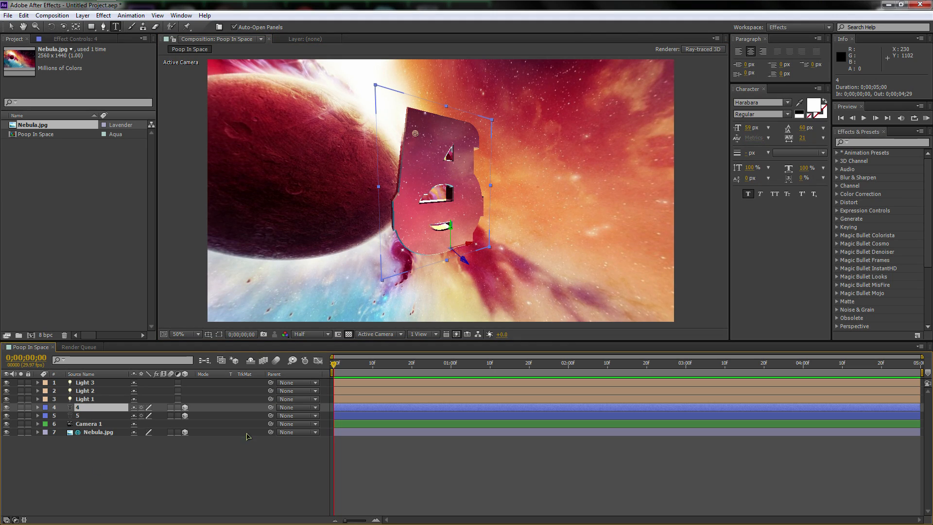
click(6, 416)
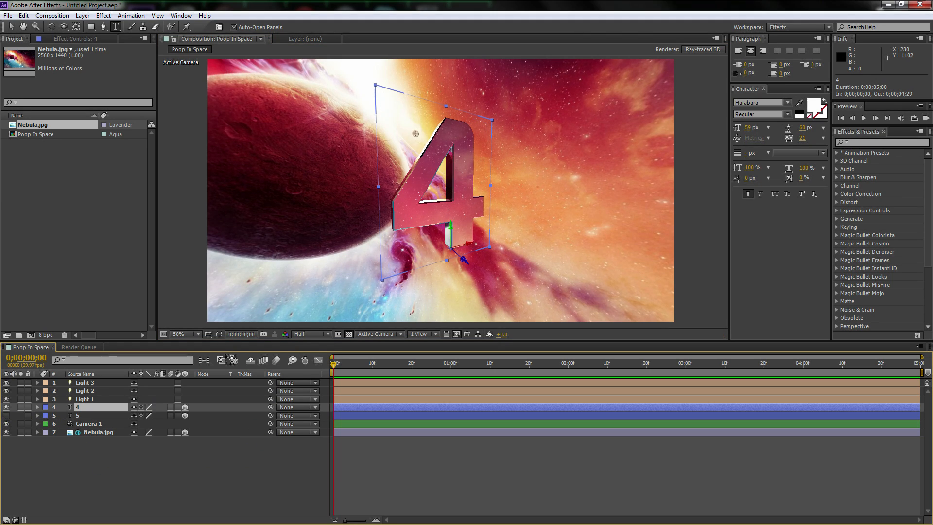
Duplicate the 4 layer, change the copy's text to 3, and hide the original 4.
scroll(445, 209, up, 1)
scroll(445, 209, down, 1)
key(ctrl+d)
click(461, 188)
key(BackSpace)
text(3)
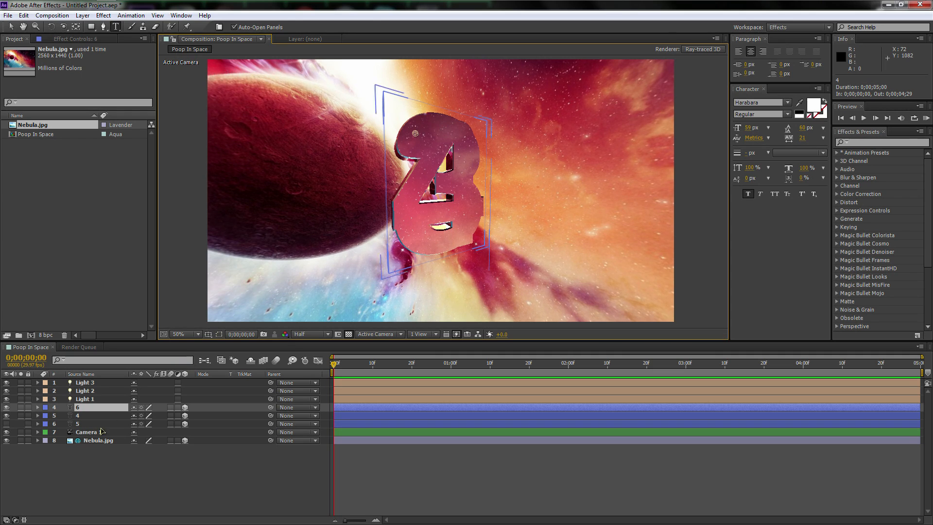
click(72, 462)
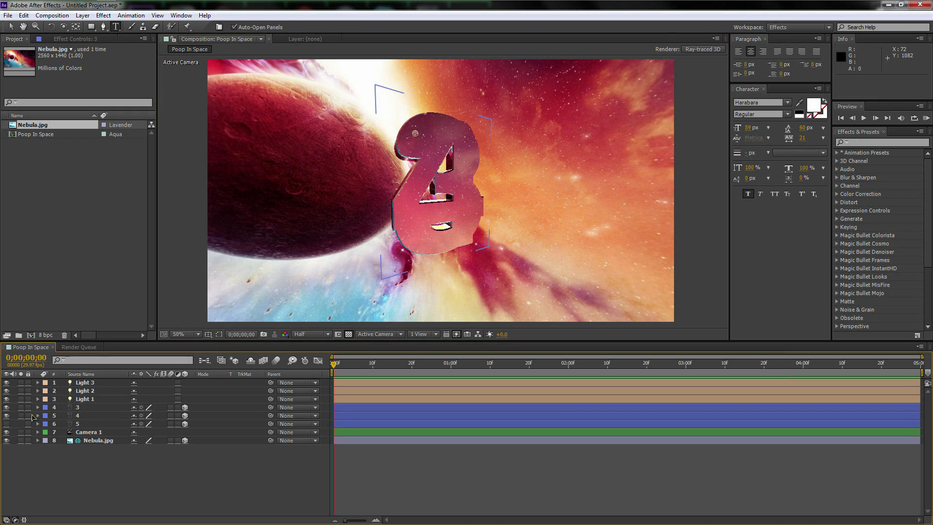
click(6, 415)
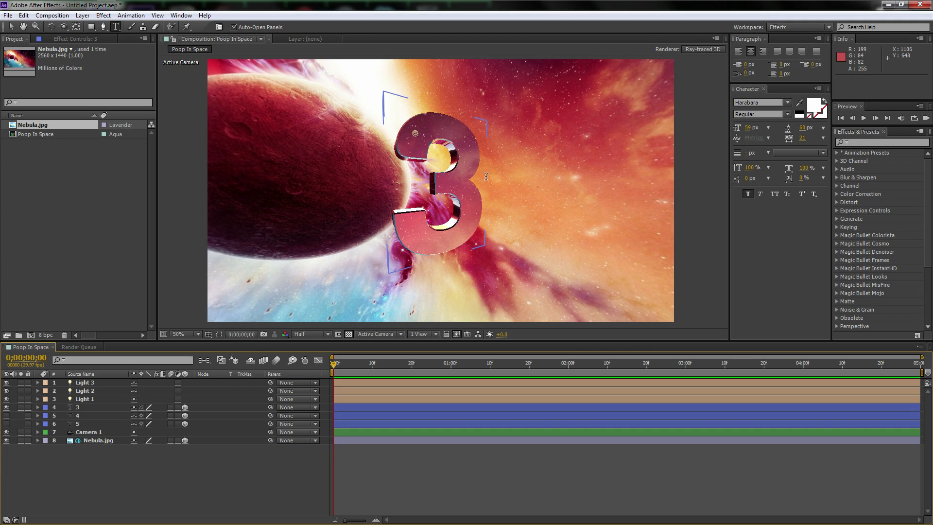
Duplicate the 3 layer, change the copy's text to 2, and hide the original 3.
click(84, 416)
click(83, 410)
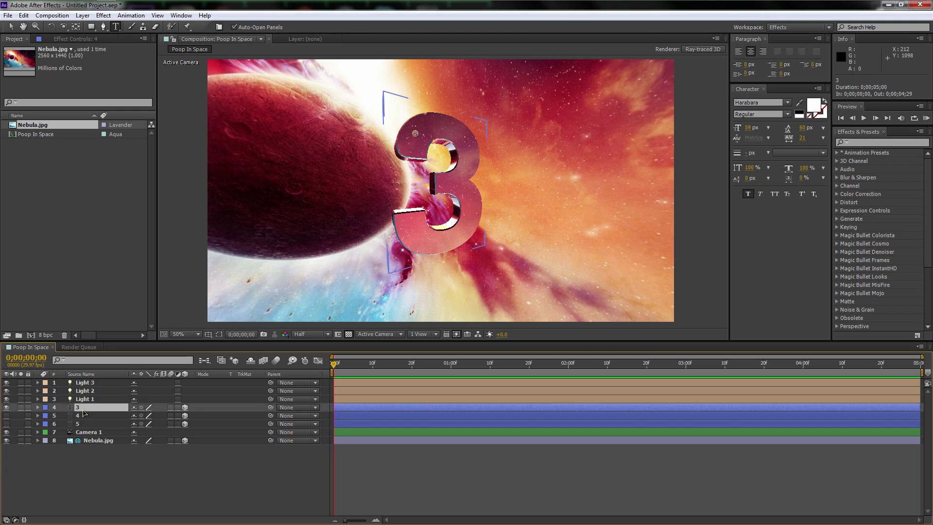
key(ctrl+d)
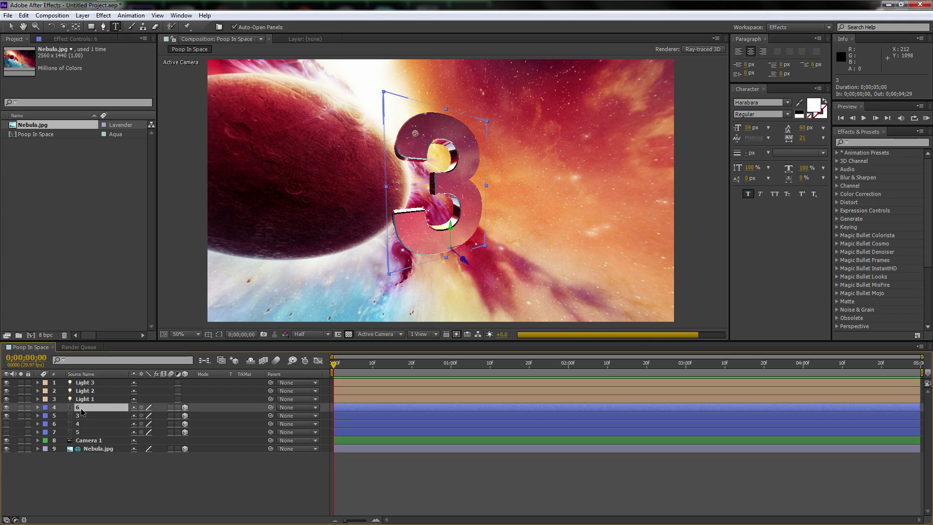
click(458, 202)
text(2)
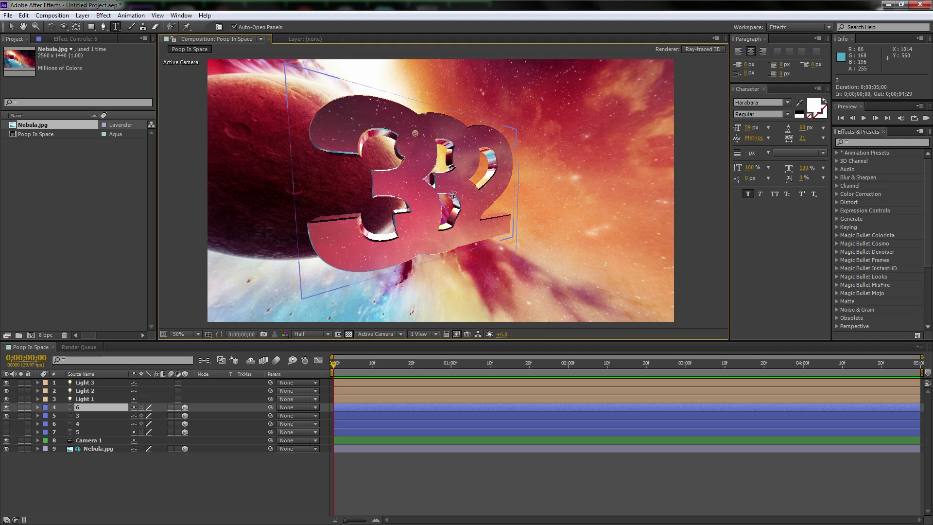
key(BackSpace)
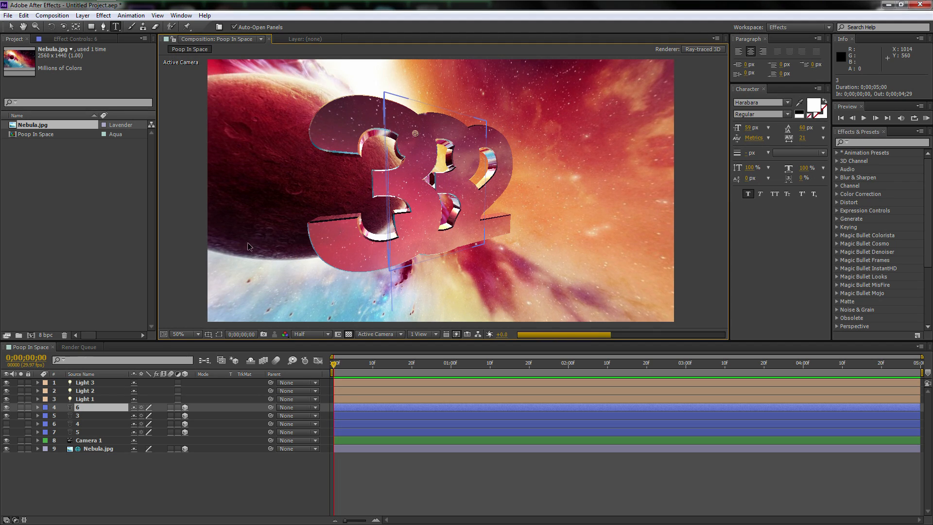
click(6, 416)
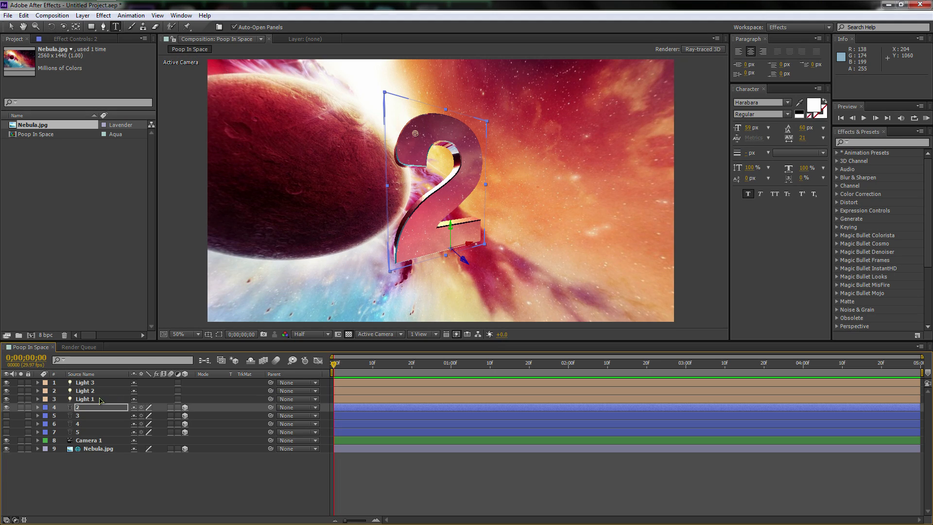
Duplicate the 2 layer, change the copy's text to 1, and hide the original 2.
key(ctrl+d)
click(453, 185)
text(1)
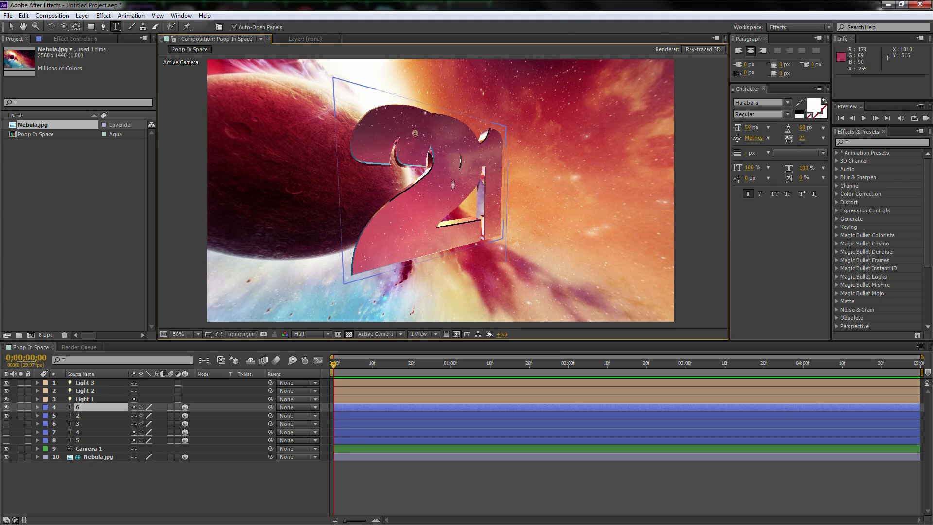
key(BackSpace)
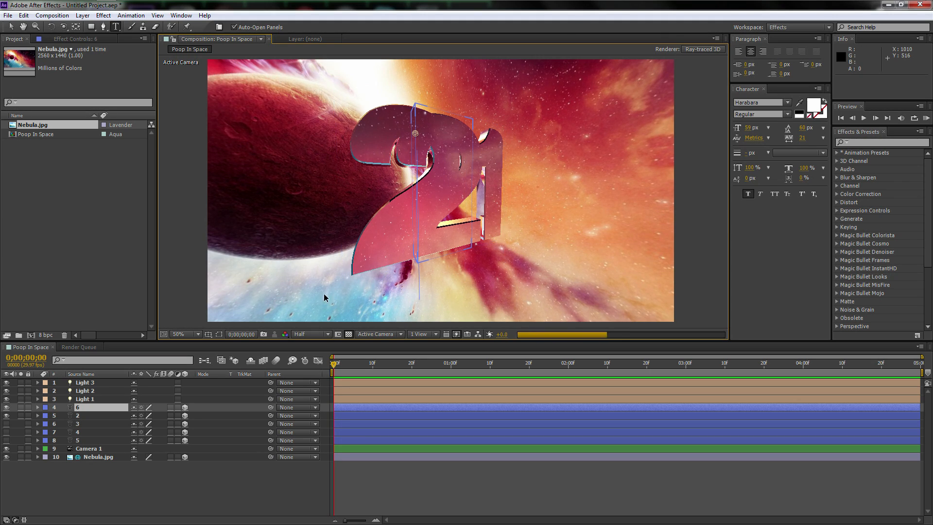
click(117, 482)
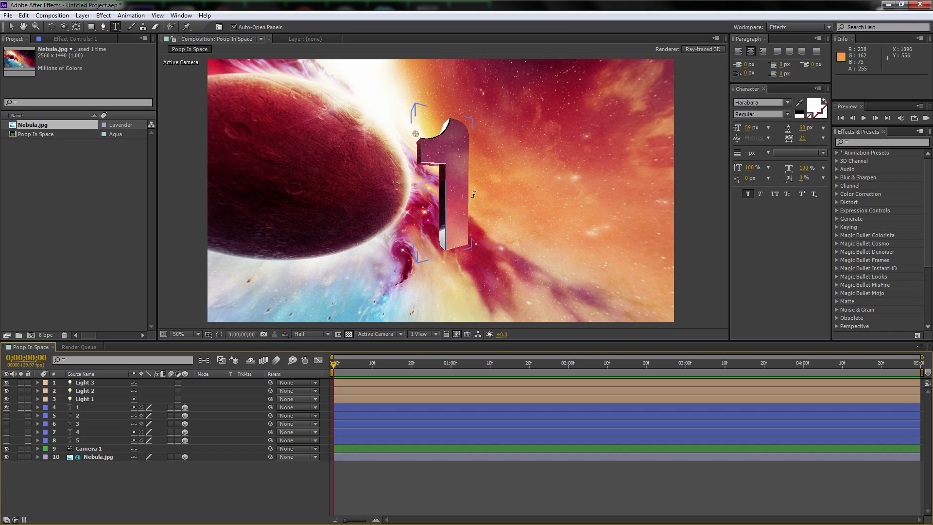
Make the 2, 3, 4 and 5 layers visible again and reveal Opacity for all five number layers at 0;00;01;00.
drag(6, 439, 5, 441)
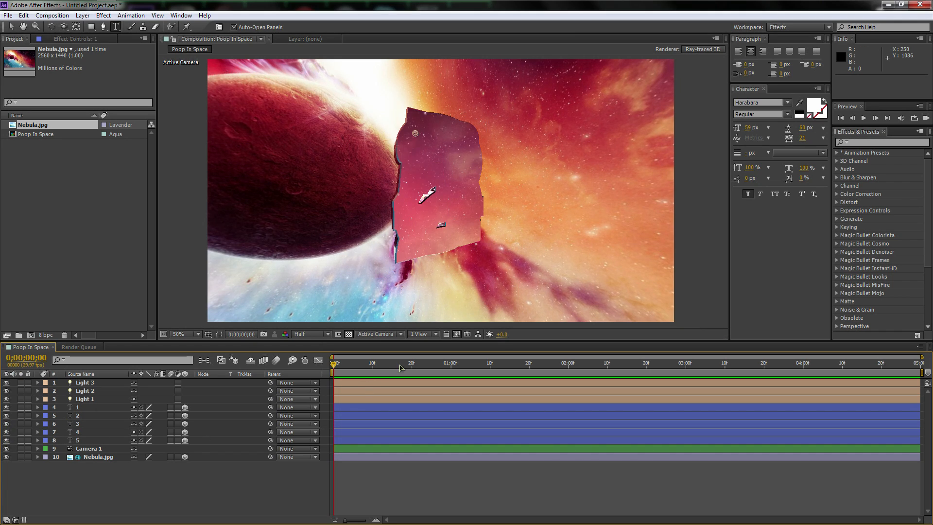
drag(333, 366, 450, 395)
click(82, 440)
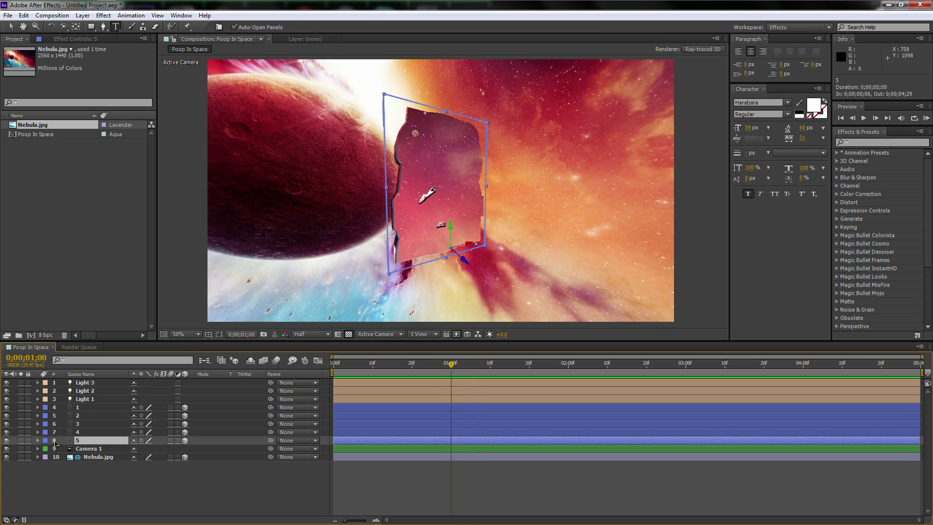
shift+click(82, 410)
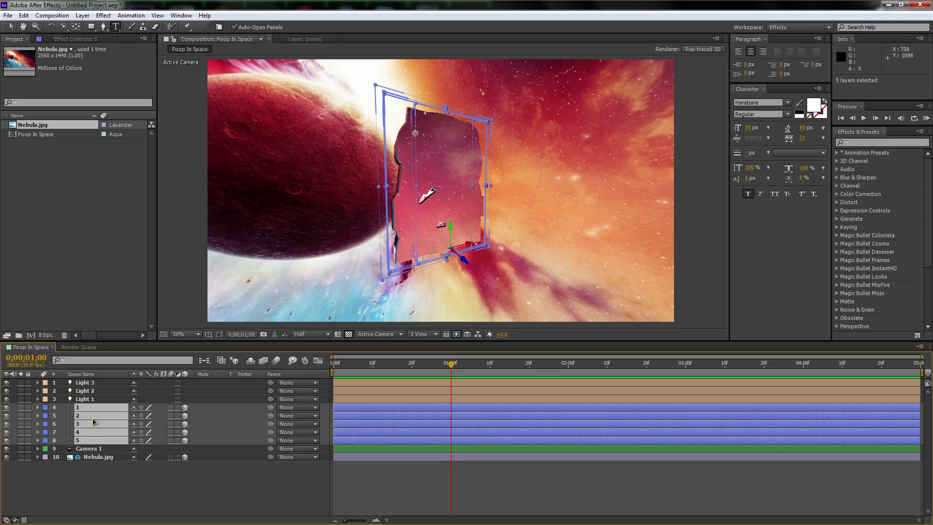
key(t)
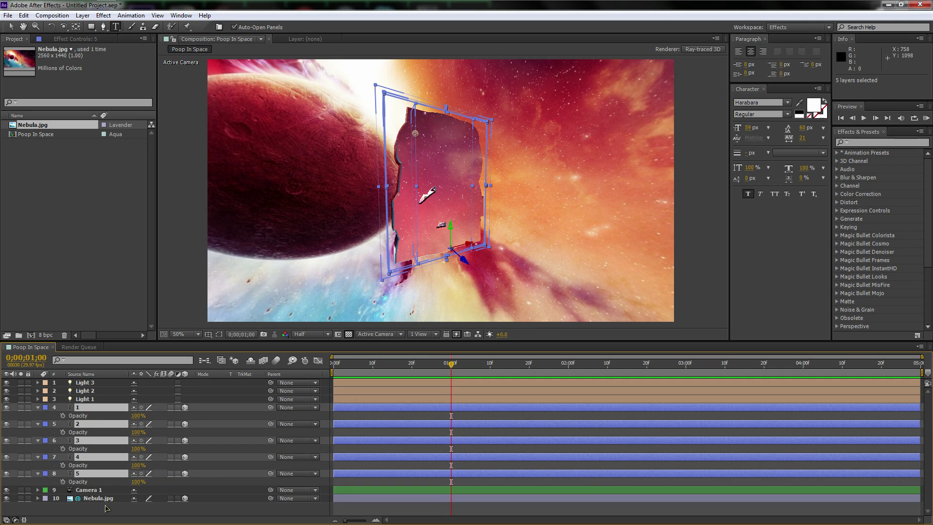
click(95, 508)
Keyframe the 5 layer's Opacity at 100% on 0;00;00;29 and 0% on 0;00;01;00.
click(81, 475)
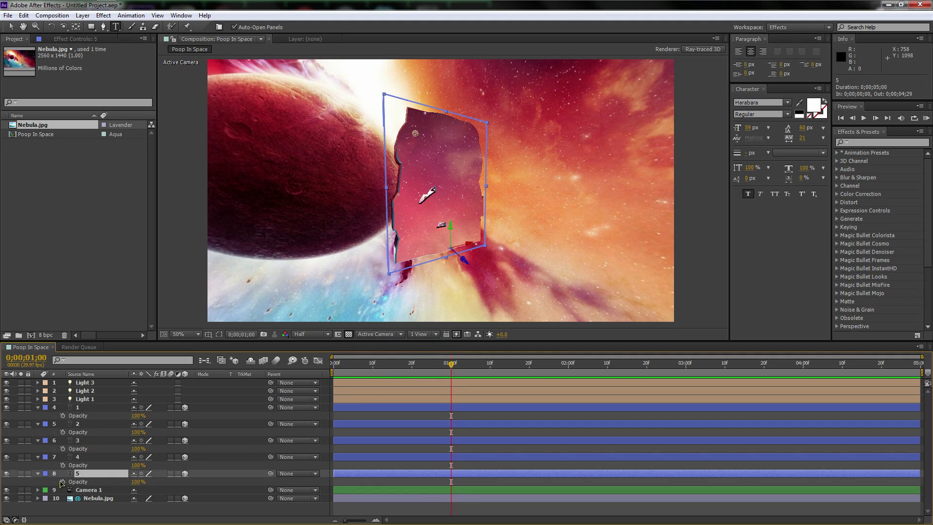
click(62, 481)
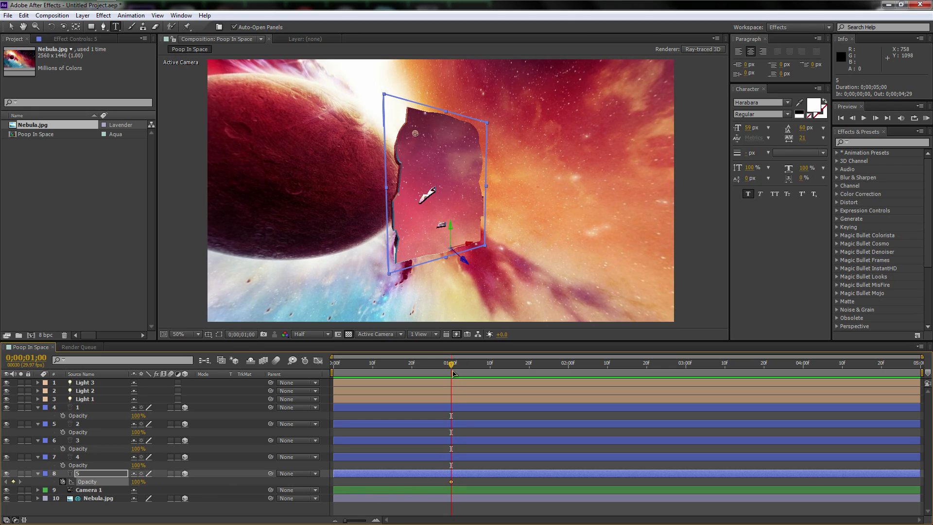
drag(451, 365, 447, 367)
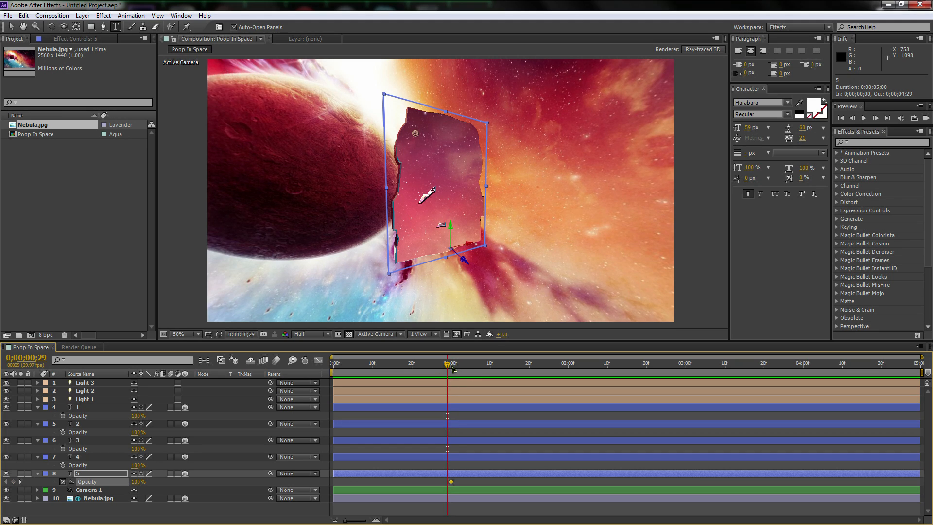
click(451, 367)
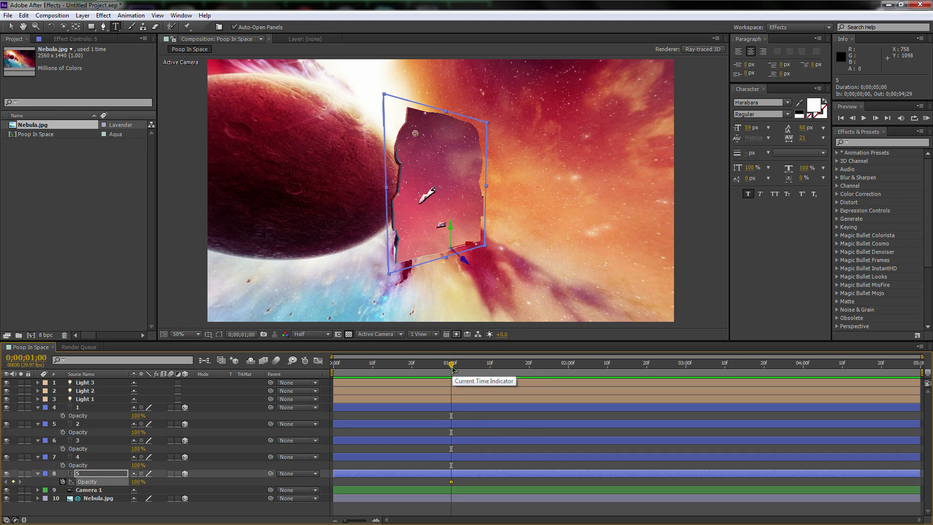
key(Page_Up)
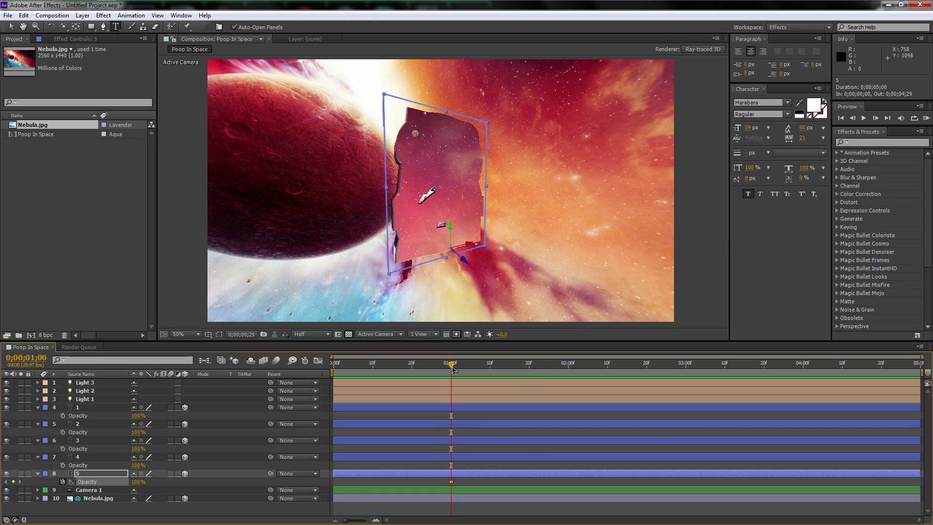
click(452, 368)
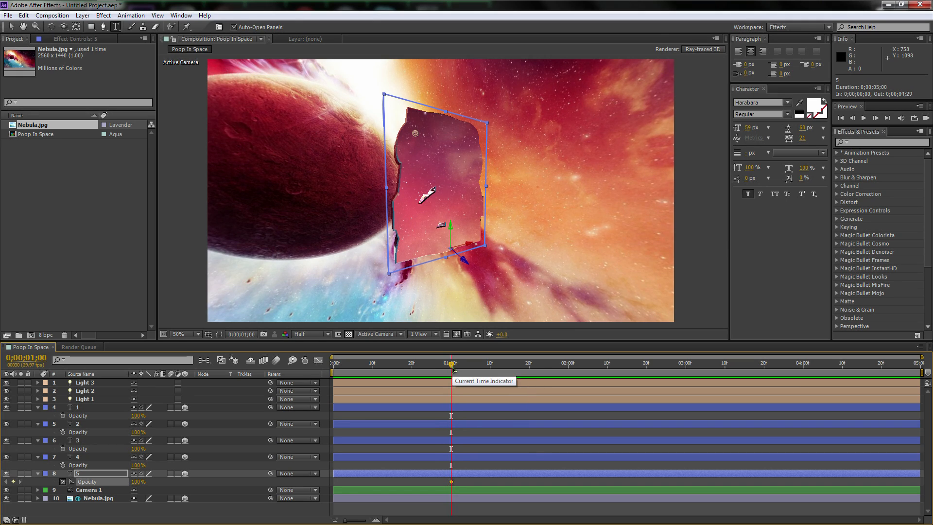
key(Page_Up)
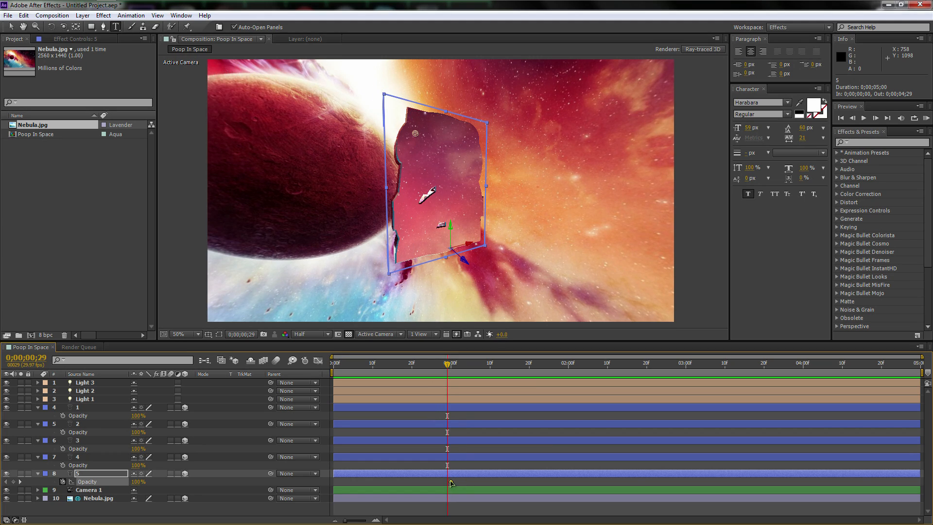
drag(452, 484, 447, 486)
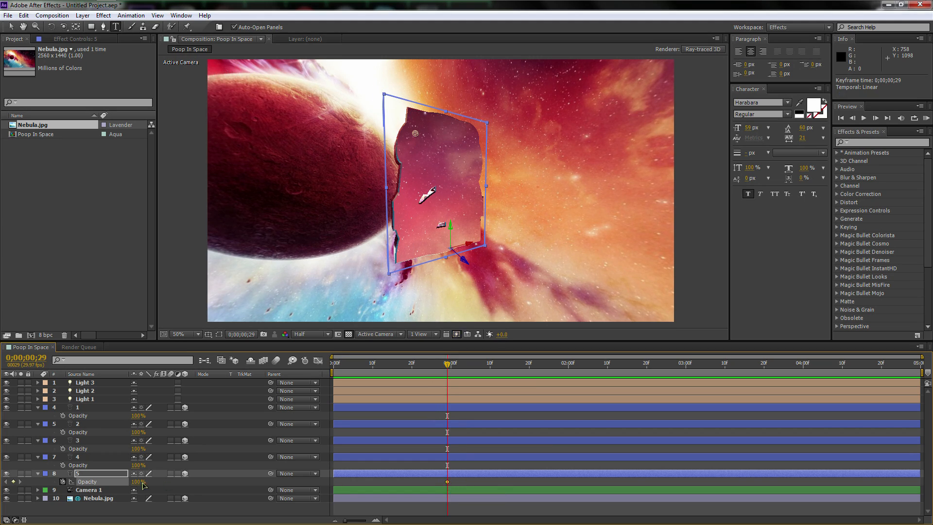
key(Page_Down)
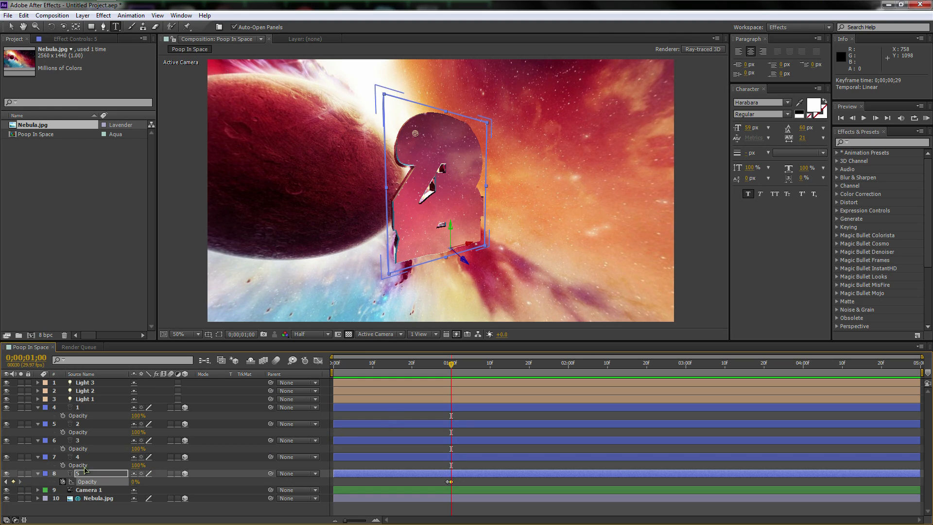
Keyframe the 4 layer's Opacity at 0% on 0;00;00;29 and 100% on 0;00;01;00.
click(70, 464)
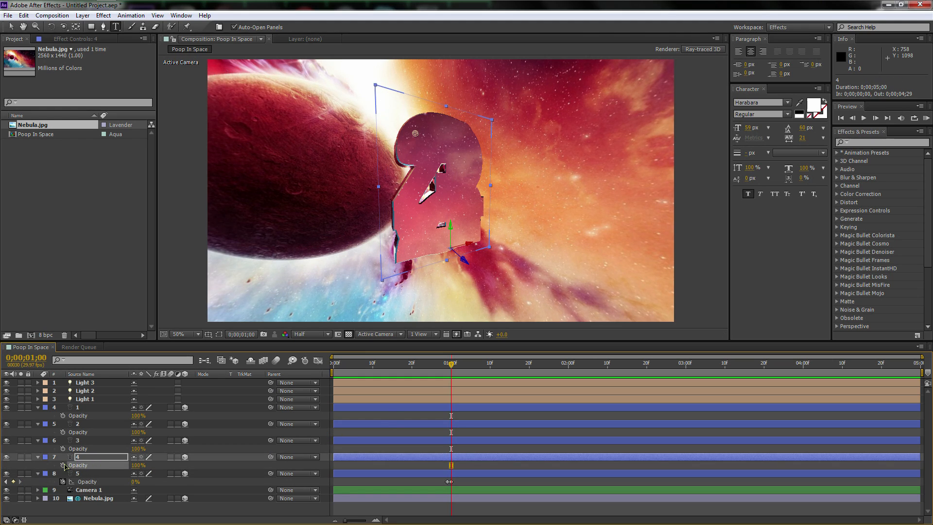
click(63, 465)
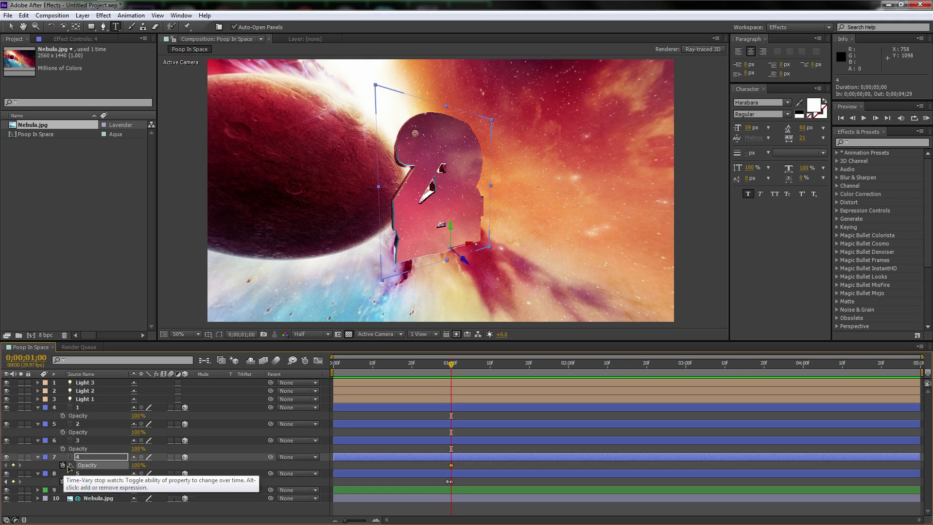
drag(451, 367, 447, 367)
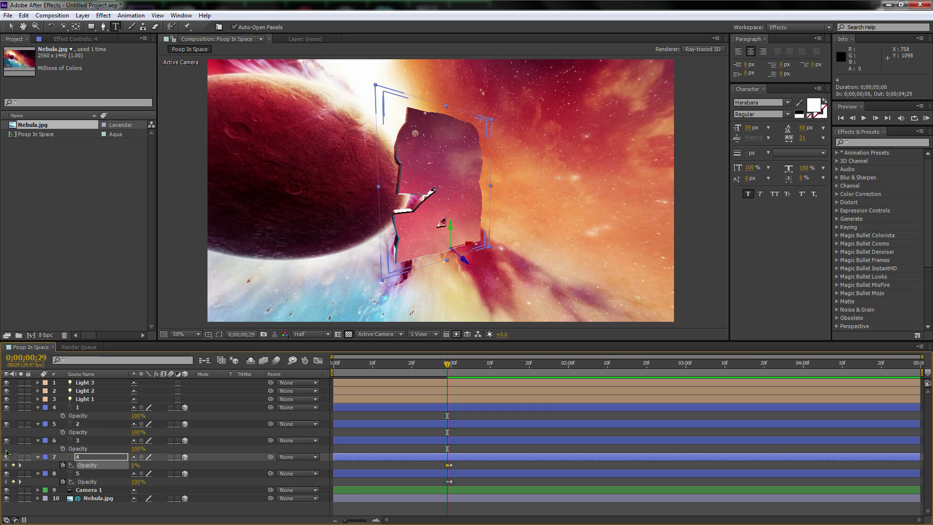
Hide the 3, 2 and 1 layers and check the switch from 5 to 4 at 0;00;01;00.
click(6, 441)
click(6, 424)
click(6, 408)
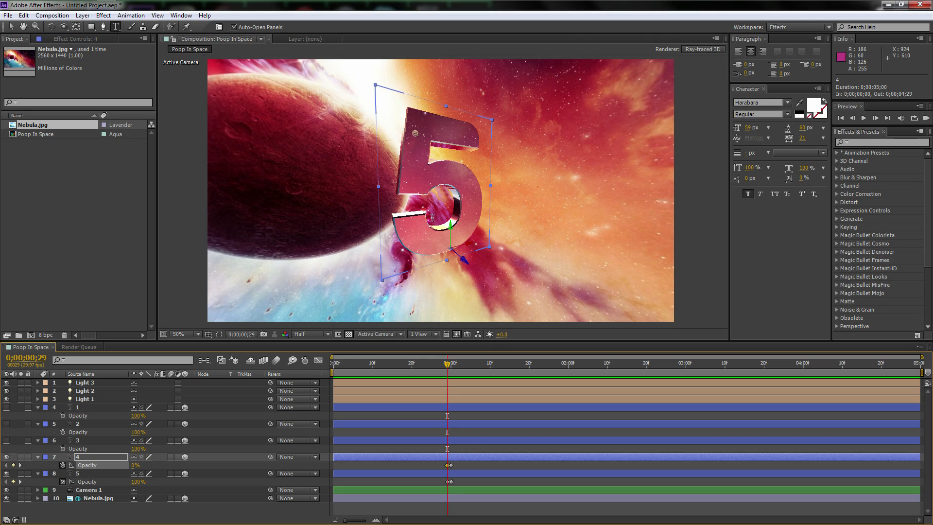
click(452, 368)
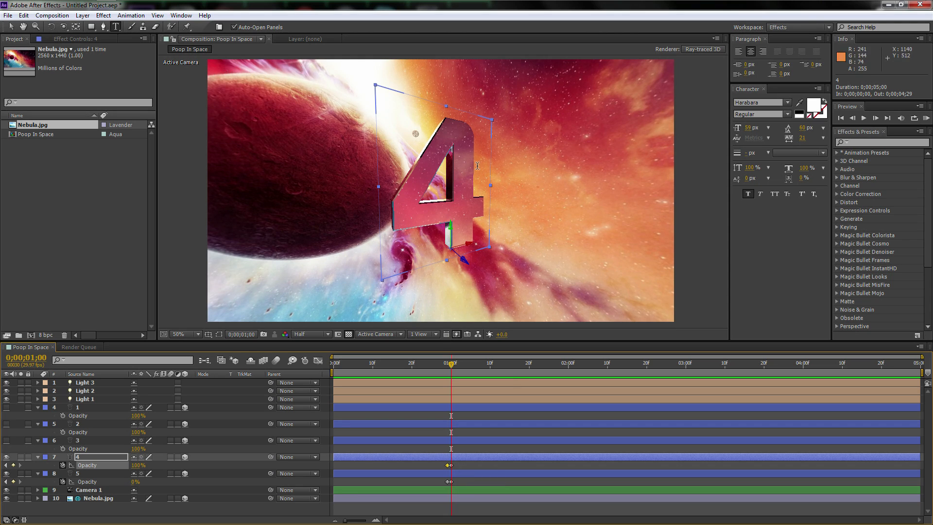
scroll(478, 173, up, 1)
scroll(456, 182, down, 1)
Keyframe the 4 layer's Opacity at 100% on 0;00;01;29 and 0% on 0;00;02;00.
click(78, 441)
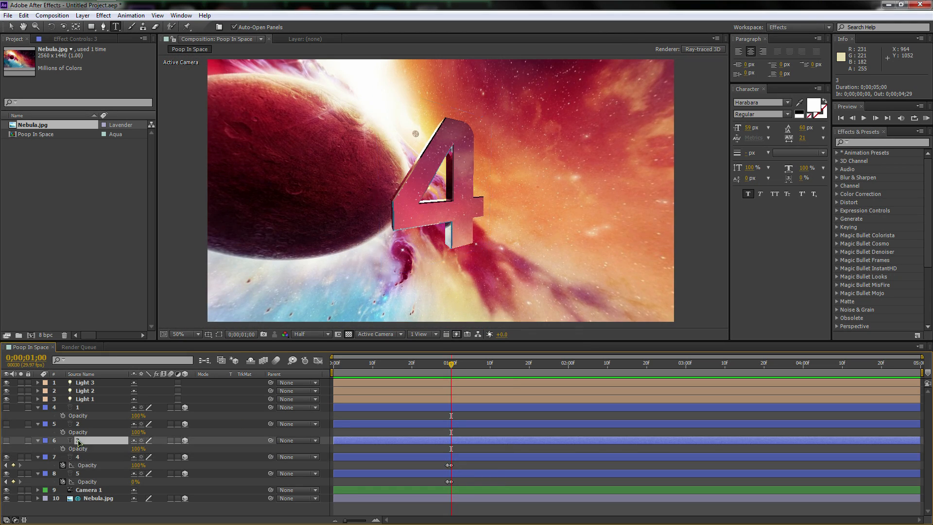
drag(456, 367, 570, 368)
drag(136, 466, 203, 467)
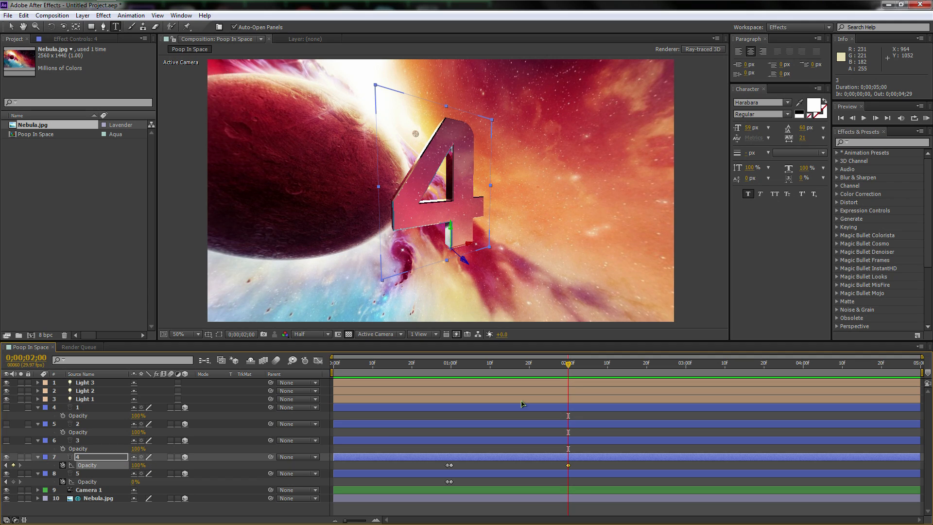
drag(569, 466, 566, 467)
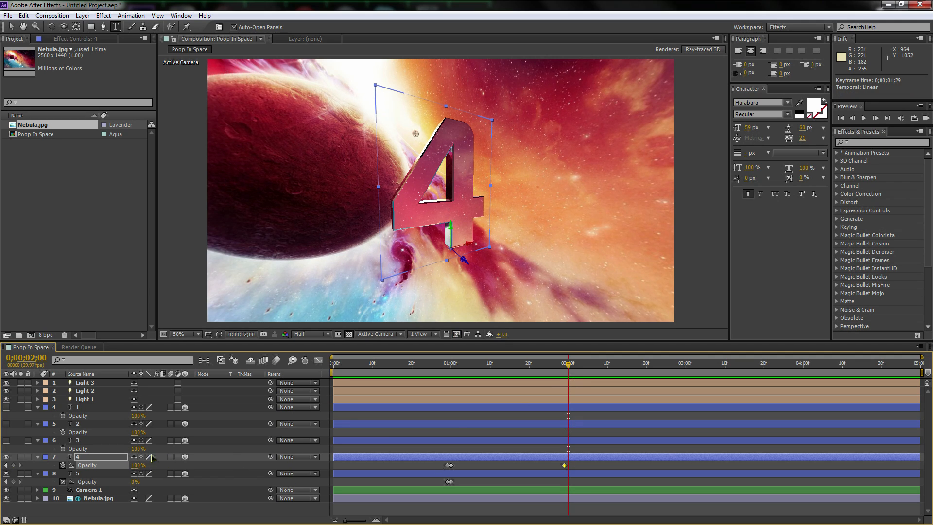
click(568, 365)
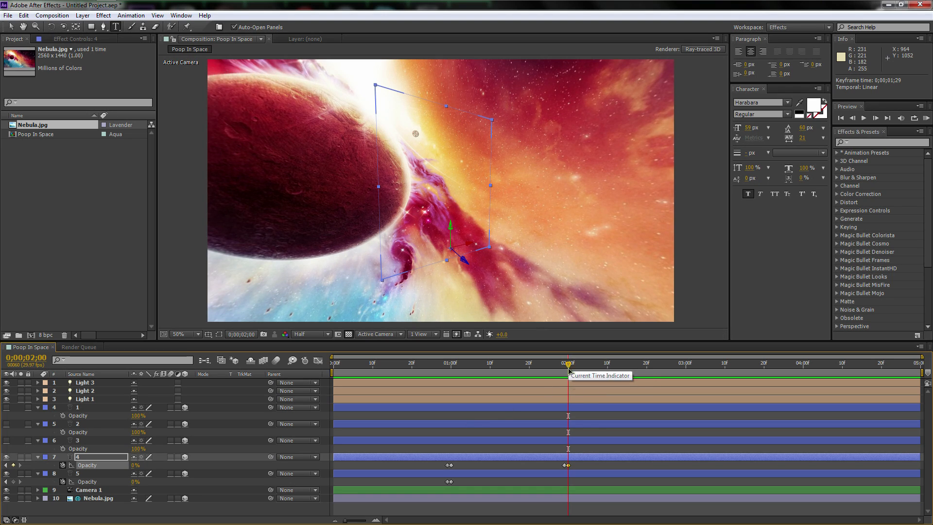
drag(568, 364, 564, 364)
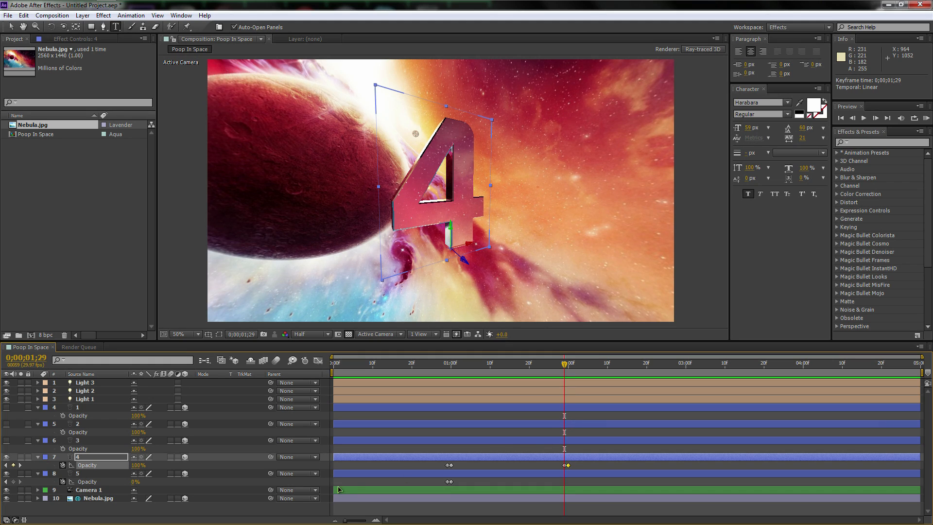
Make the 3 layer visible and keyframe its Opacity at 0% on 0;00;01;29 and 100% on 0;00;02;00.
click(80, 442)
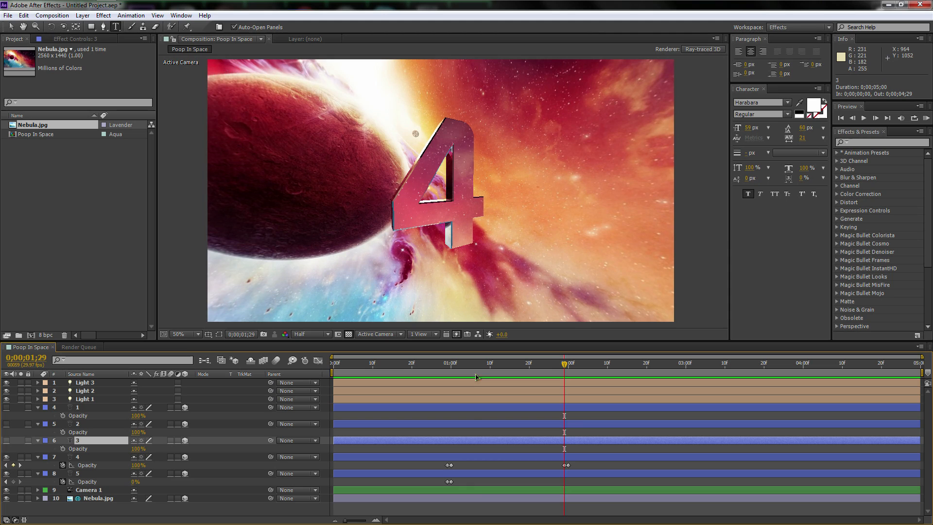
key(Page_Down)
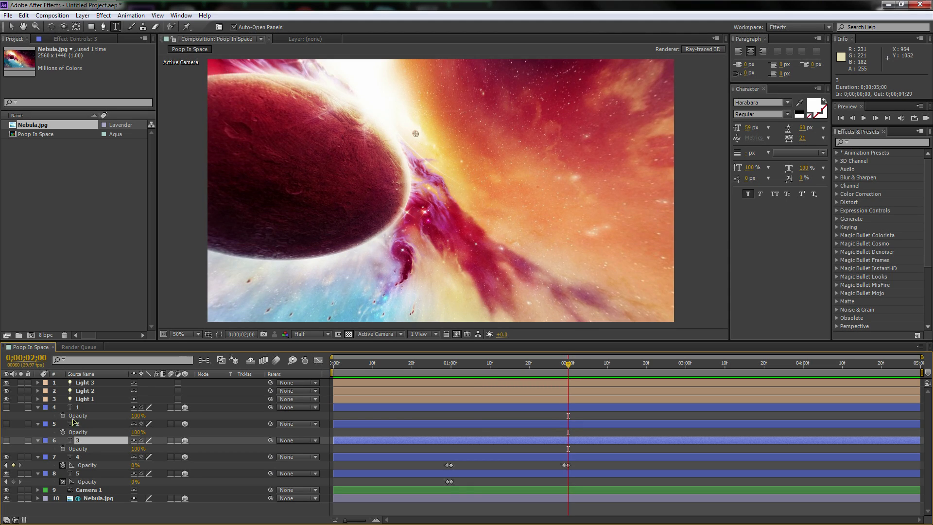
click(63, 448)
drag(568, 367, 564, 366)
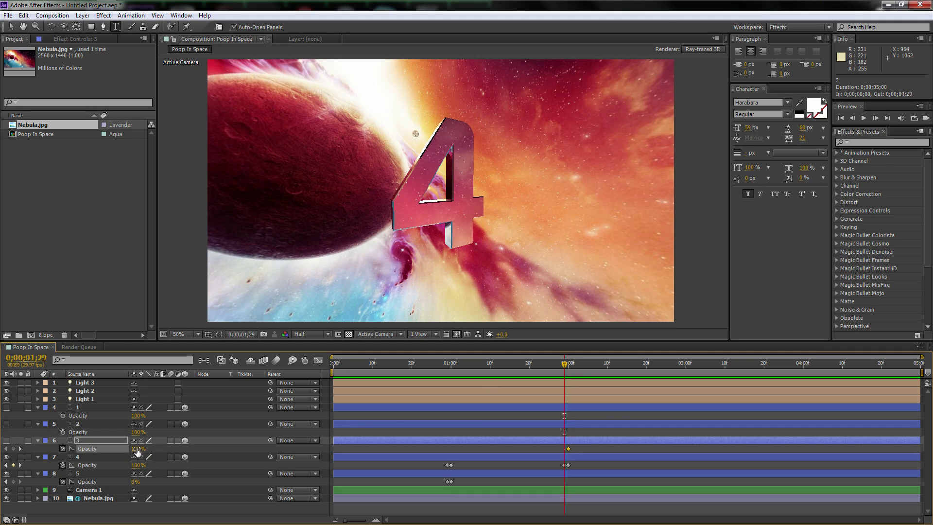
click(6, 440)
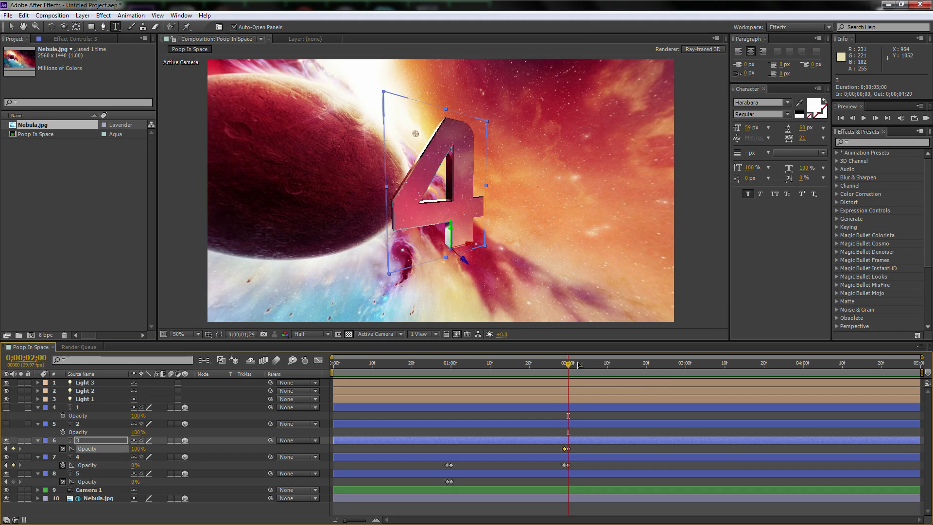
key(Page_Down)
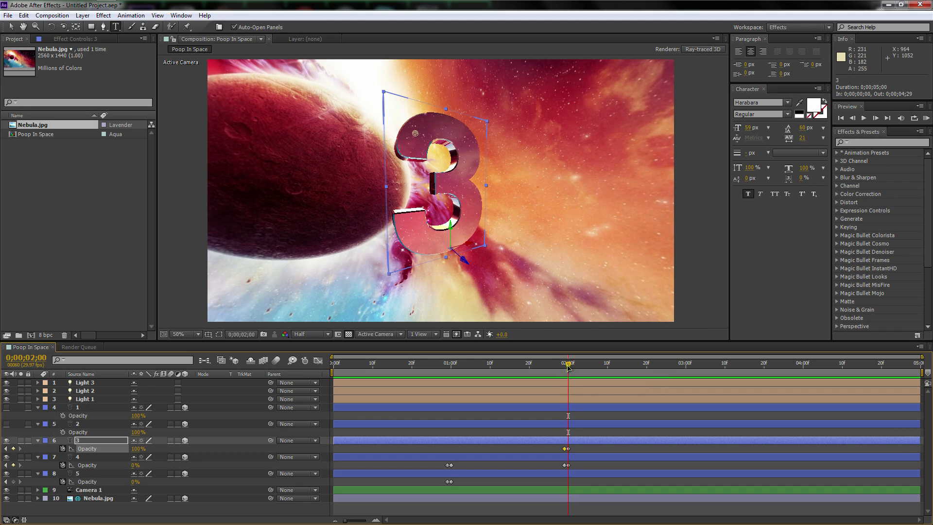
Make the 2 layer visible and keyframe the 3 layer's Opacity at 100% on 0;00;02;29 and 0% on 0;00;03;00.
drag(568, 364, 686, 364)
click(85, 424)
click(6, 423)
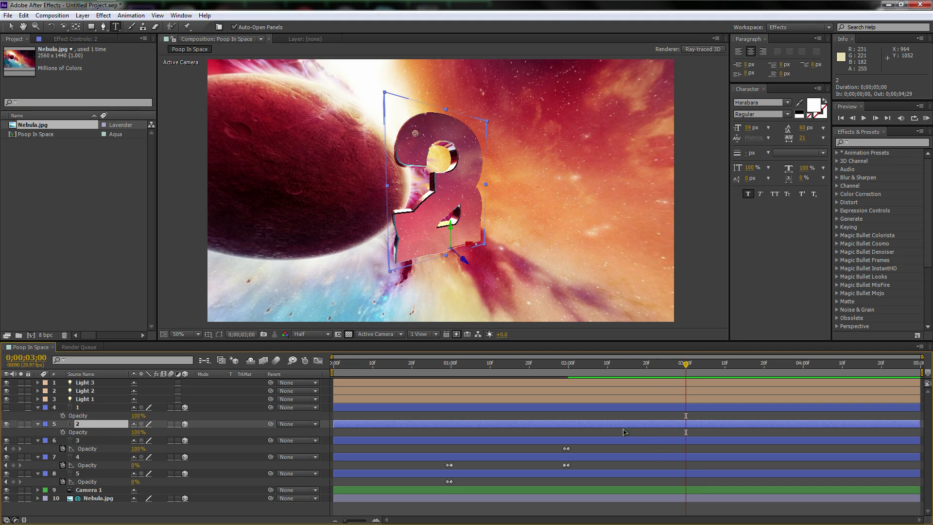
drag(139, 449, 181, 449)
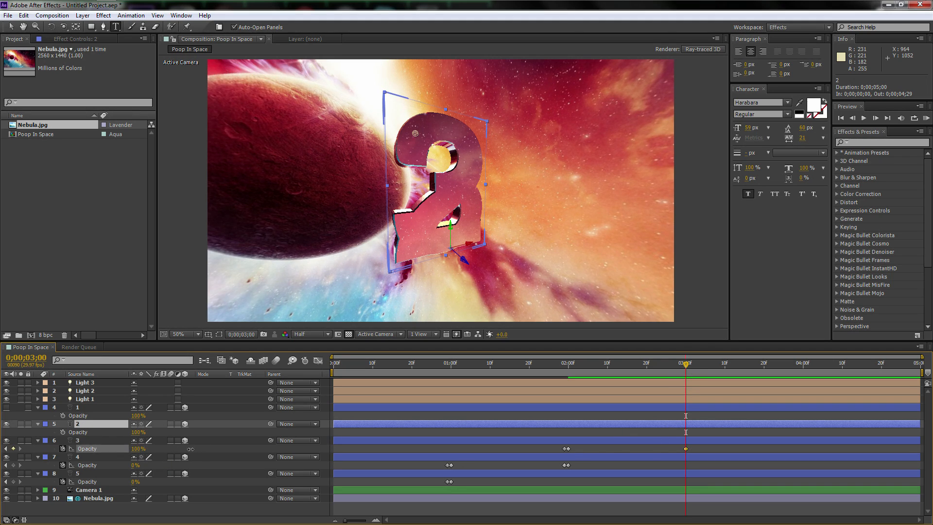
drag(686, 449, 682, 448)
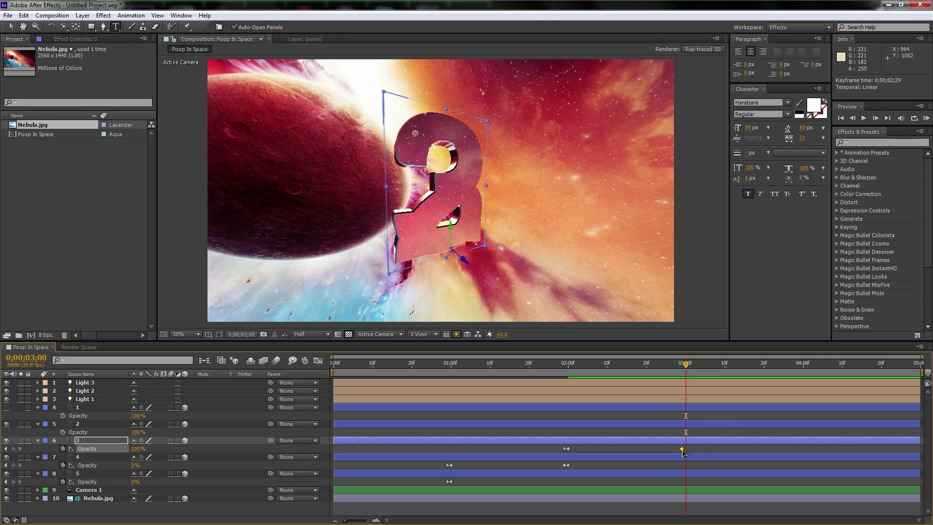
click(138, 449)
text(0)
key(Return)
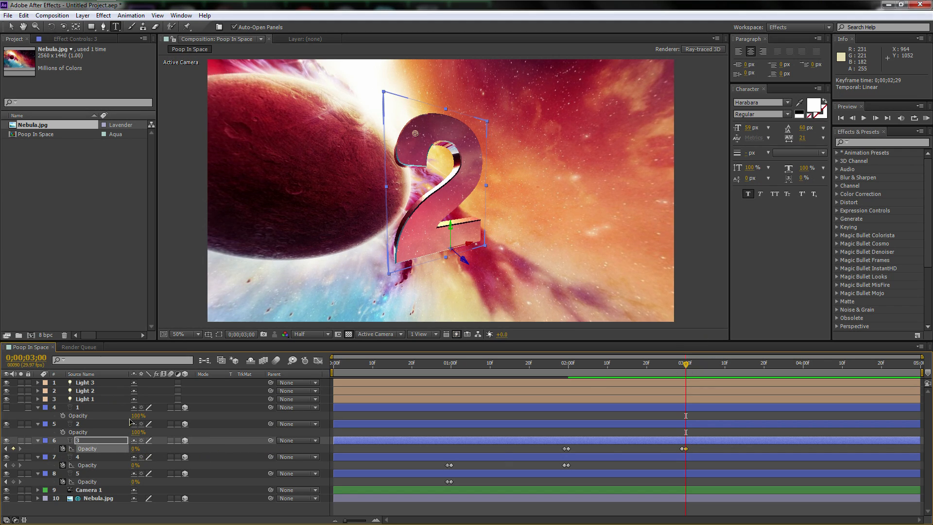
Keyframe the 2 layer's Opacity at 0% on 0;00;02;29, 100% on 0;00;03;00 and 0;00;03;29, and 0% on 0;00;04;00.
click(62, 432)
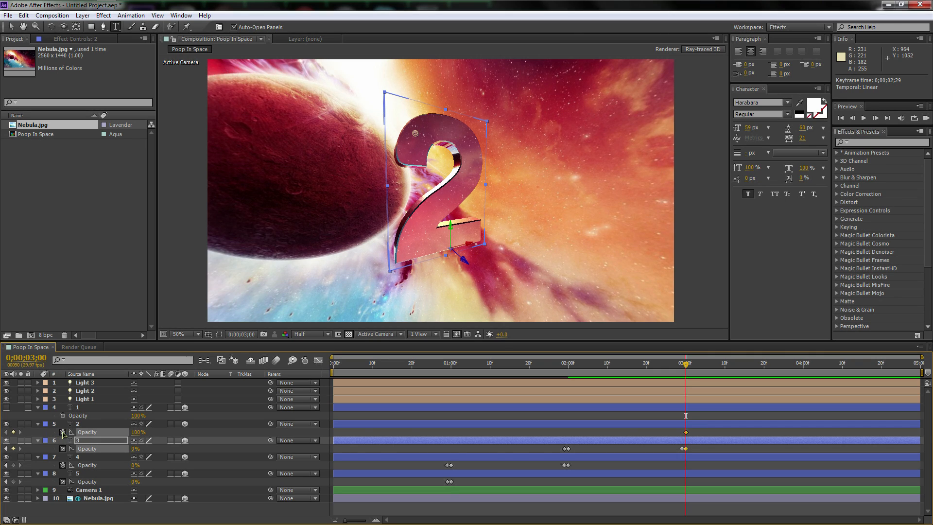
click(684, 364)
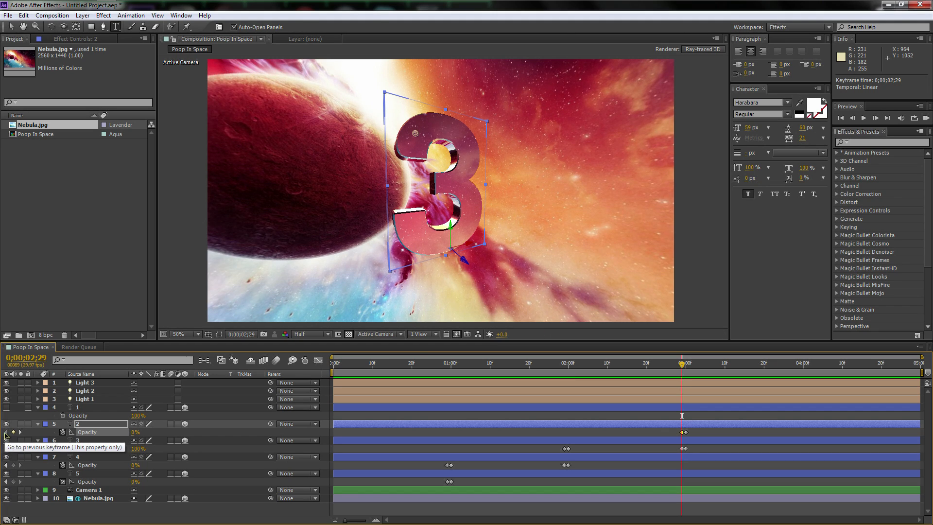
drag(683, 368, 805, 372)
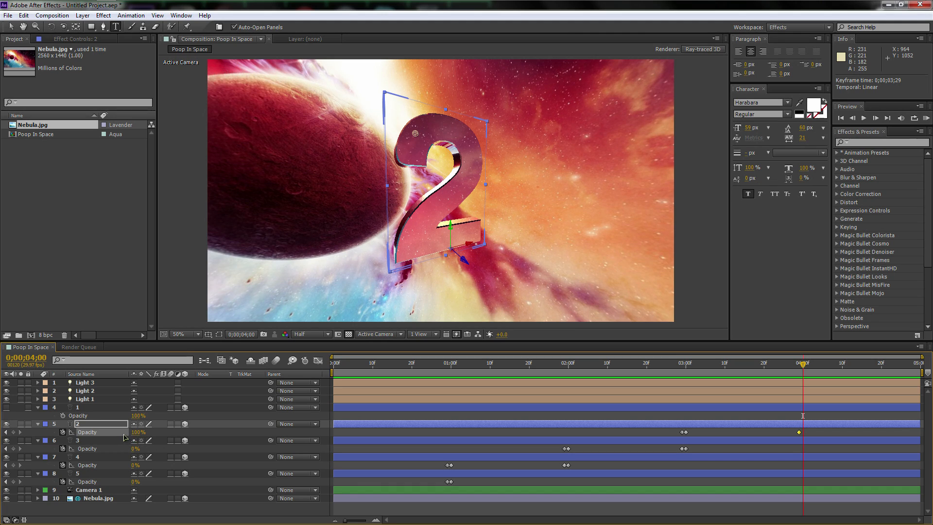
drag(136, 433, 59, 433)
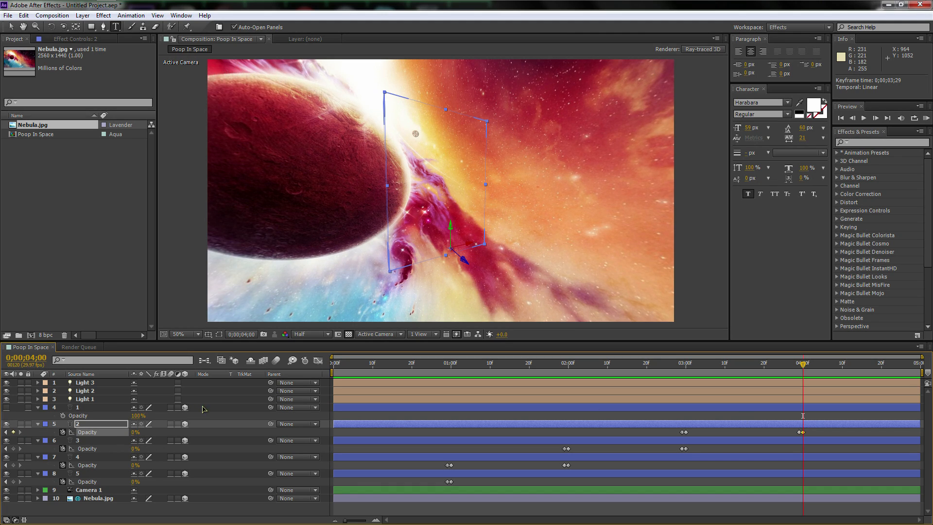
Make the 1 layer visible and keyframe its Opacity at 0% on 0;00;03;29 and 100% on 0;00;04;00.
click(62, 416)
click(799, 368)
drag(134, 418, 93, 419)
mouse_move(800, 364)
mouse_down()
mouse_move(815, 364)
mouse_move(798, 365)
mouse_up()
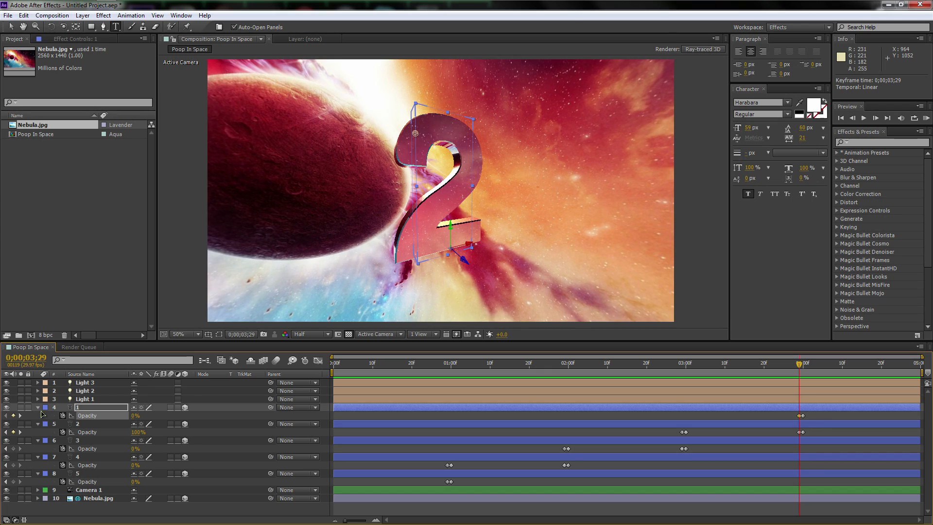
Collapse the Opacity properties of all five number layers in the timeline.
click(37, 408)
click(38, 416)
click(38, 425)
click(38, 432)
click(38, 440)
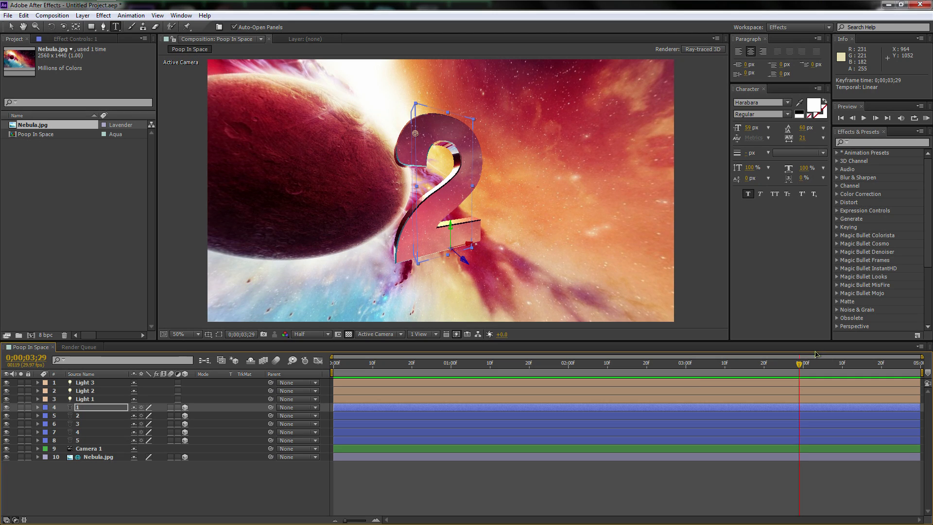
Preview the finished countdown to check that the numbers switch each second.
drag(800, 368, 423, 368)
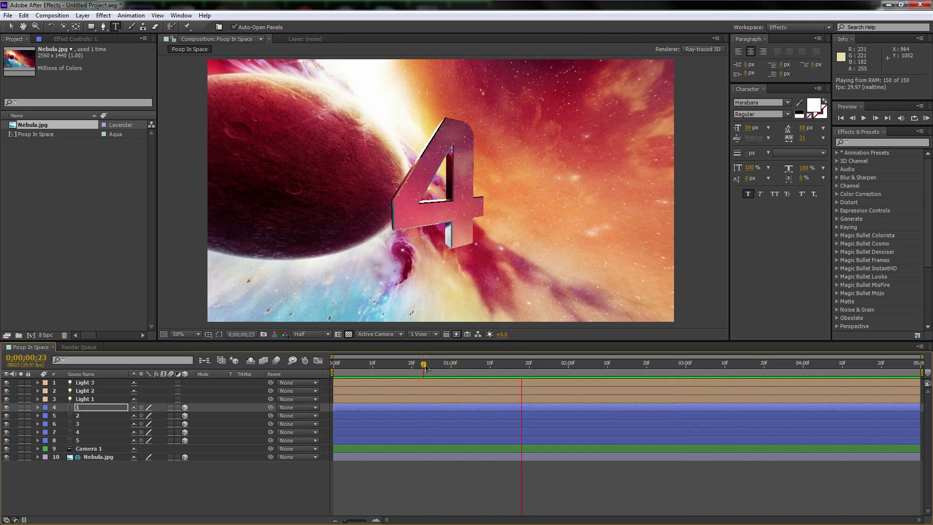
key(space)
key(Page_Up)
key(Page_Up)
click(509, 365)
click(481, 365)
Enable Point of Interest and Position keyframes on Camera 1 at 0;00;00;00.
drag(481, 366, 326, 364)
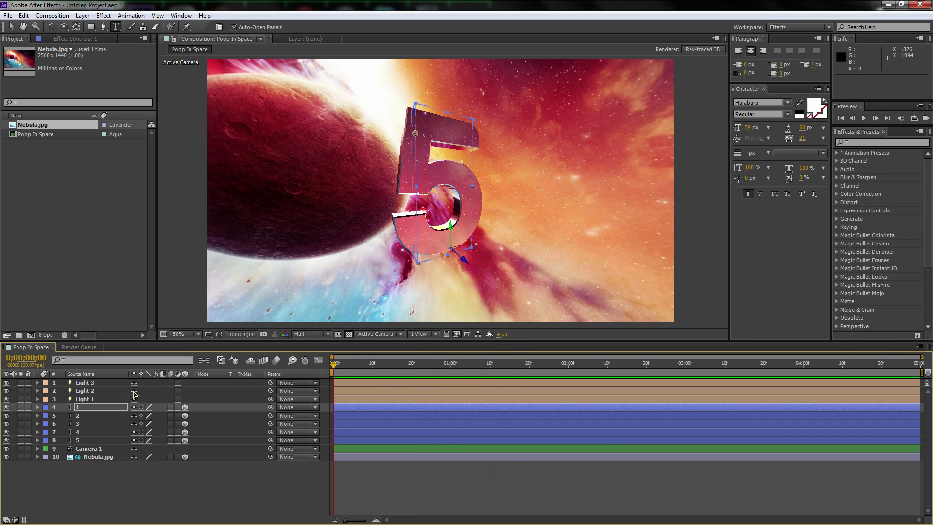
click(88, 449)
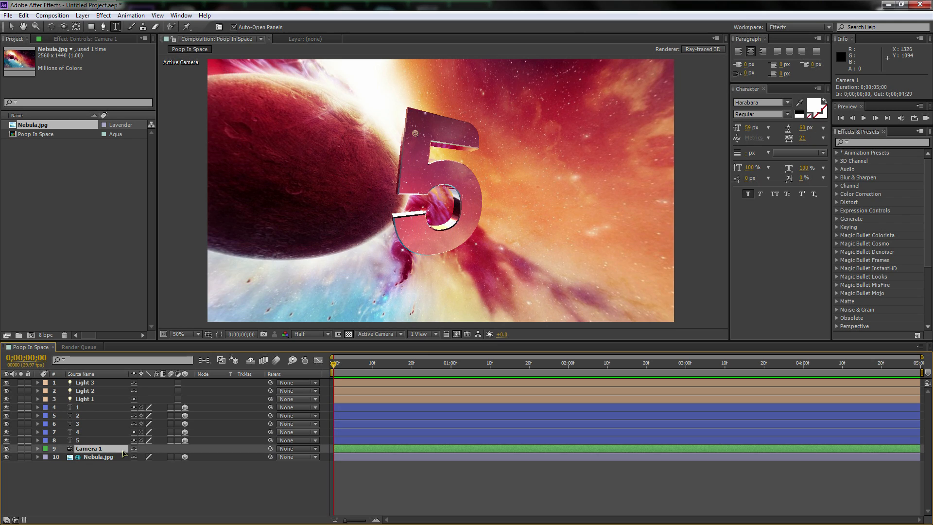
click(38, 451)
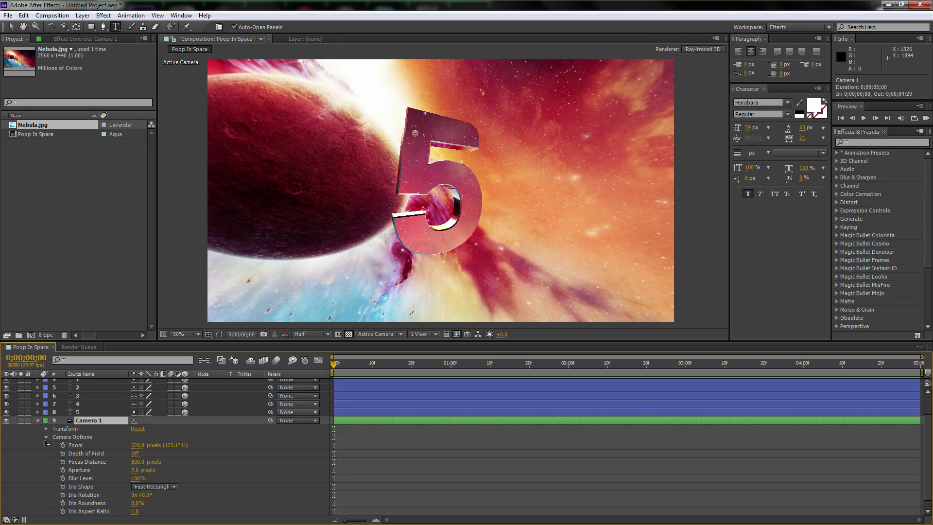
click(46, 437)
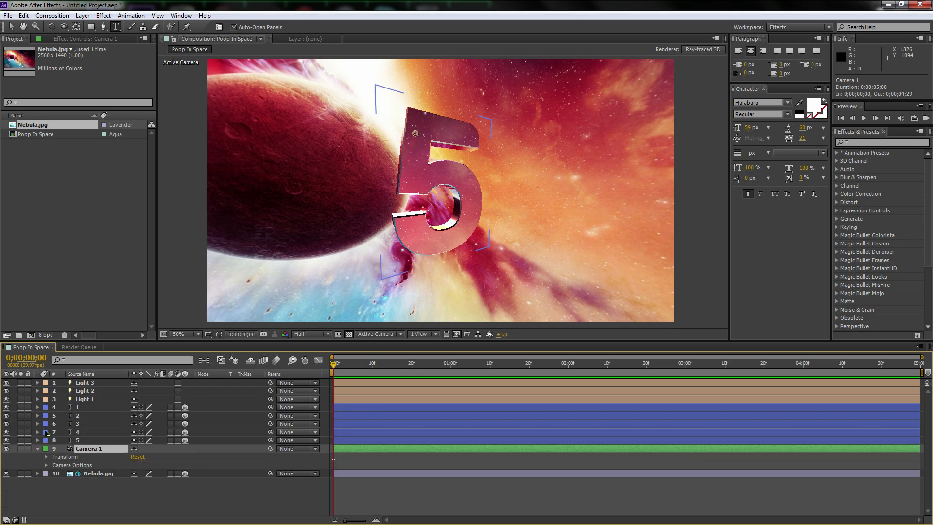
click(46, 456)
scroll(86, 468, down, 1)
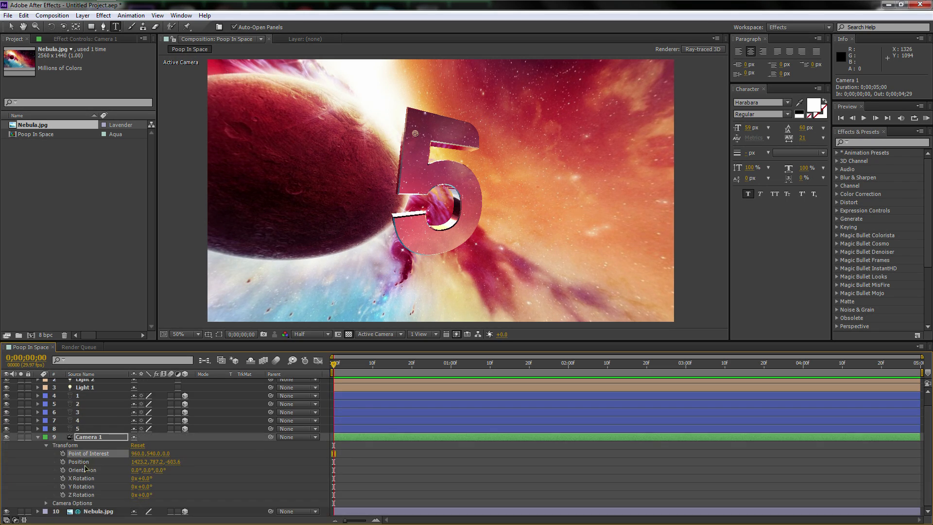
click(63, 462)
click(62, 453)
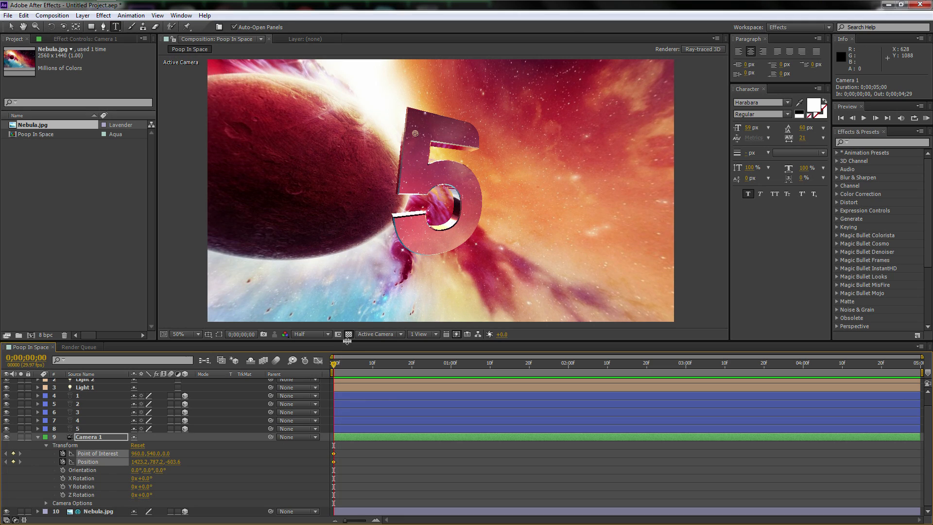
Orbit Camera 1 around the 5 for its starting view, with Position about 1323, 897, -617.
drag(64, 28, 101, 38)
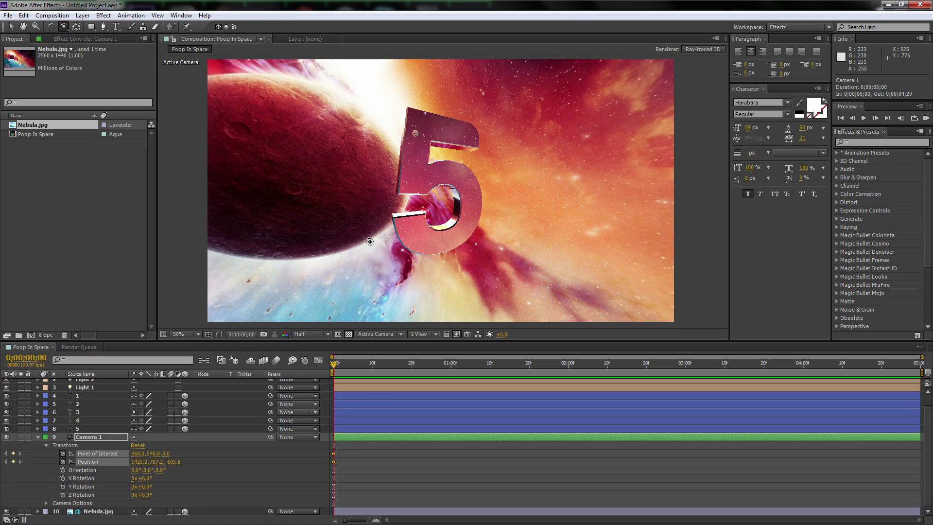
drag(452, 201, 459, 194)
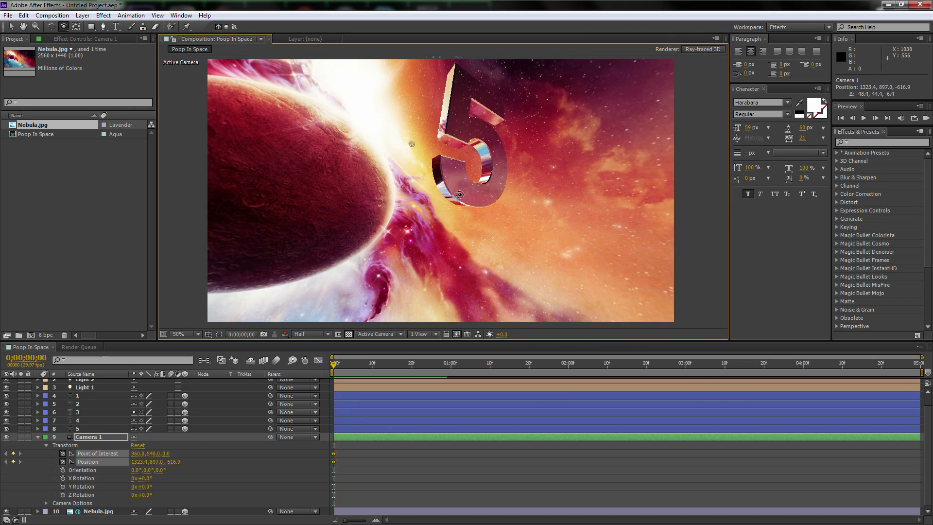
At 0;00;04;29, orbit Camera 1 around the 1 to keyframe its ending view in front of the planet.
drag(334, 367, 917, 366)
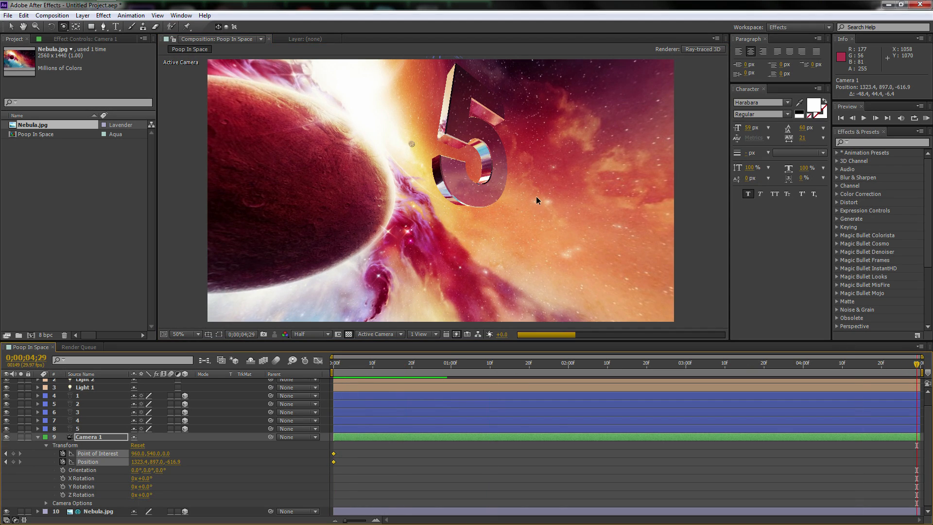
drag(513, 173, 358, 214)
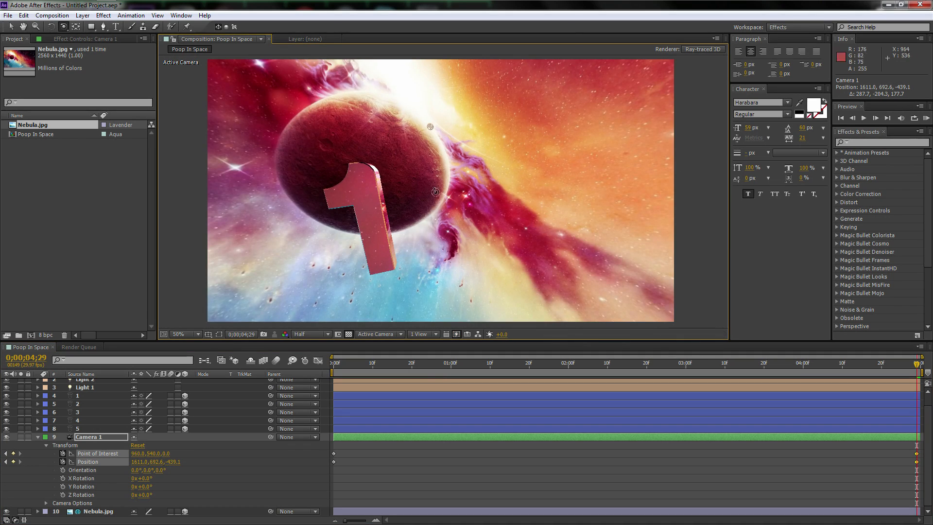
drag(415, 193, 410, 209)
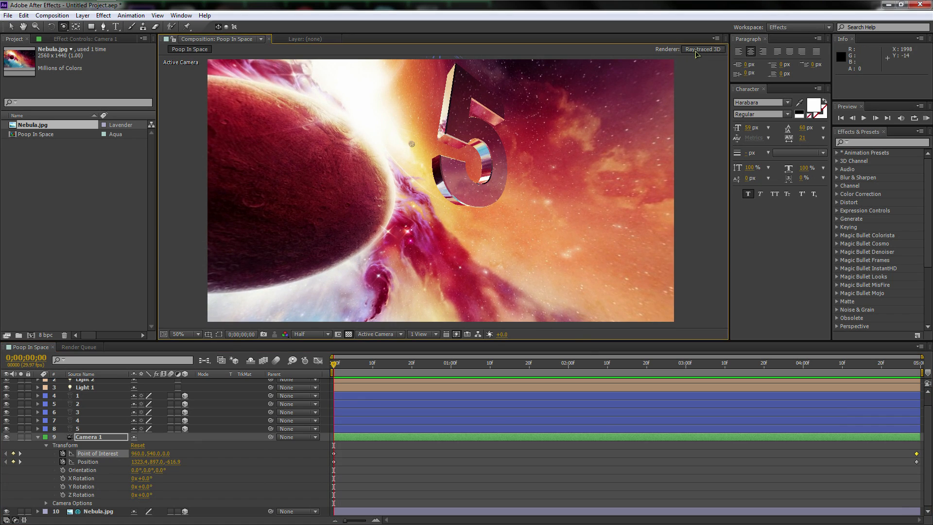
Open the Ray-tracing Quality value in the composition's Ray-traced 3D renderer options, then accept the options and composition settings.
key(ctrl+k)
click(444, 214)
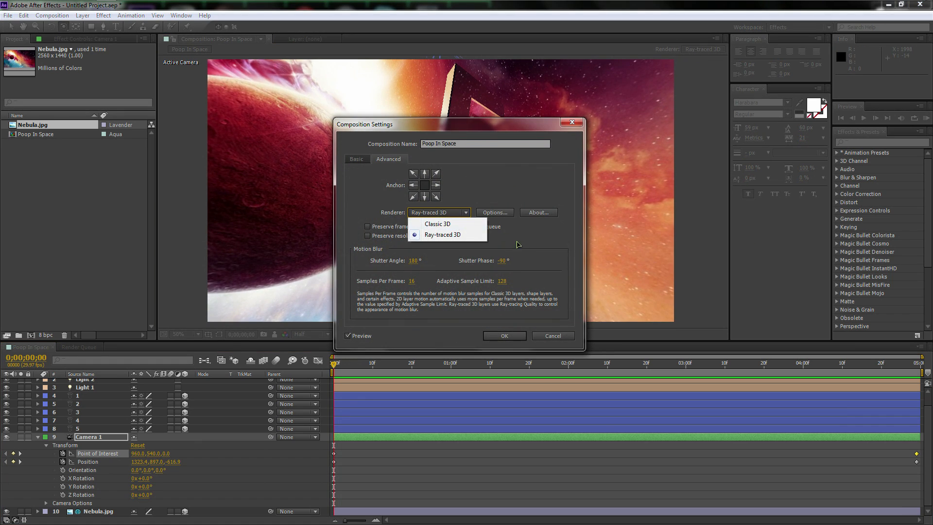
click(516, 243)
click(494, 213)
drag(447, 212, 453, 214)
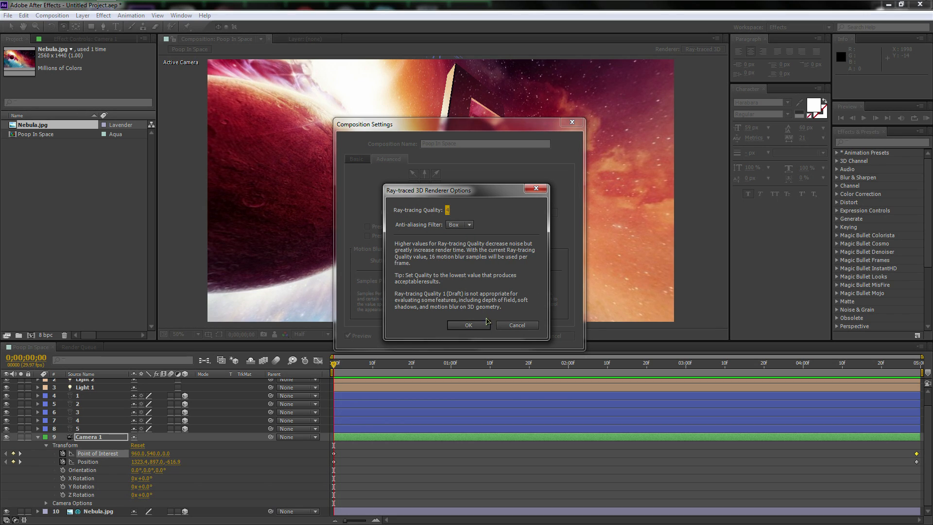
click(482, 325)
click(510, 336)
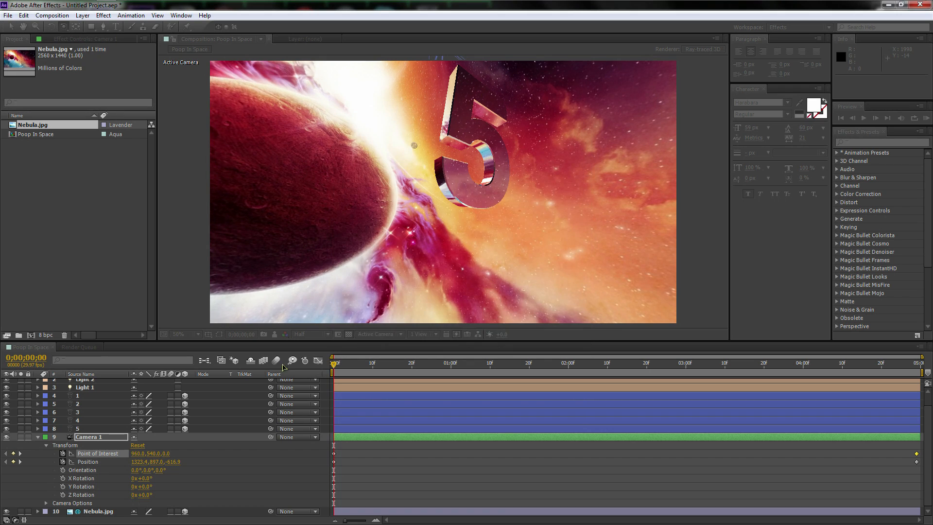
Set the composition preview resolution to Full.
click(311, 334)
click(323, 361)
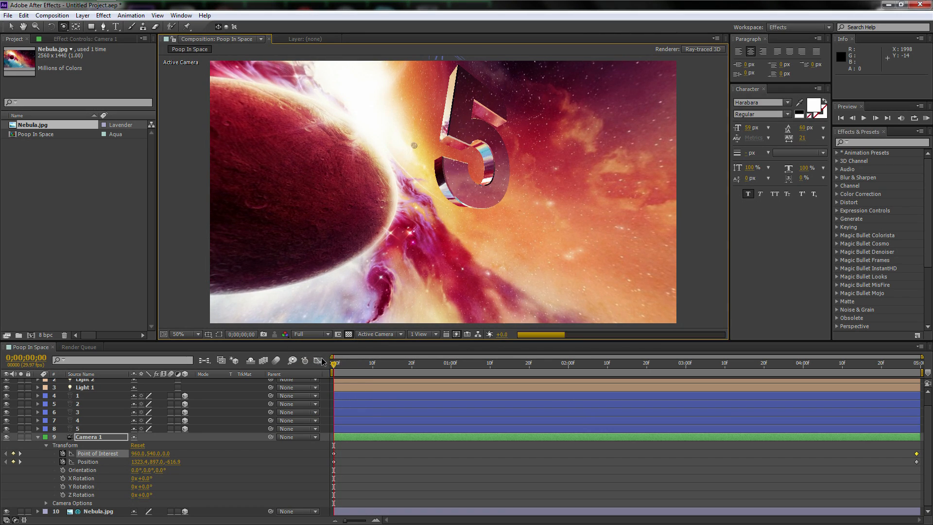